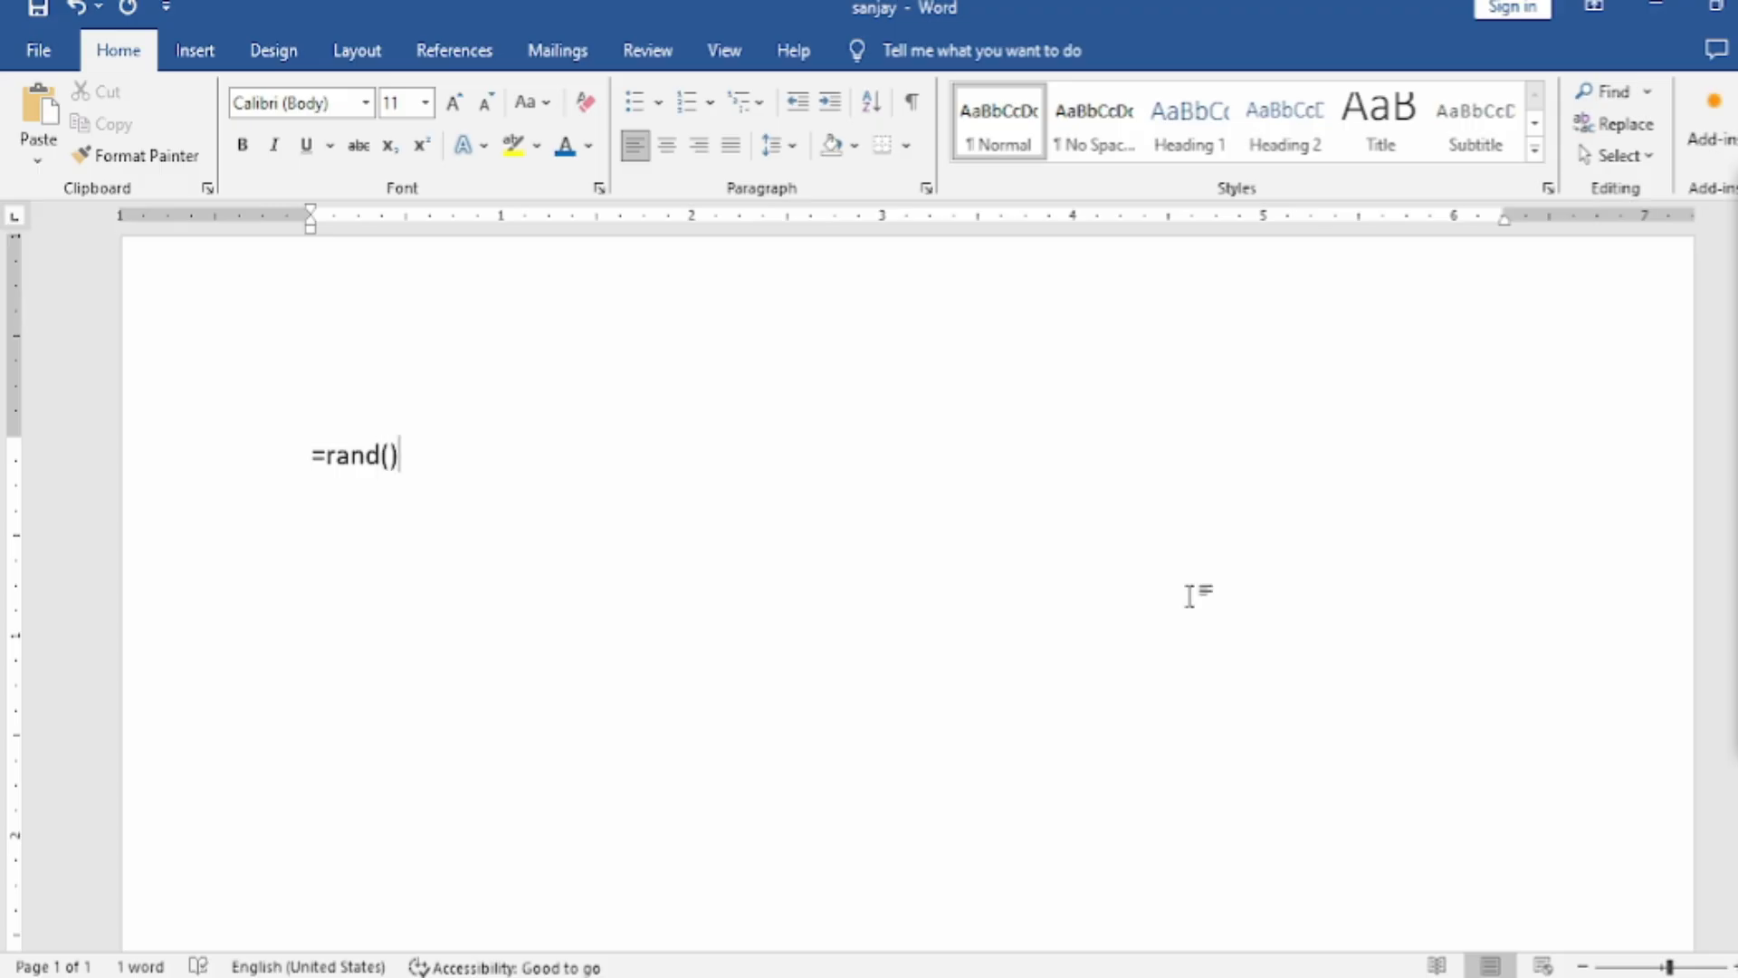
Generate the default sample paragraphs from the =rand() formula and look through them
key("Return")
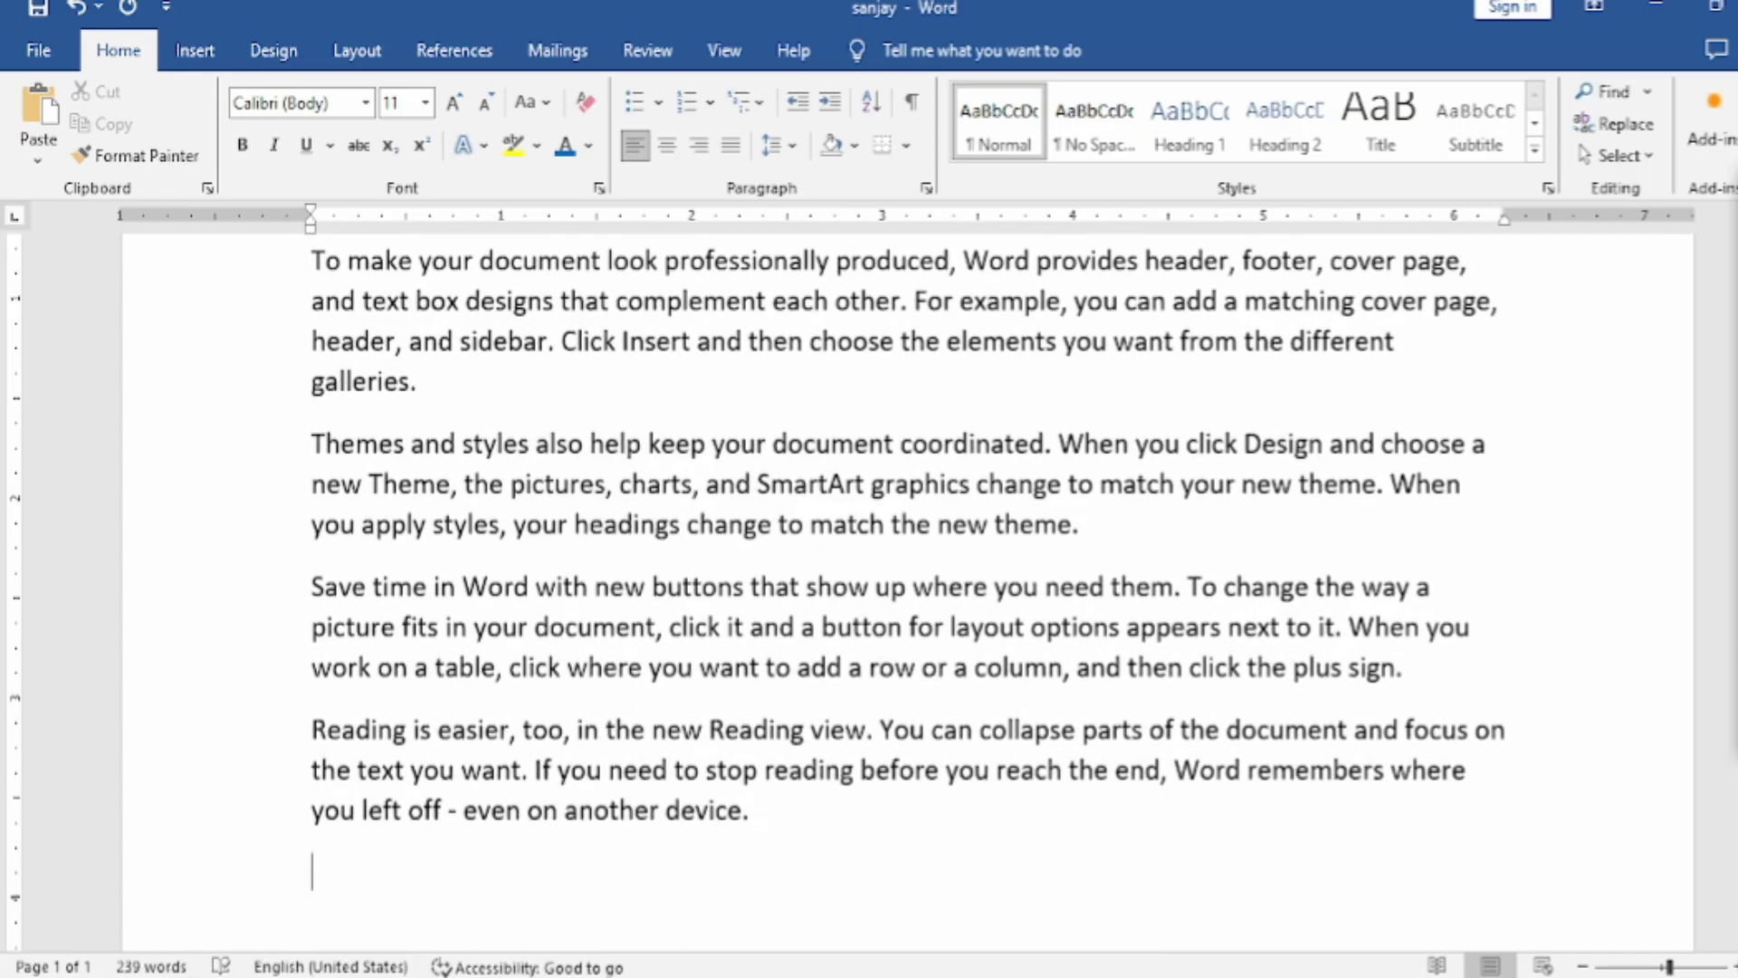
scroll(1116, 569, "up", 3)
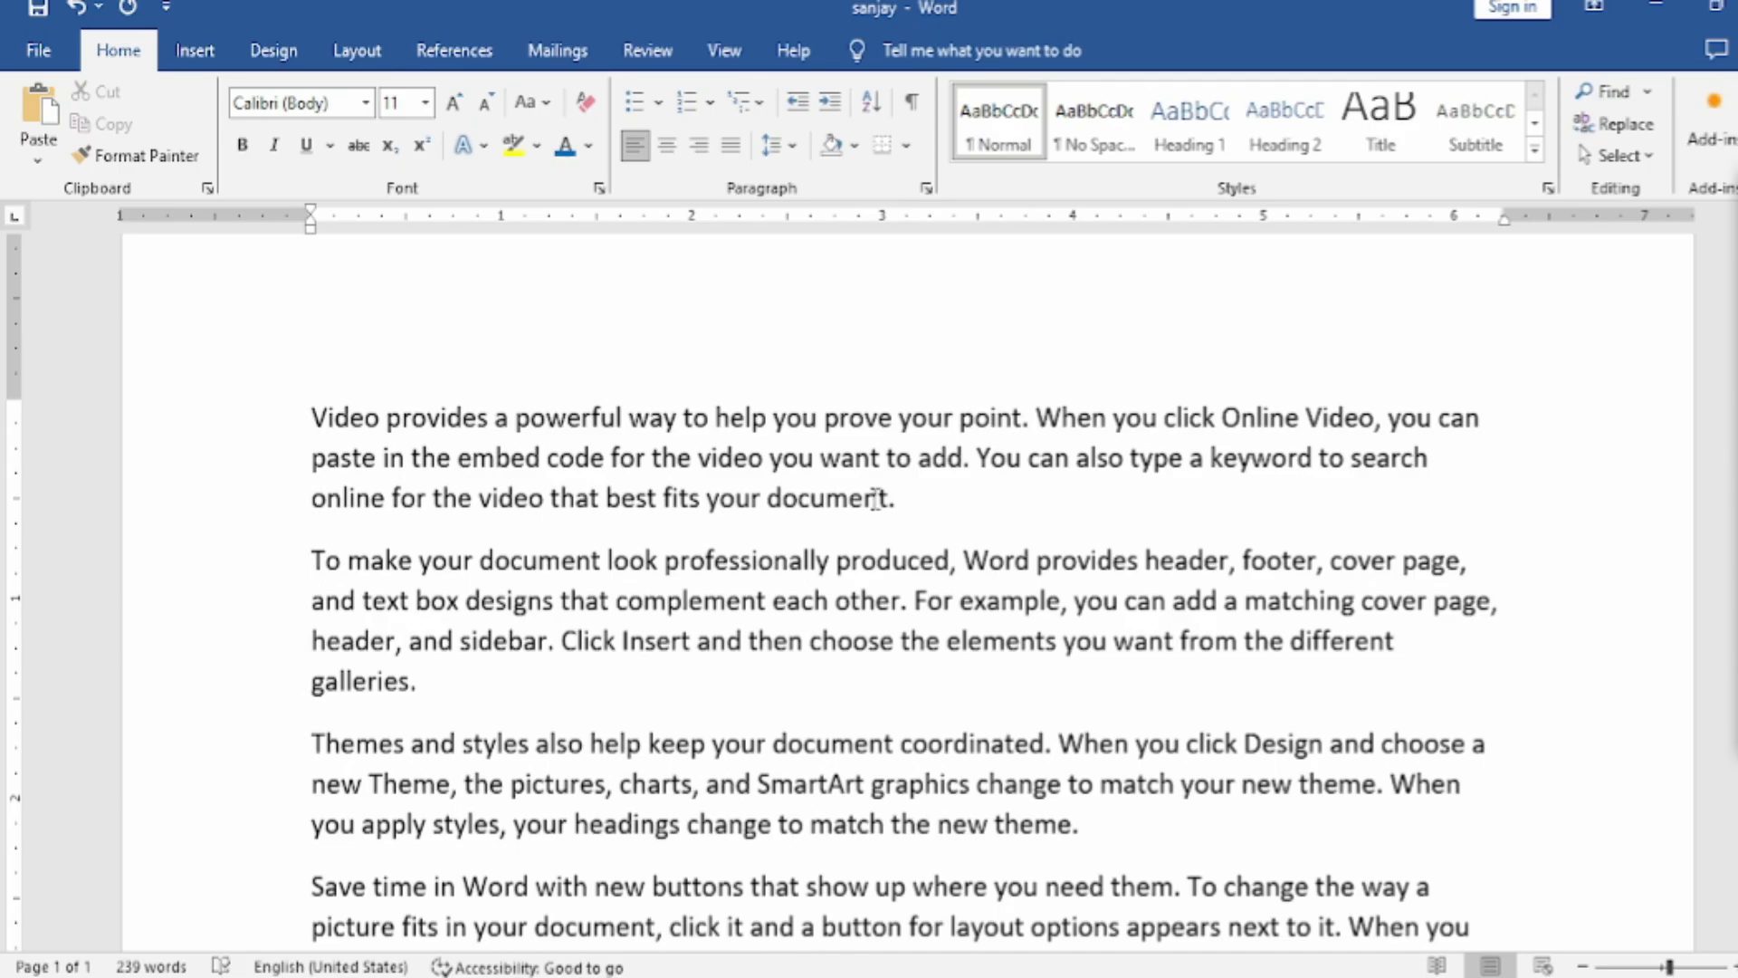
left_click(871, 746)
scroll(874, 756, "down", 2)
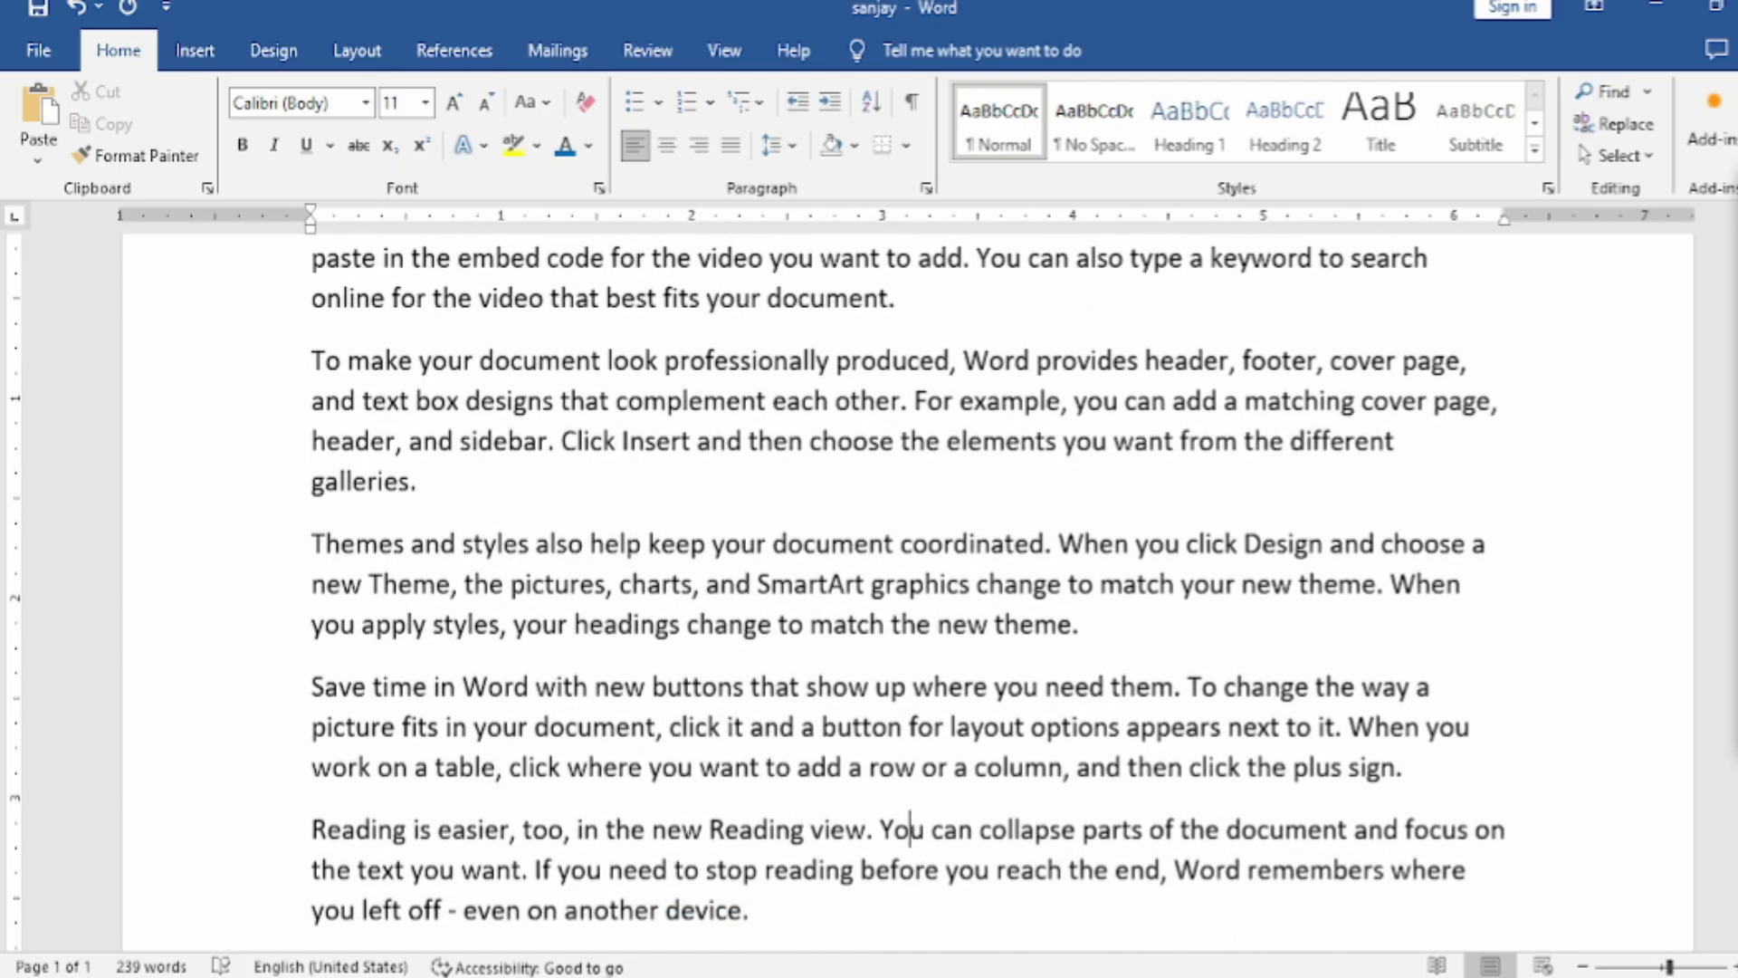
Apply numbering to all the generated sample paragraphs
key("ctrl+a")
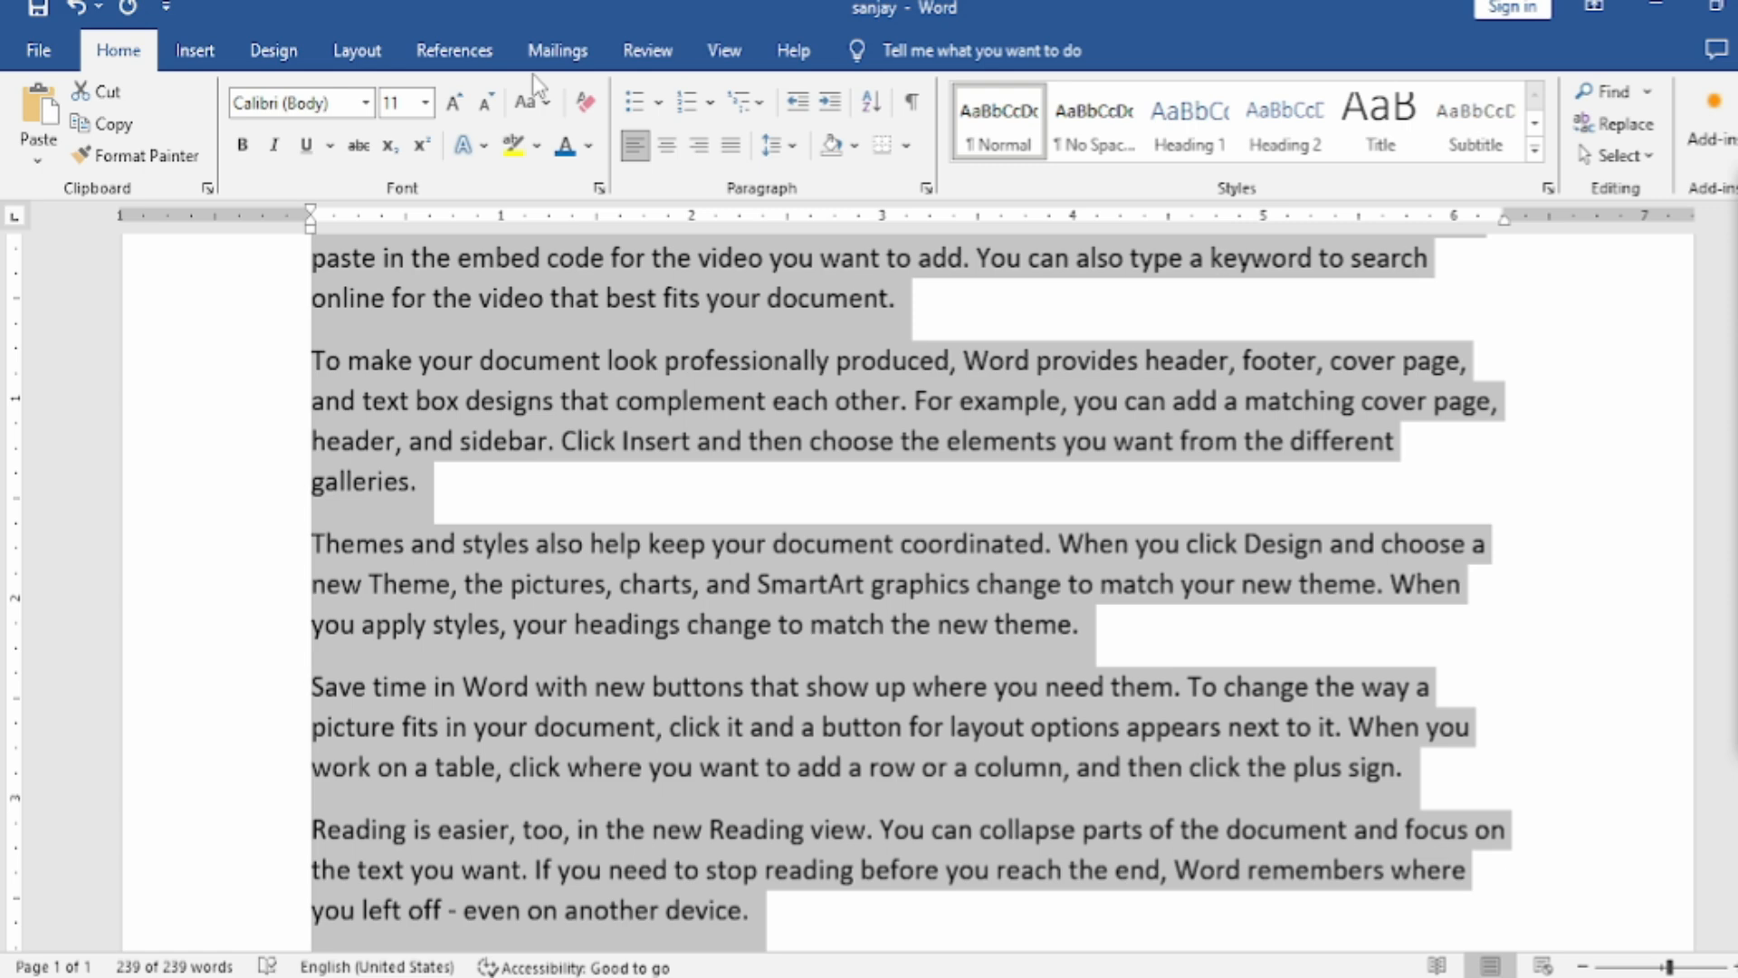
left_click(688, 107)
scroll(543, 697, "down", 3)
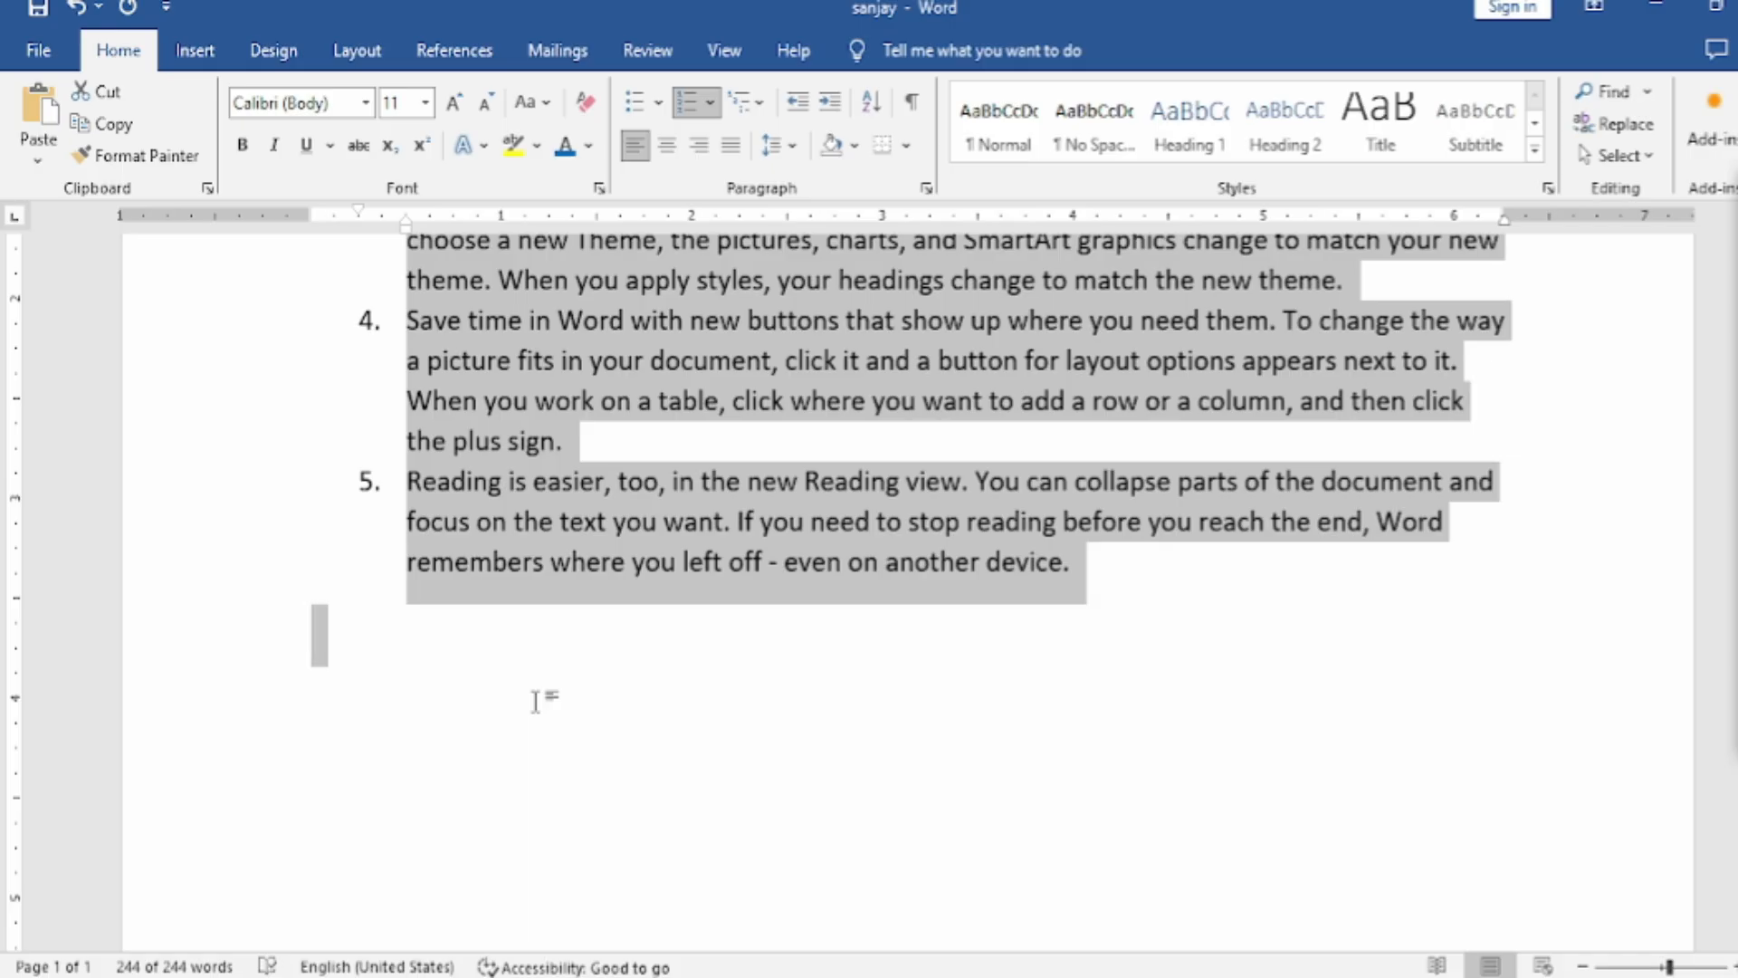
Replace the document's entire content with sample text generated by the formula =rand(50)
key("Delete")
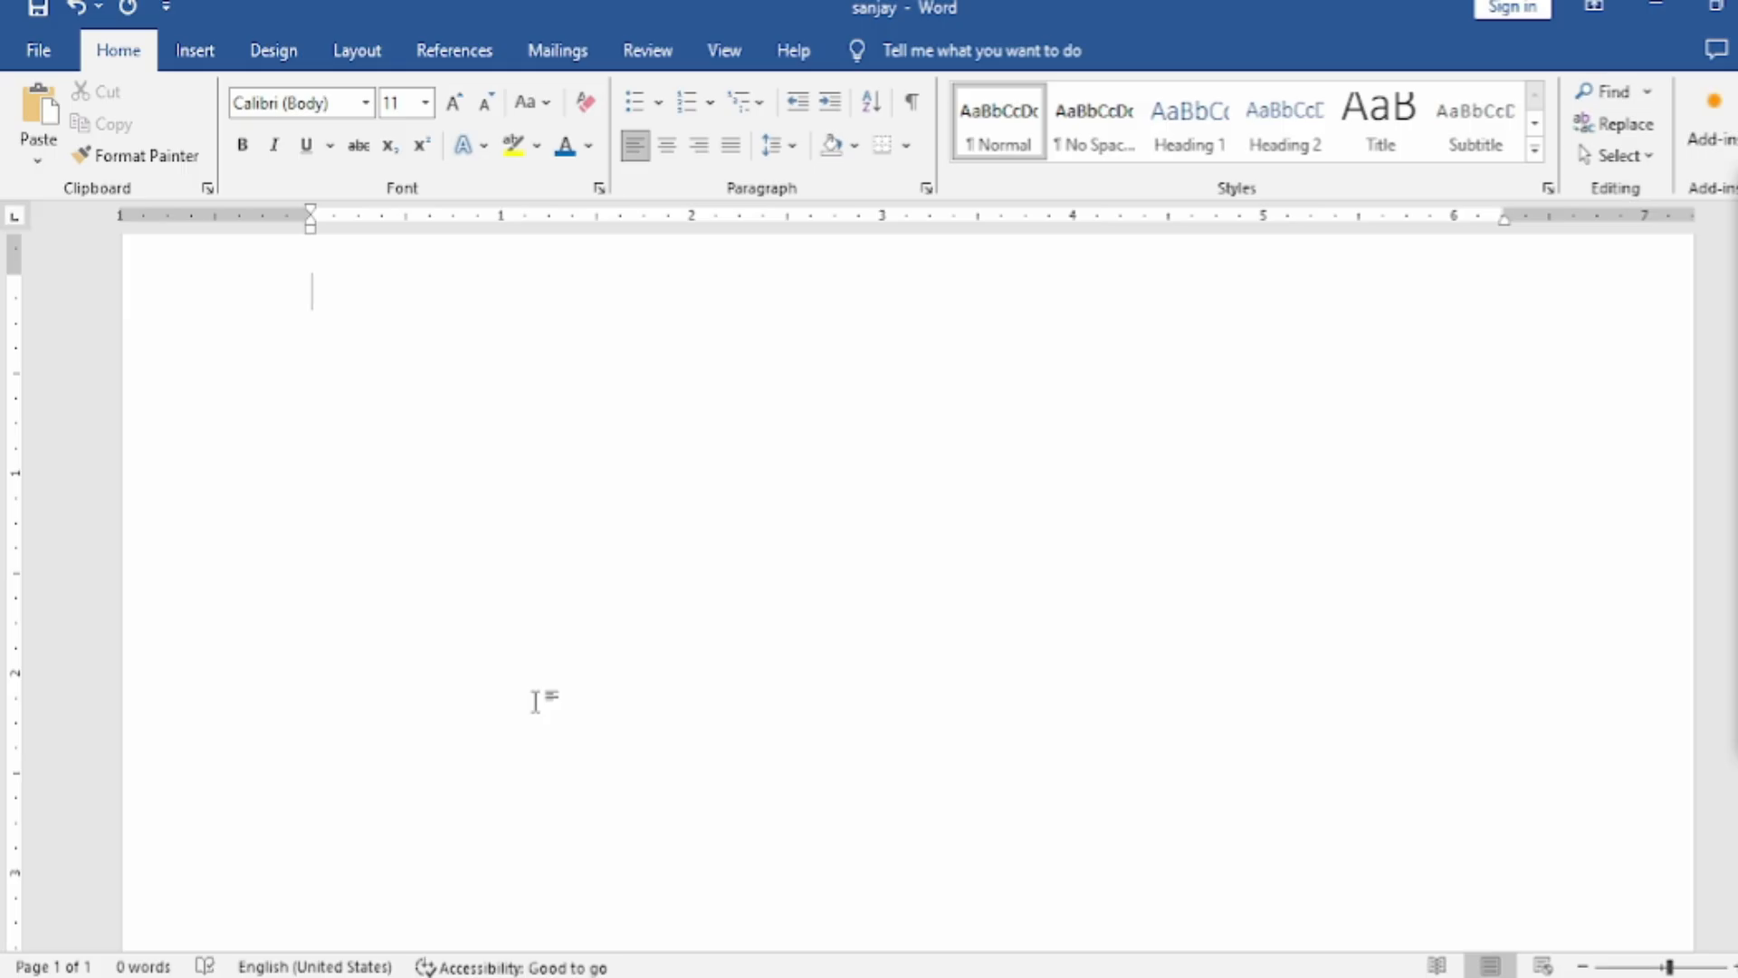
type("=ra")
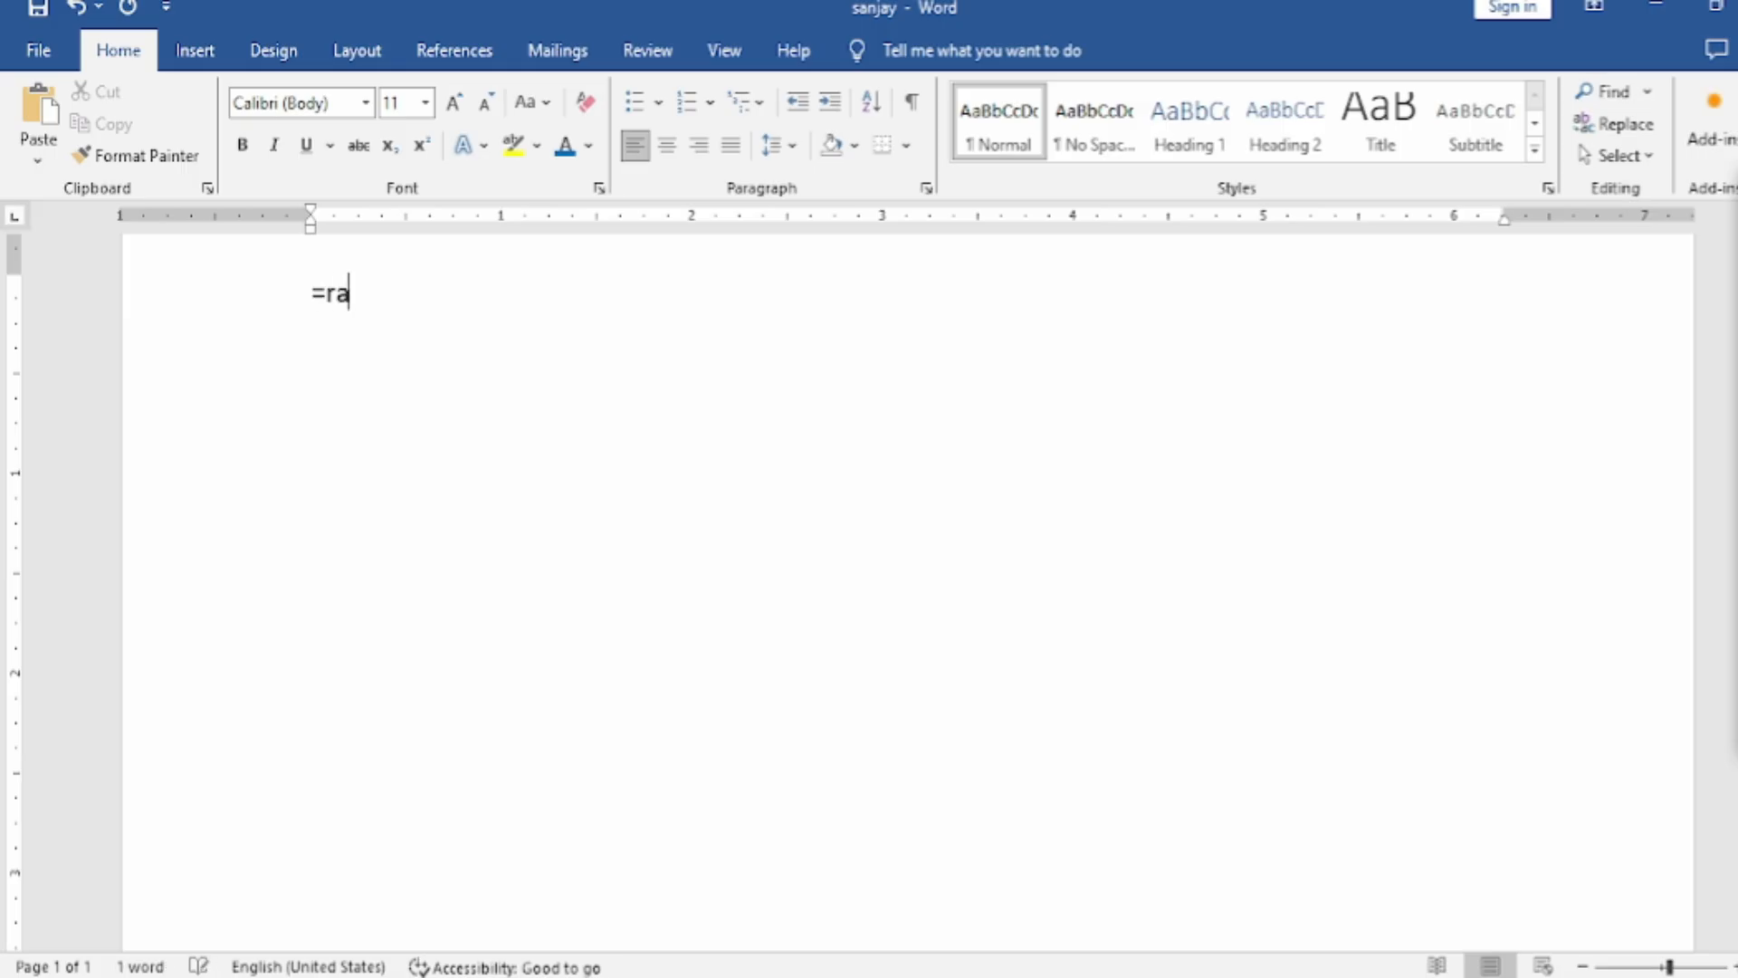
type("nd()")
key("Left")
type("50")
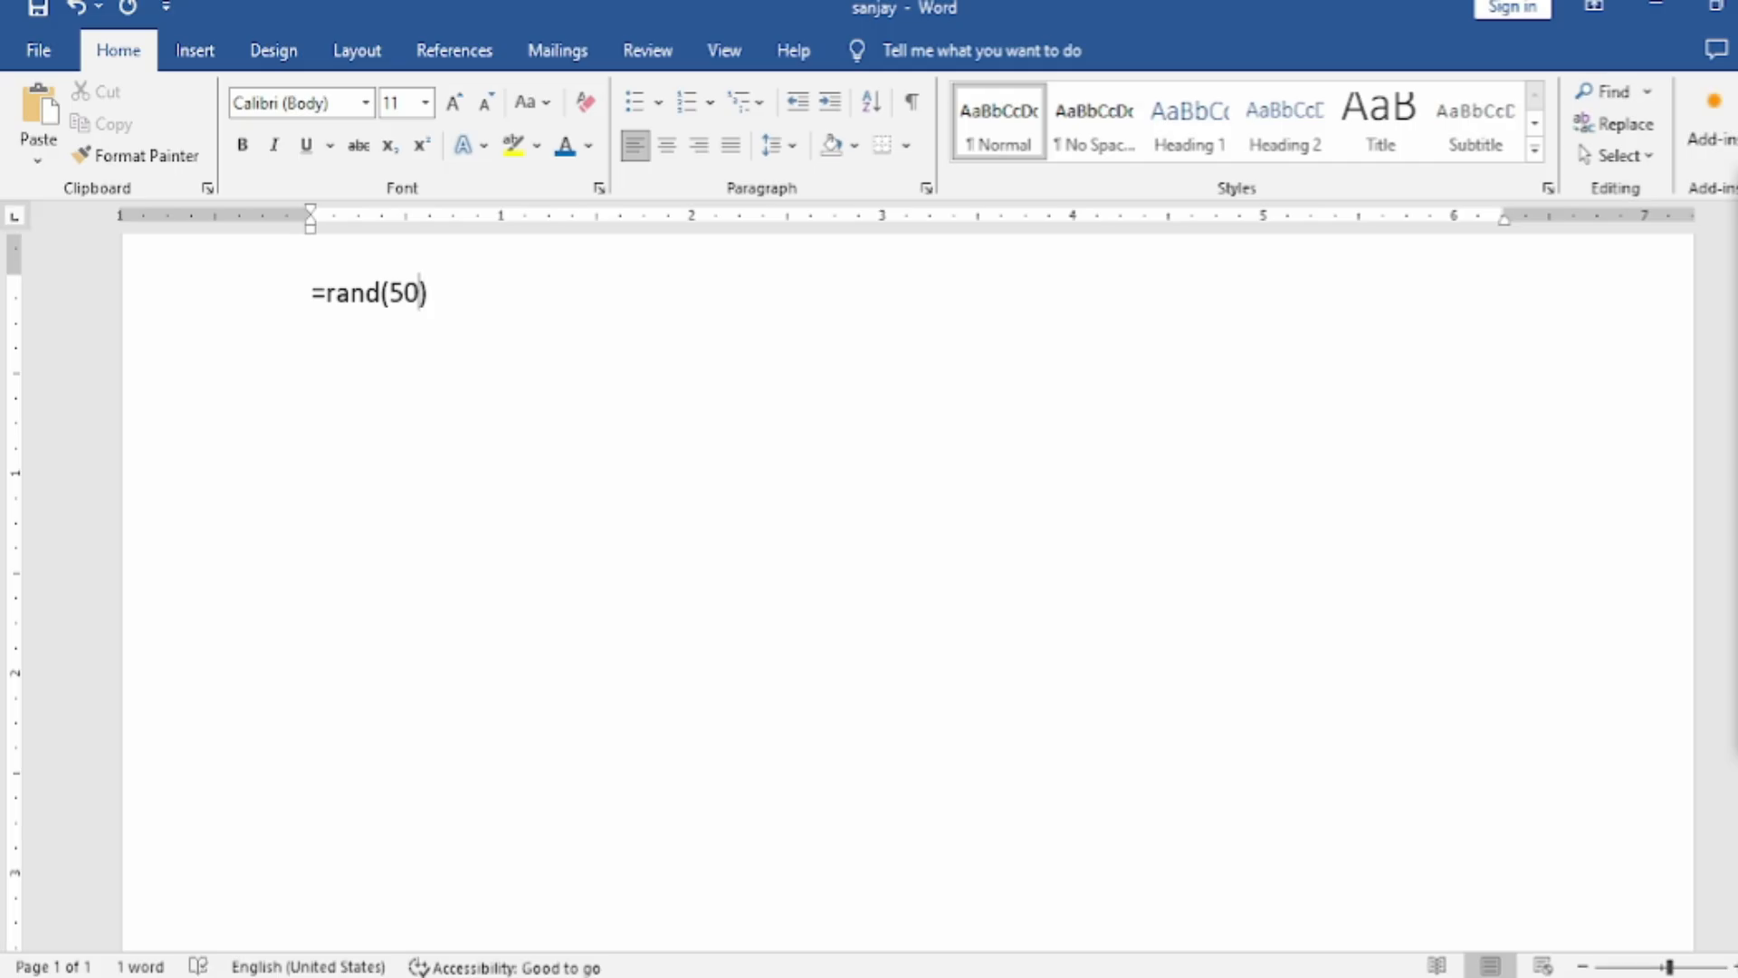
key("Right")
key("Return")
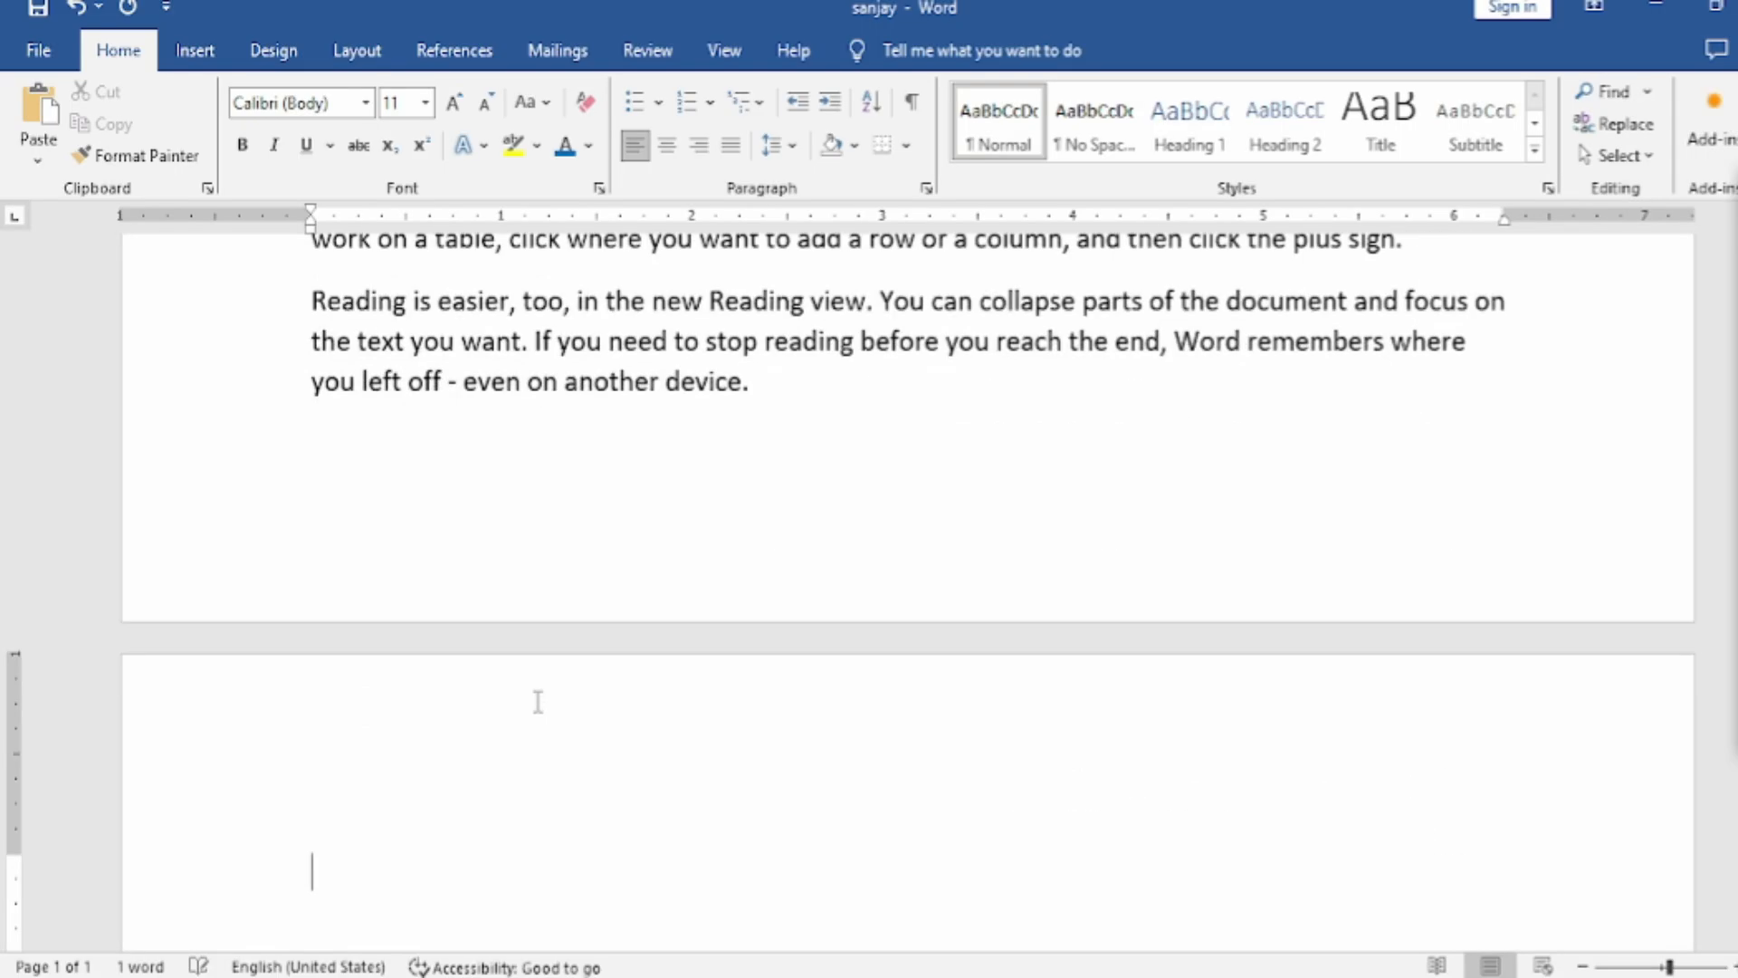
Remove the empty last paragraph and apply numbering to all the generated paragraphs
key("BackSpace")
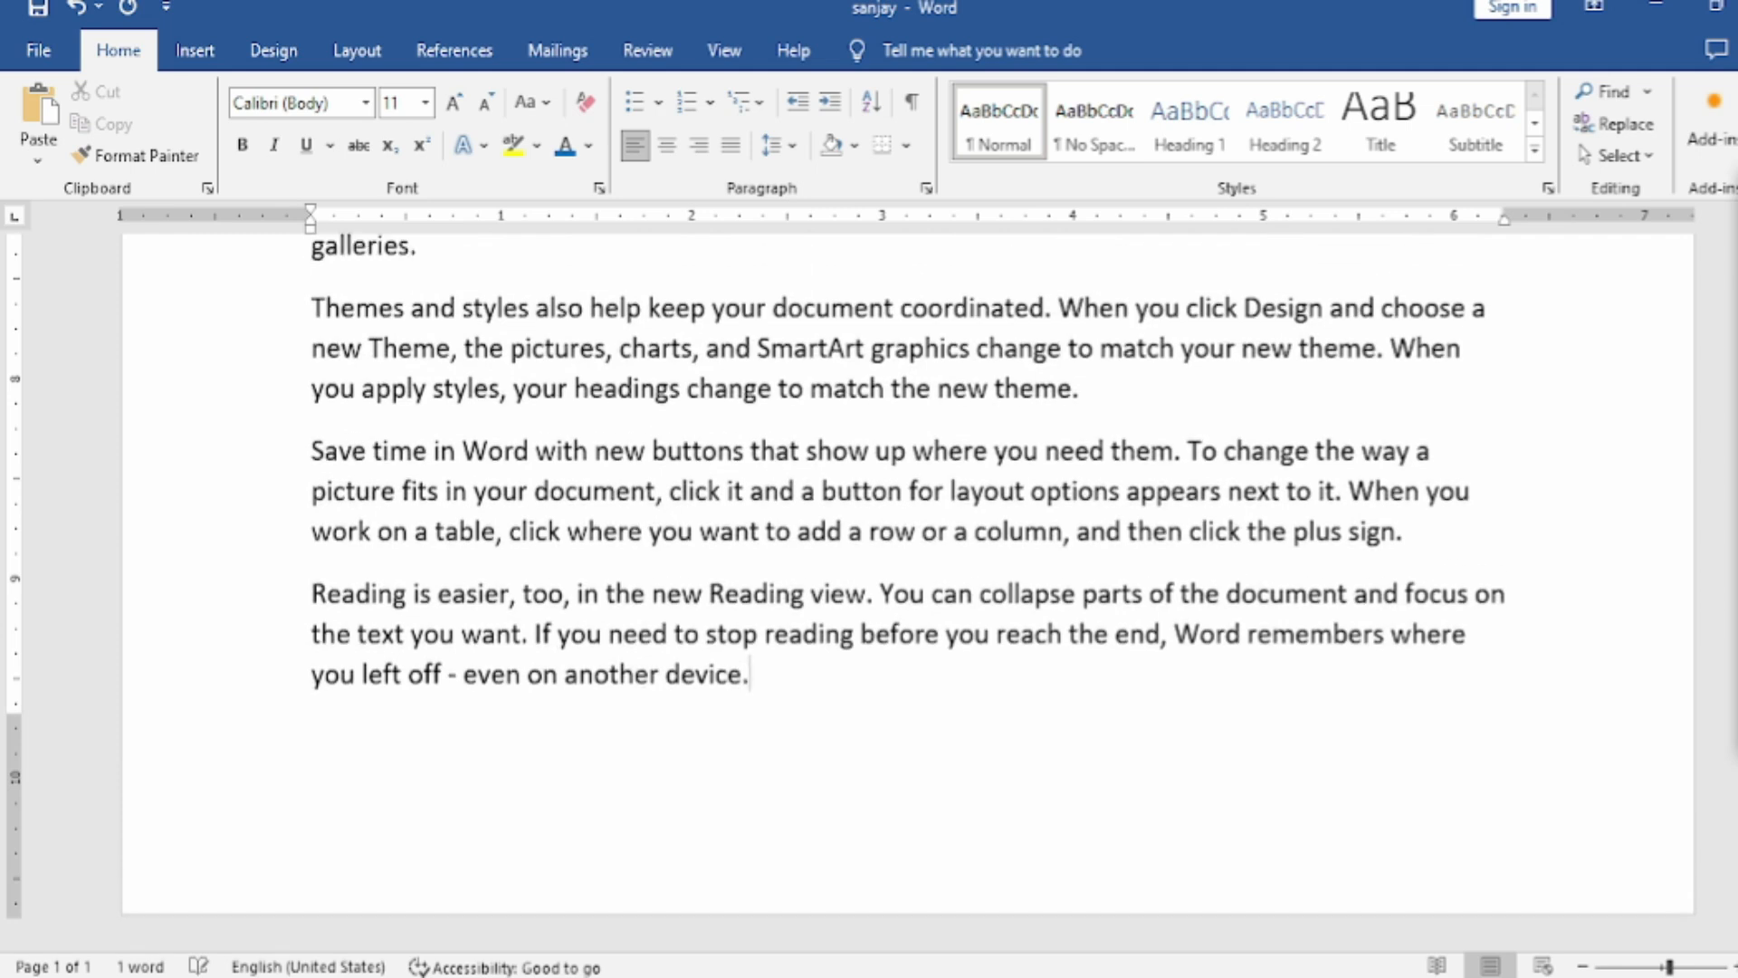
key("ctrl+a")
left_click(694, 108)
scroll(1159, 541, "up", 1)
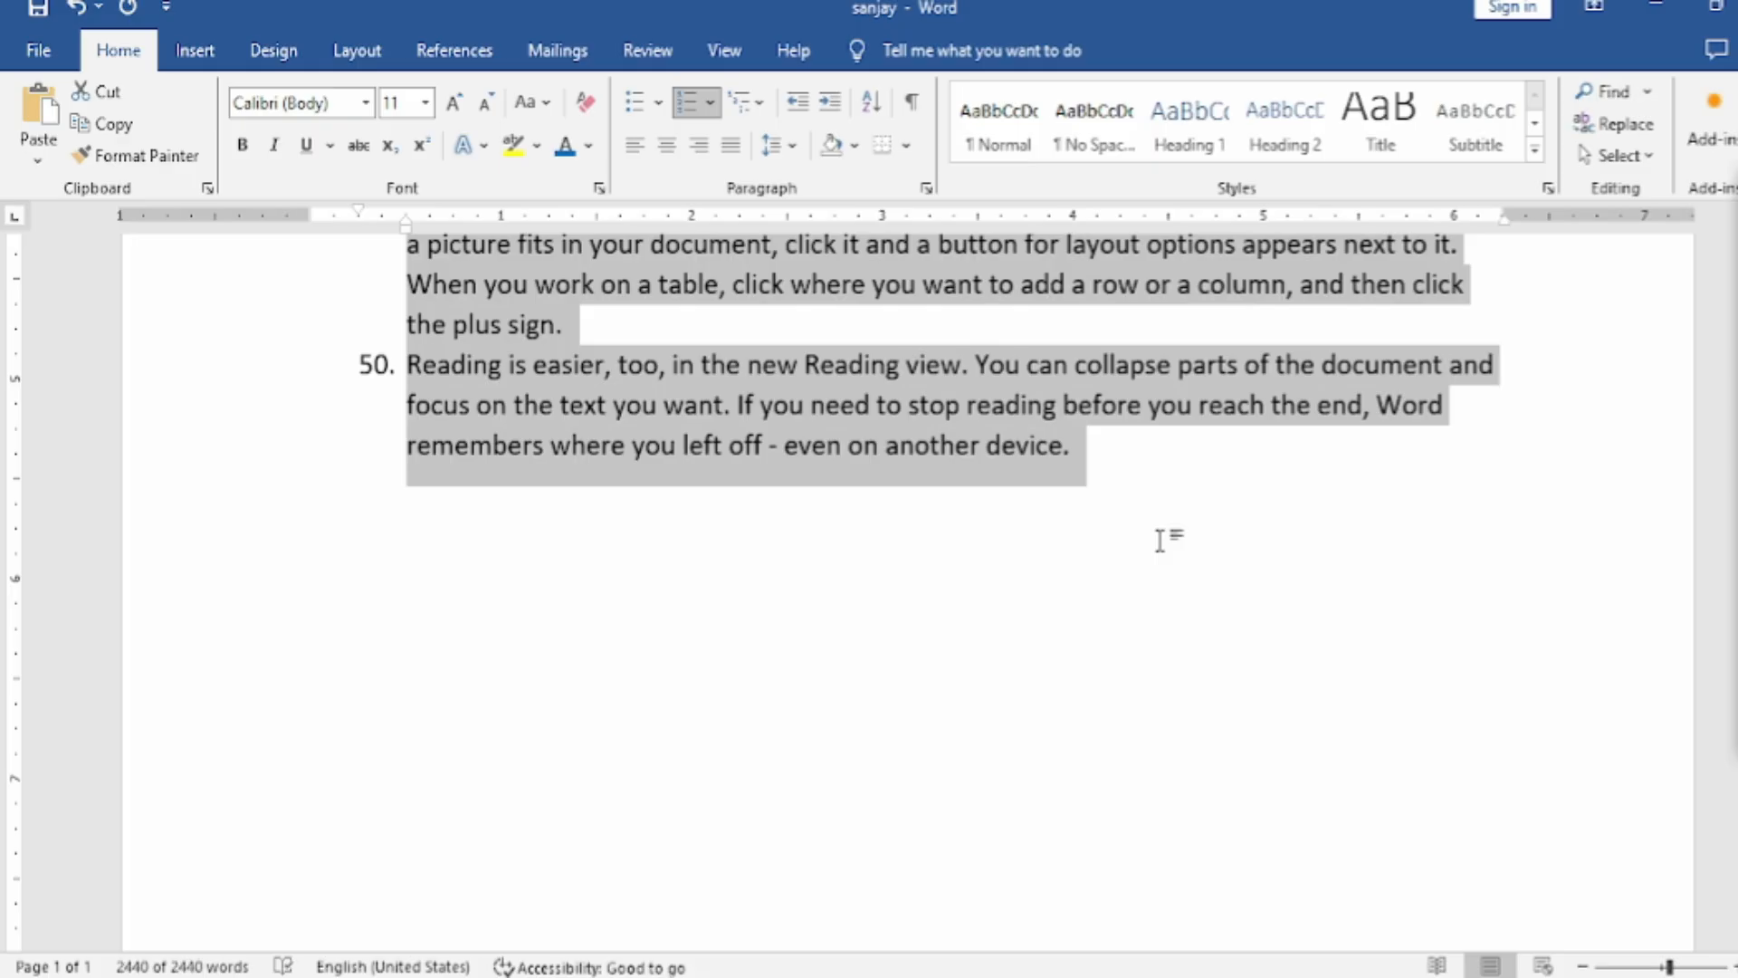
Replace the document's entire content with sample text generated by the formula =rand(500)
key("Delete")
type("=rand(")
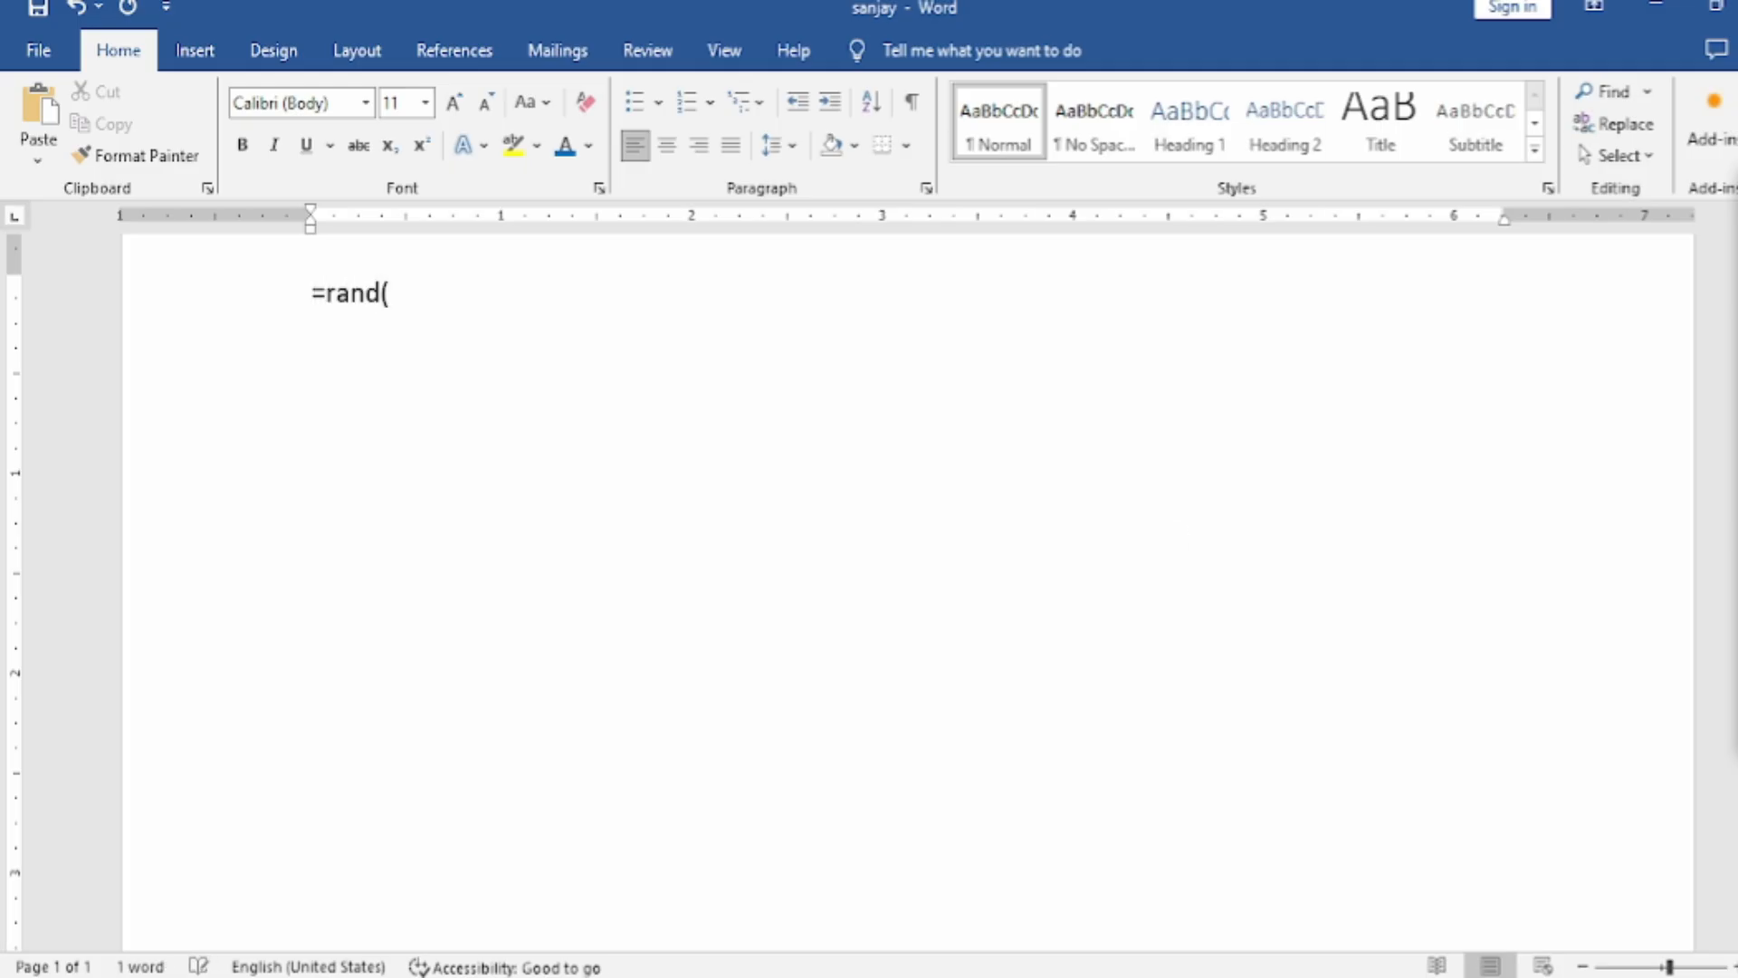
type("500)")
key("Return")
Number every paragraph in the document and check the last number in the list
key("ctrl+a")
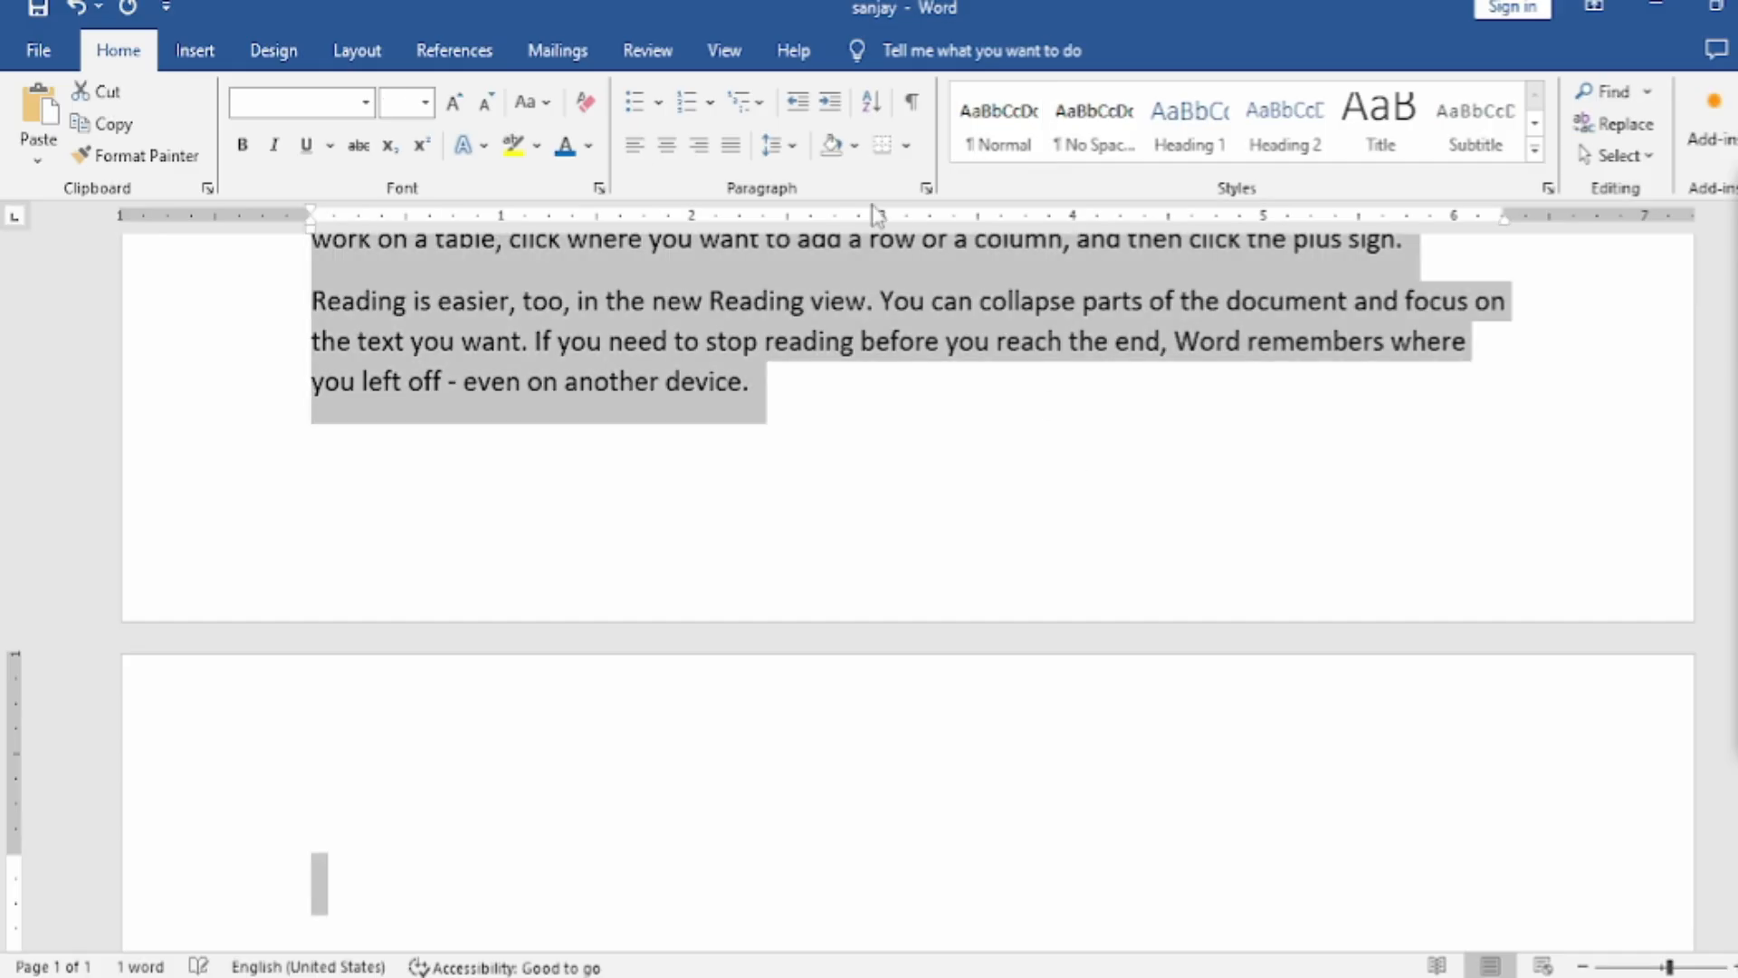
left_click(677, 107)
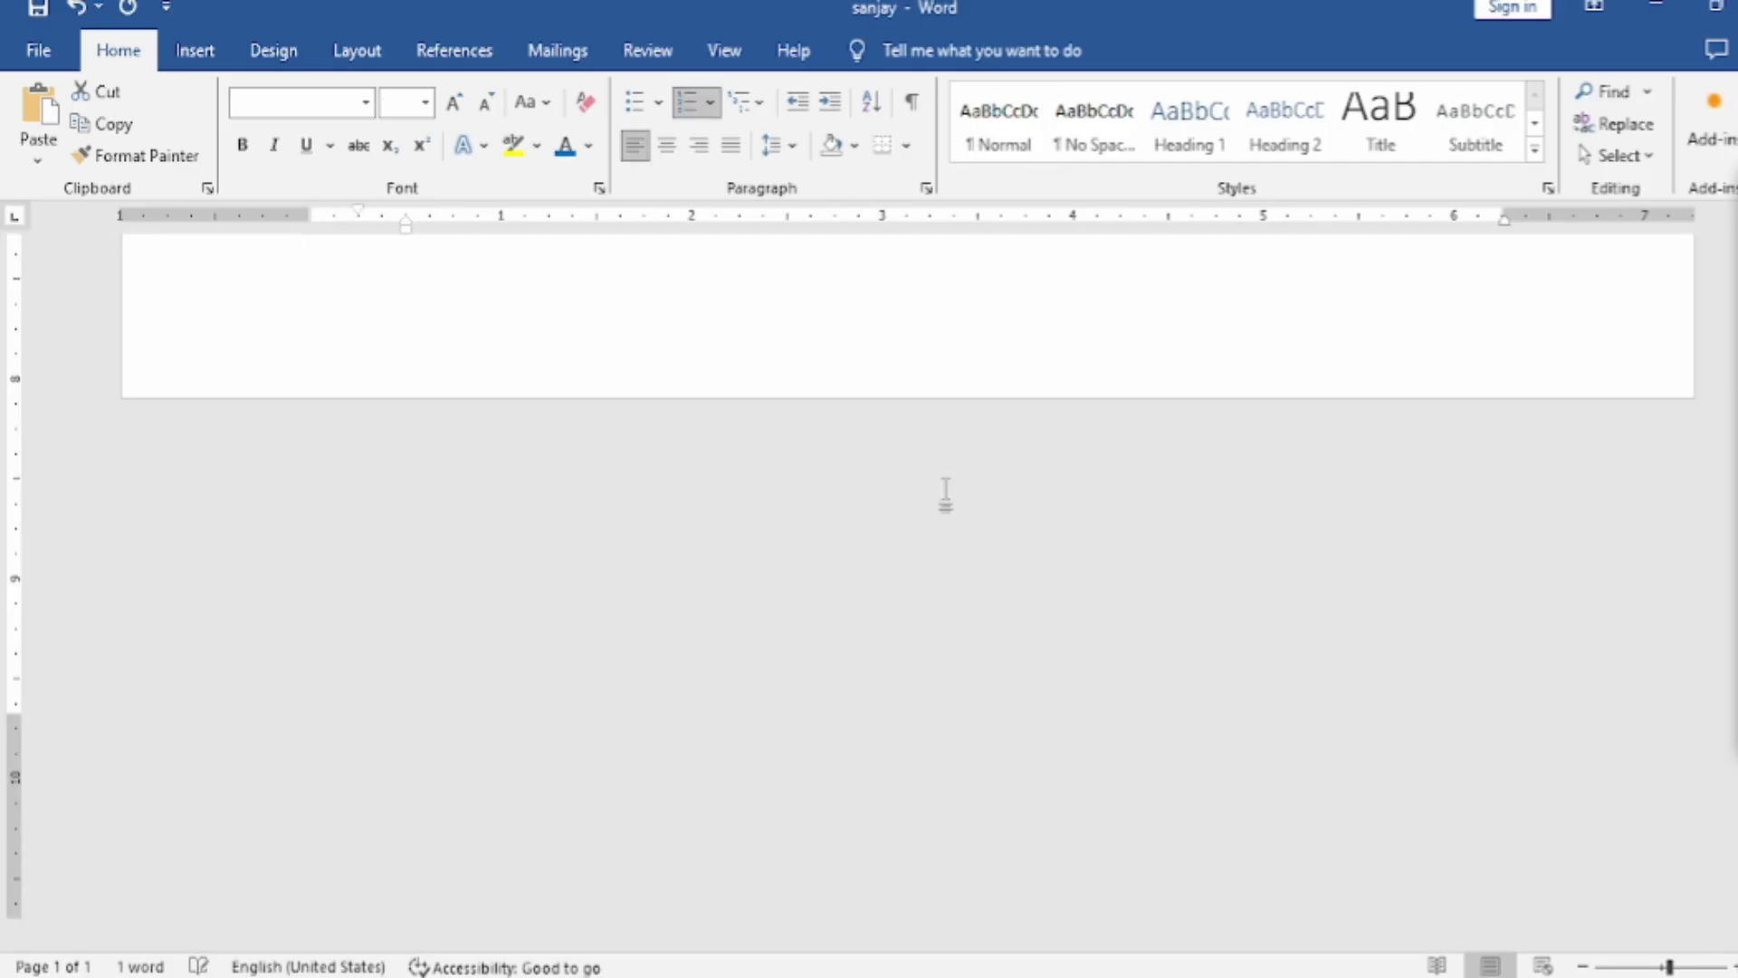
scroll(950, 498, "up", 1)
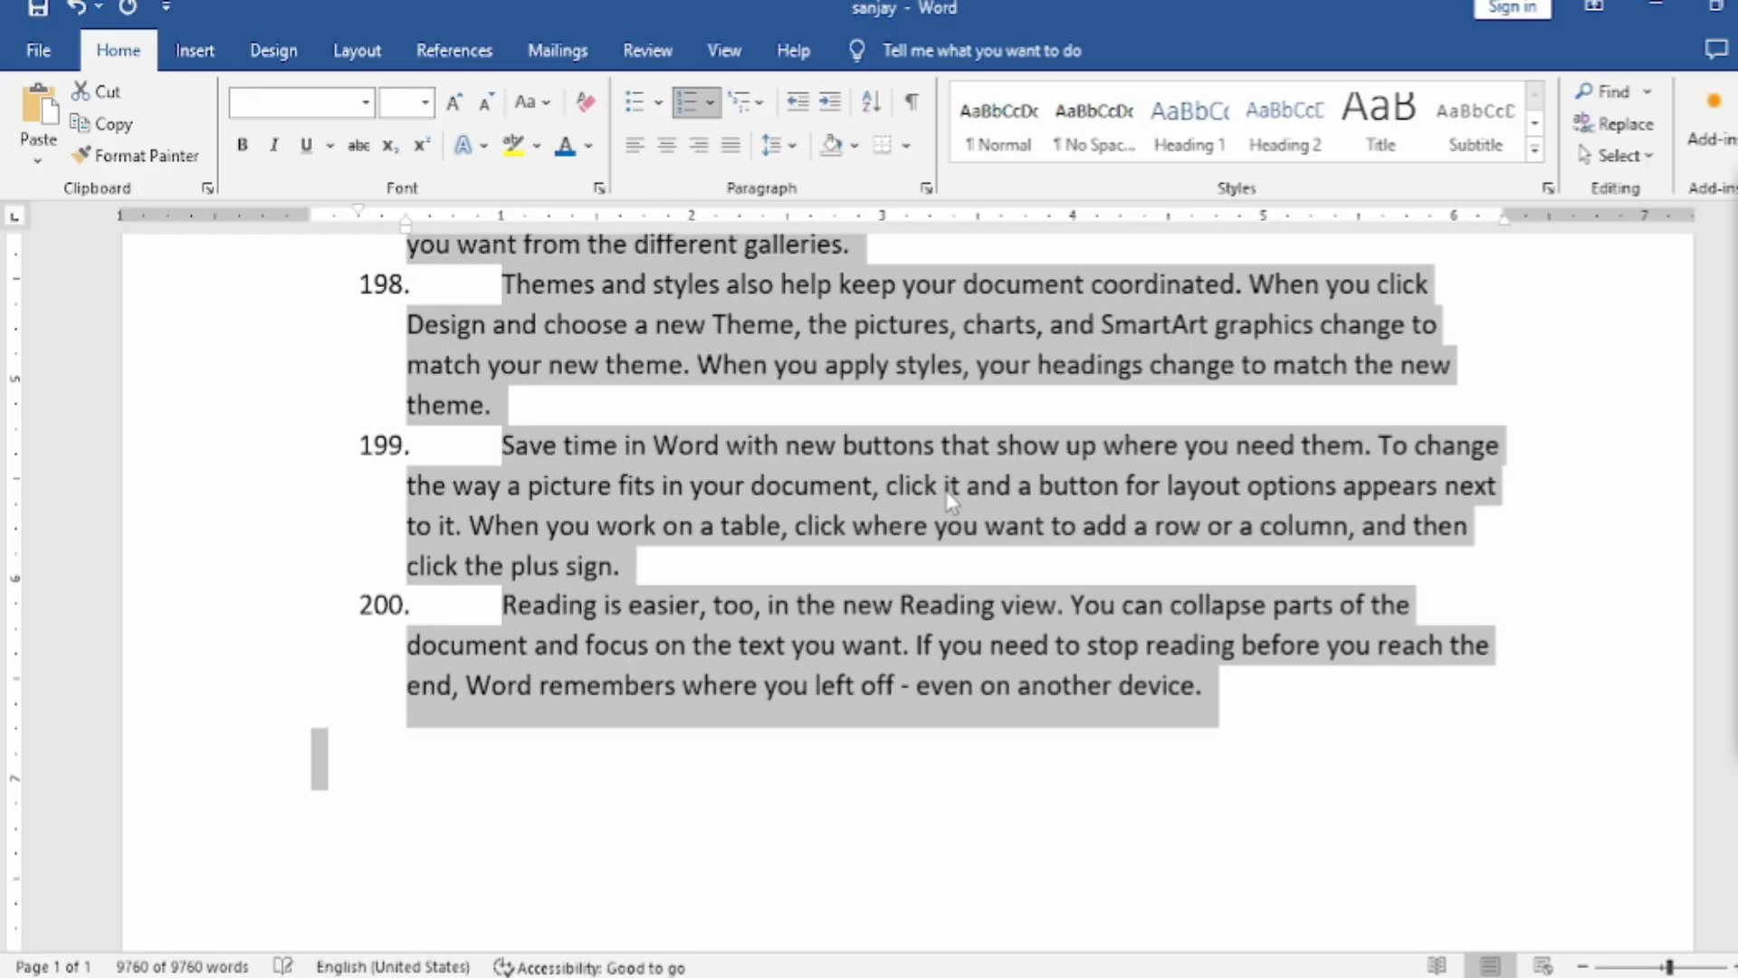
Remove the numbering from all paragraphs in the document
left_click(695, 104)
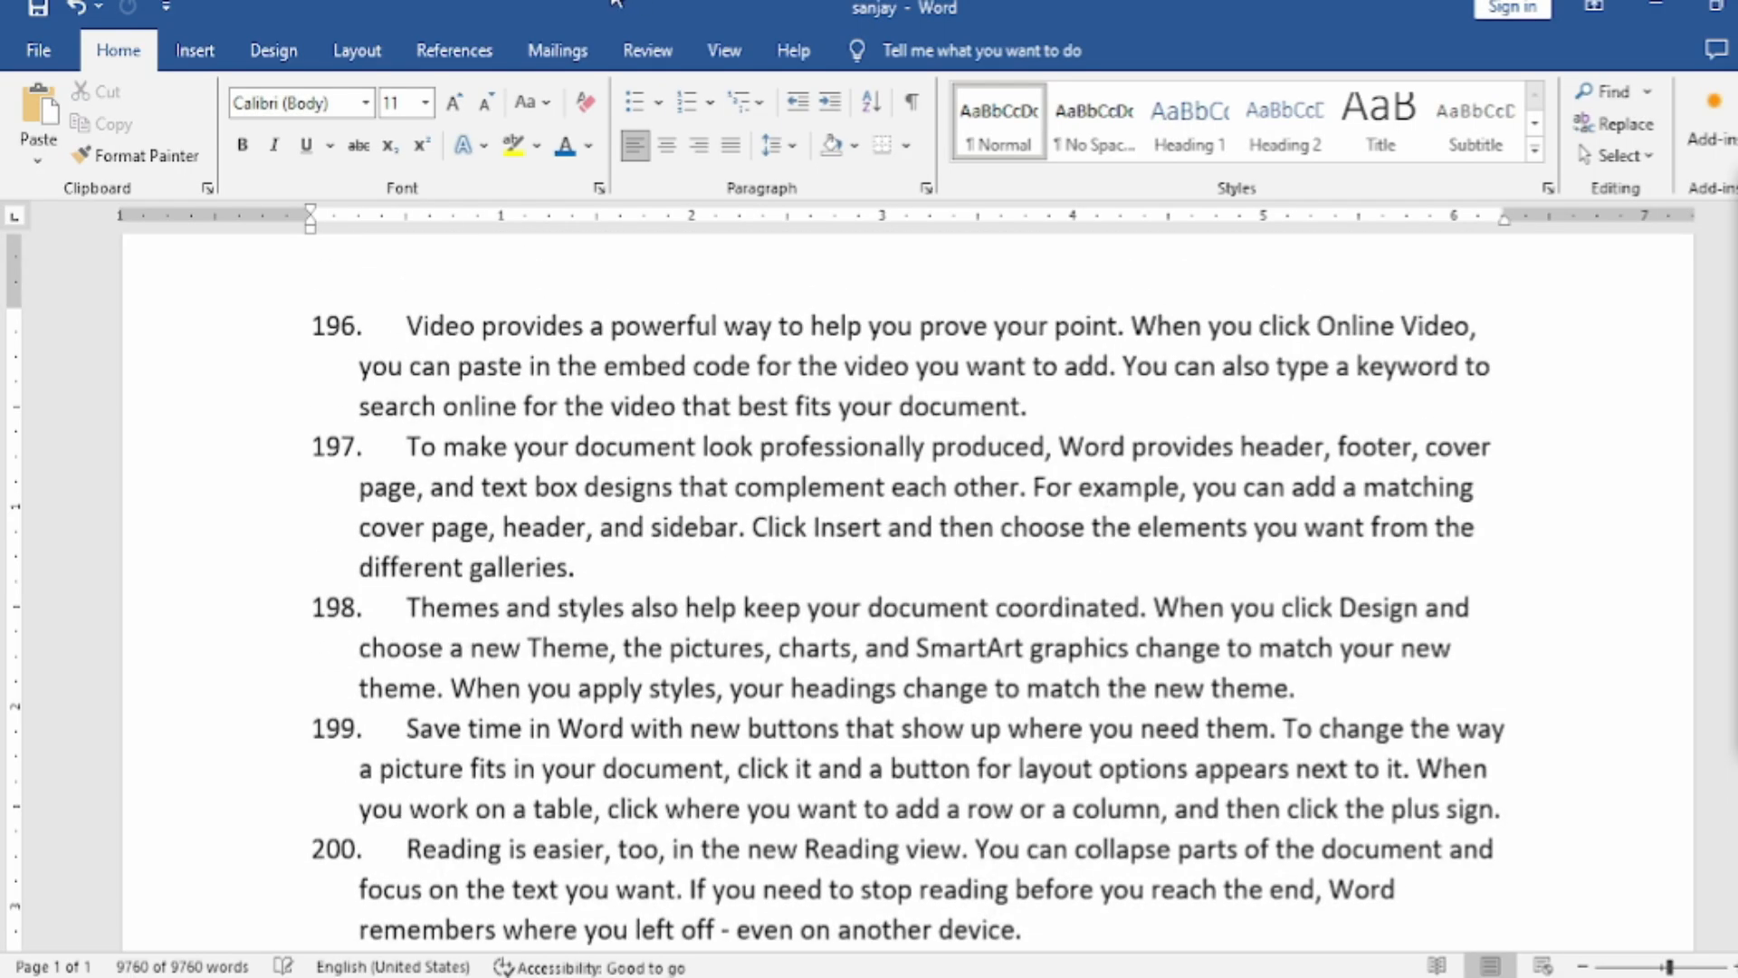
key("ctrl+a")
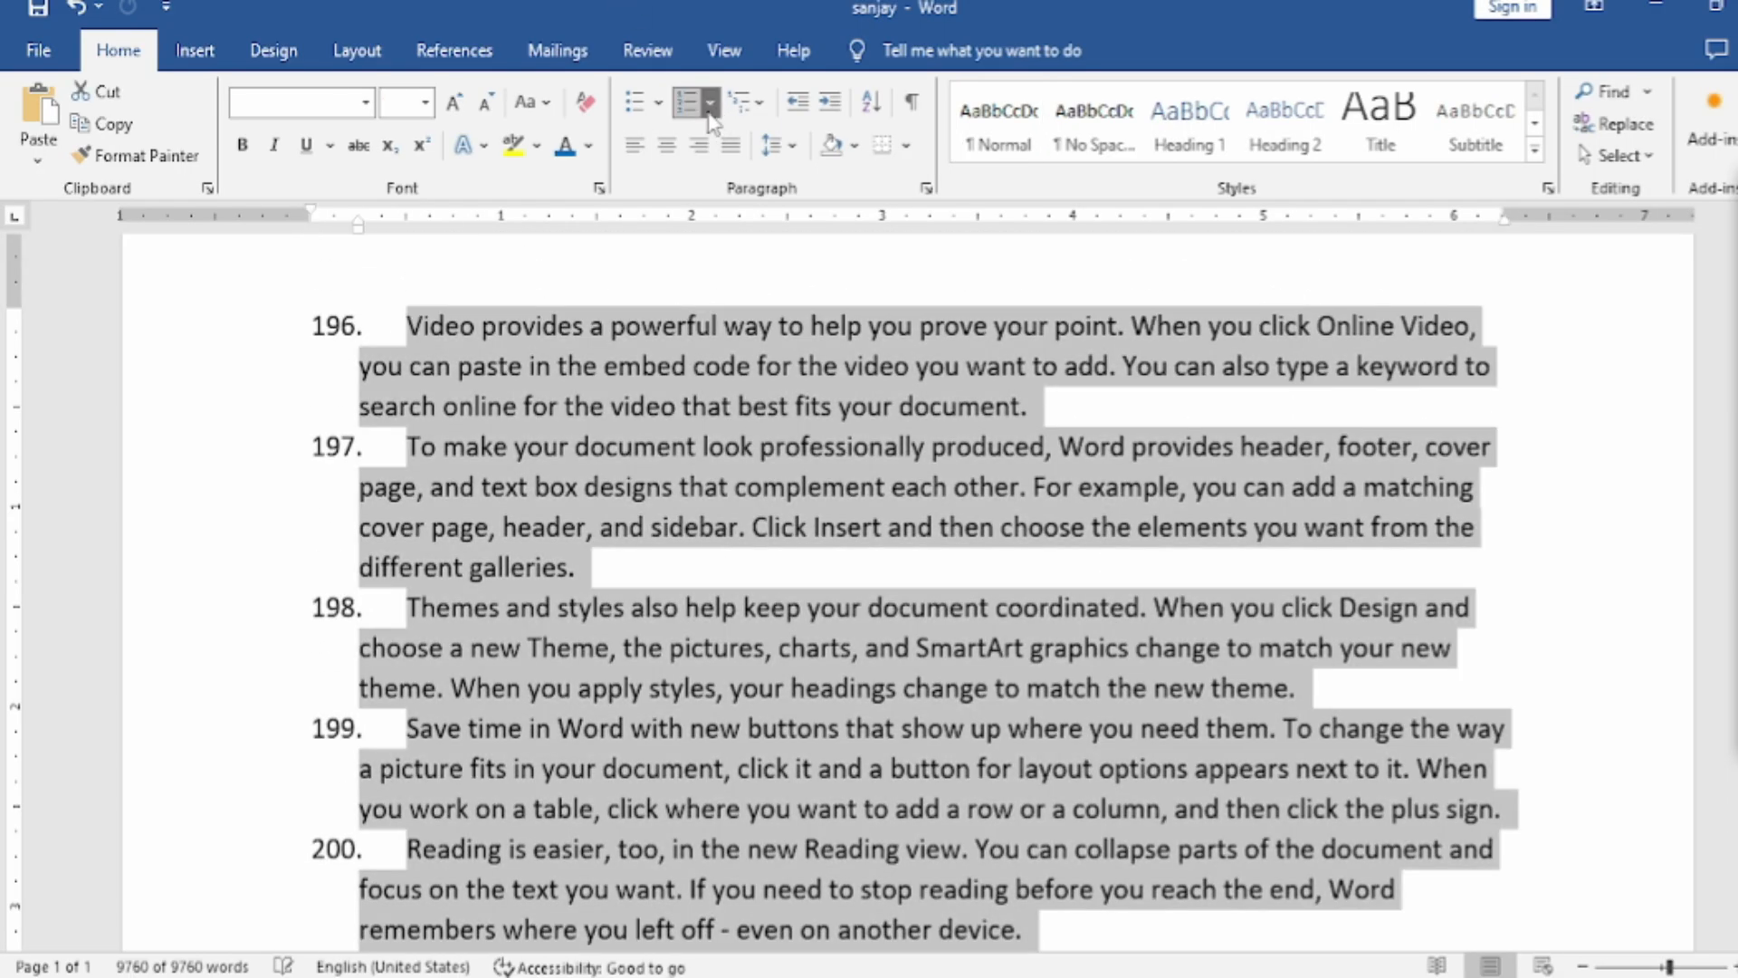
left_click(693, 107)
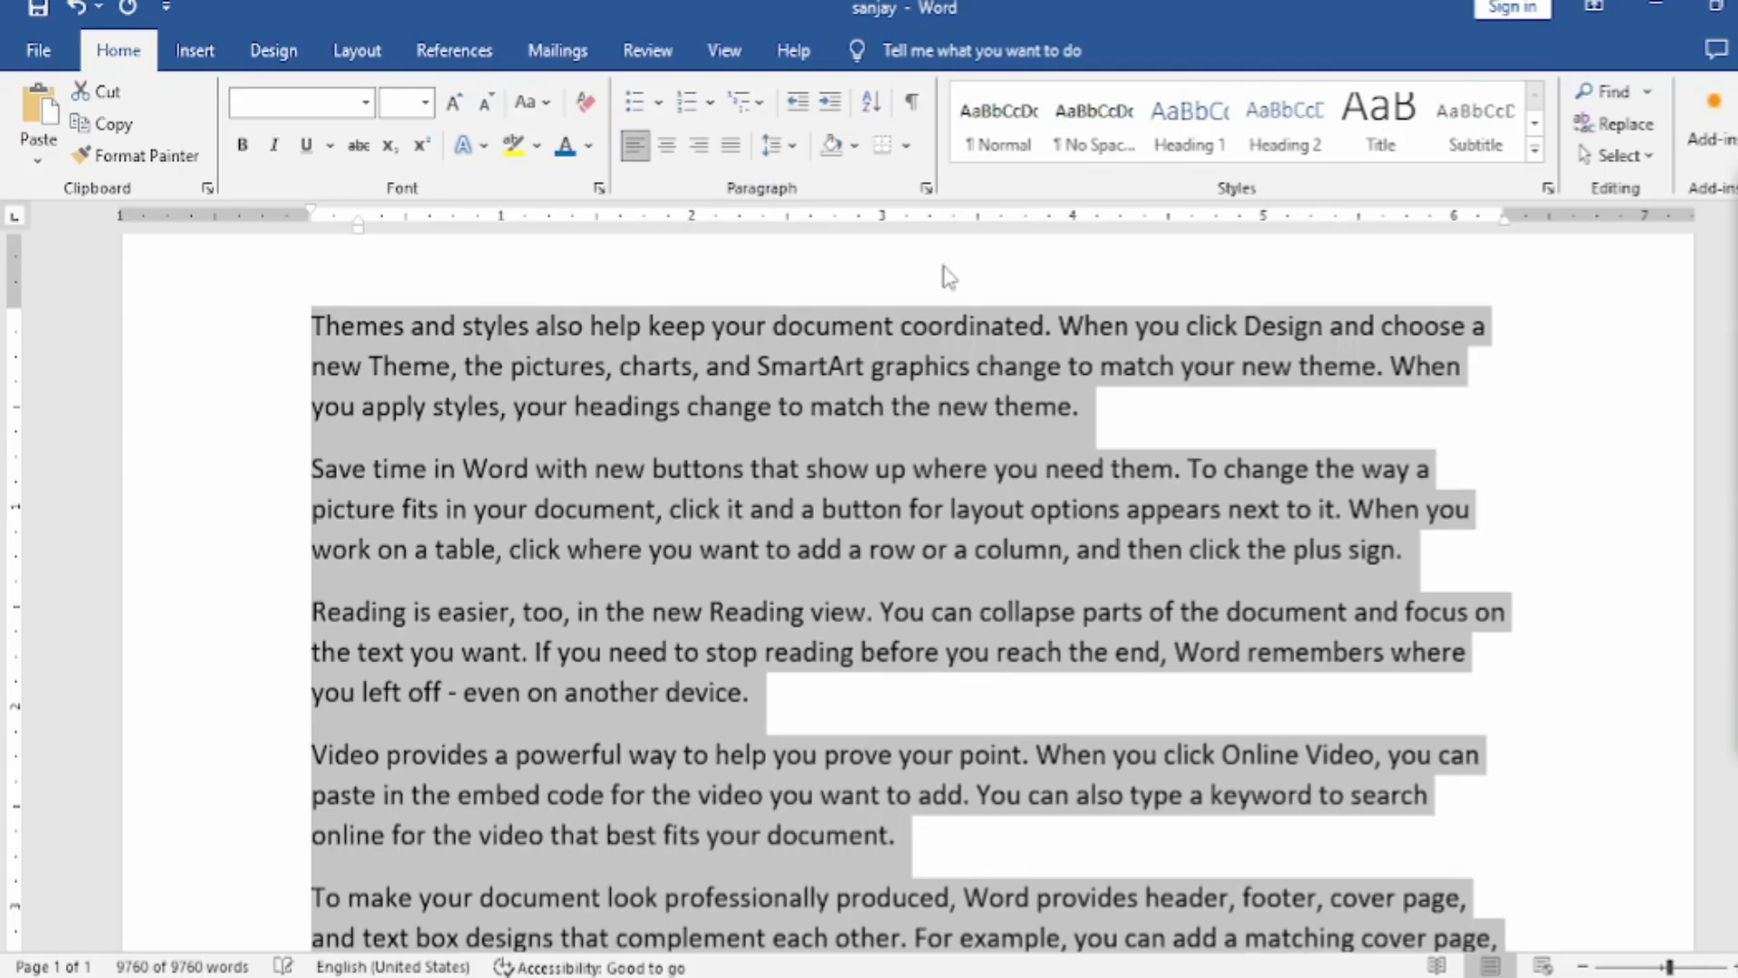
Look through the document to its end and check the total page count
left_click(1319, 441)
scroll(1331, 516, "down", 10)
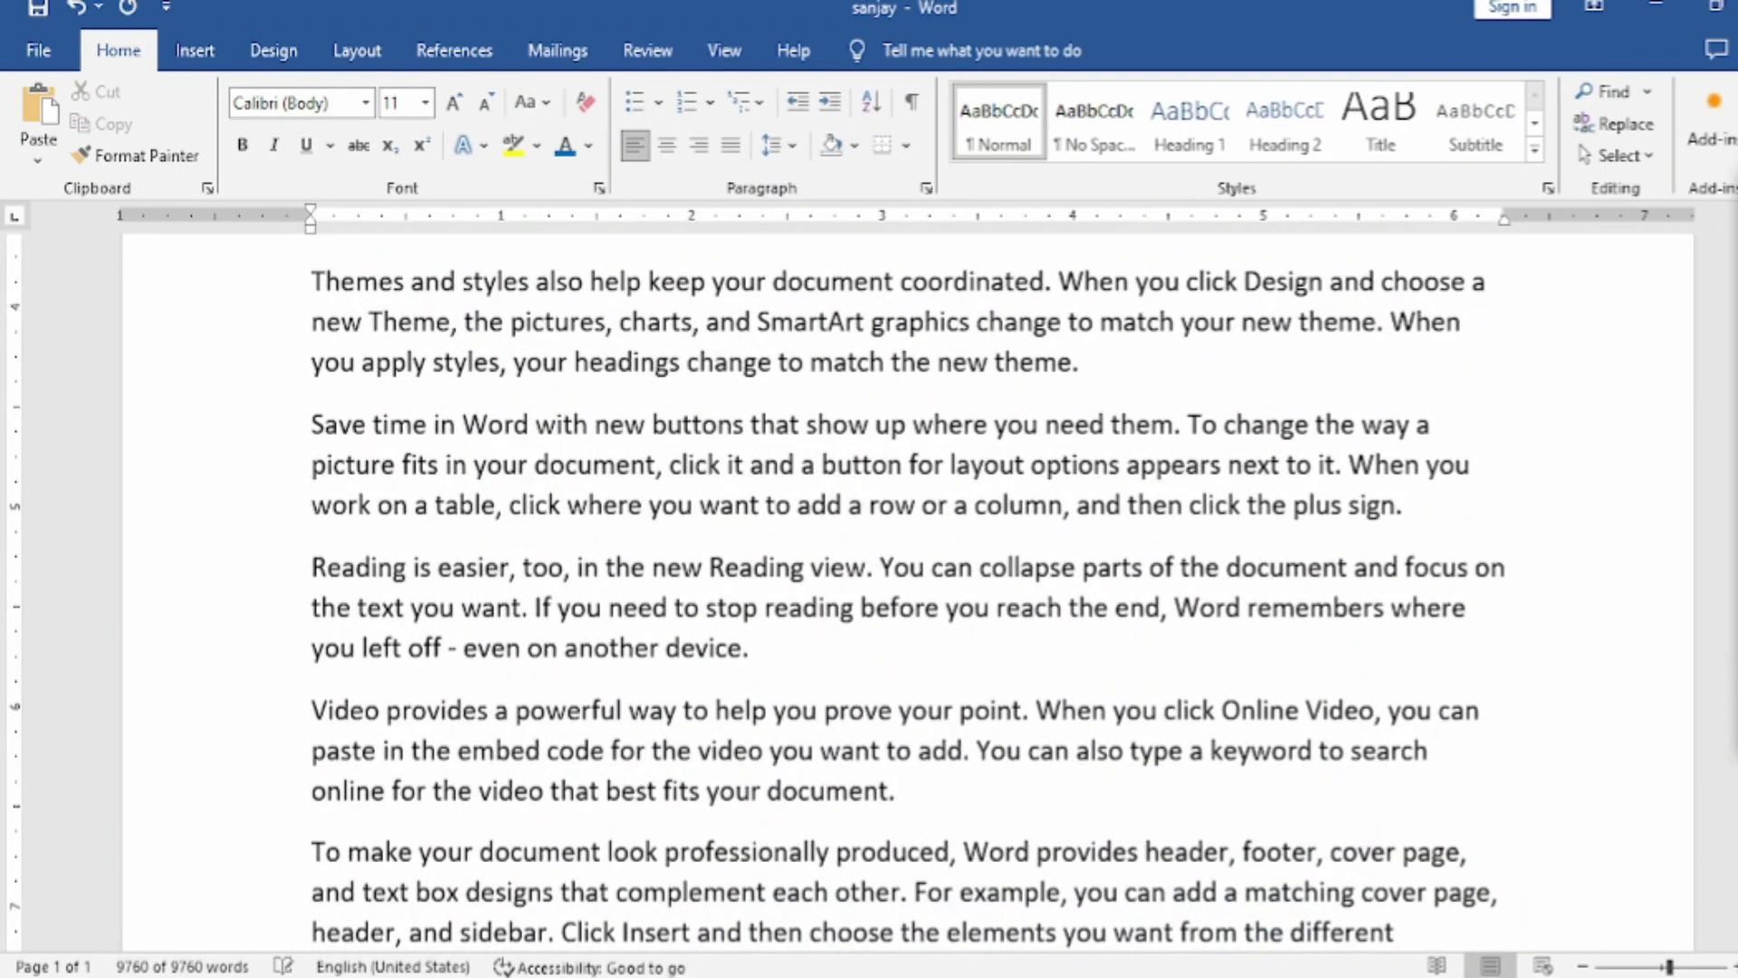
scroll(1222, 362, "down", 3)
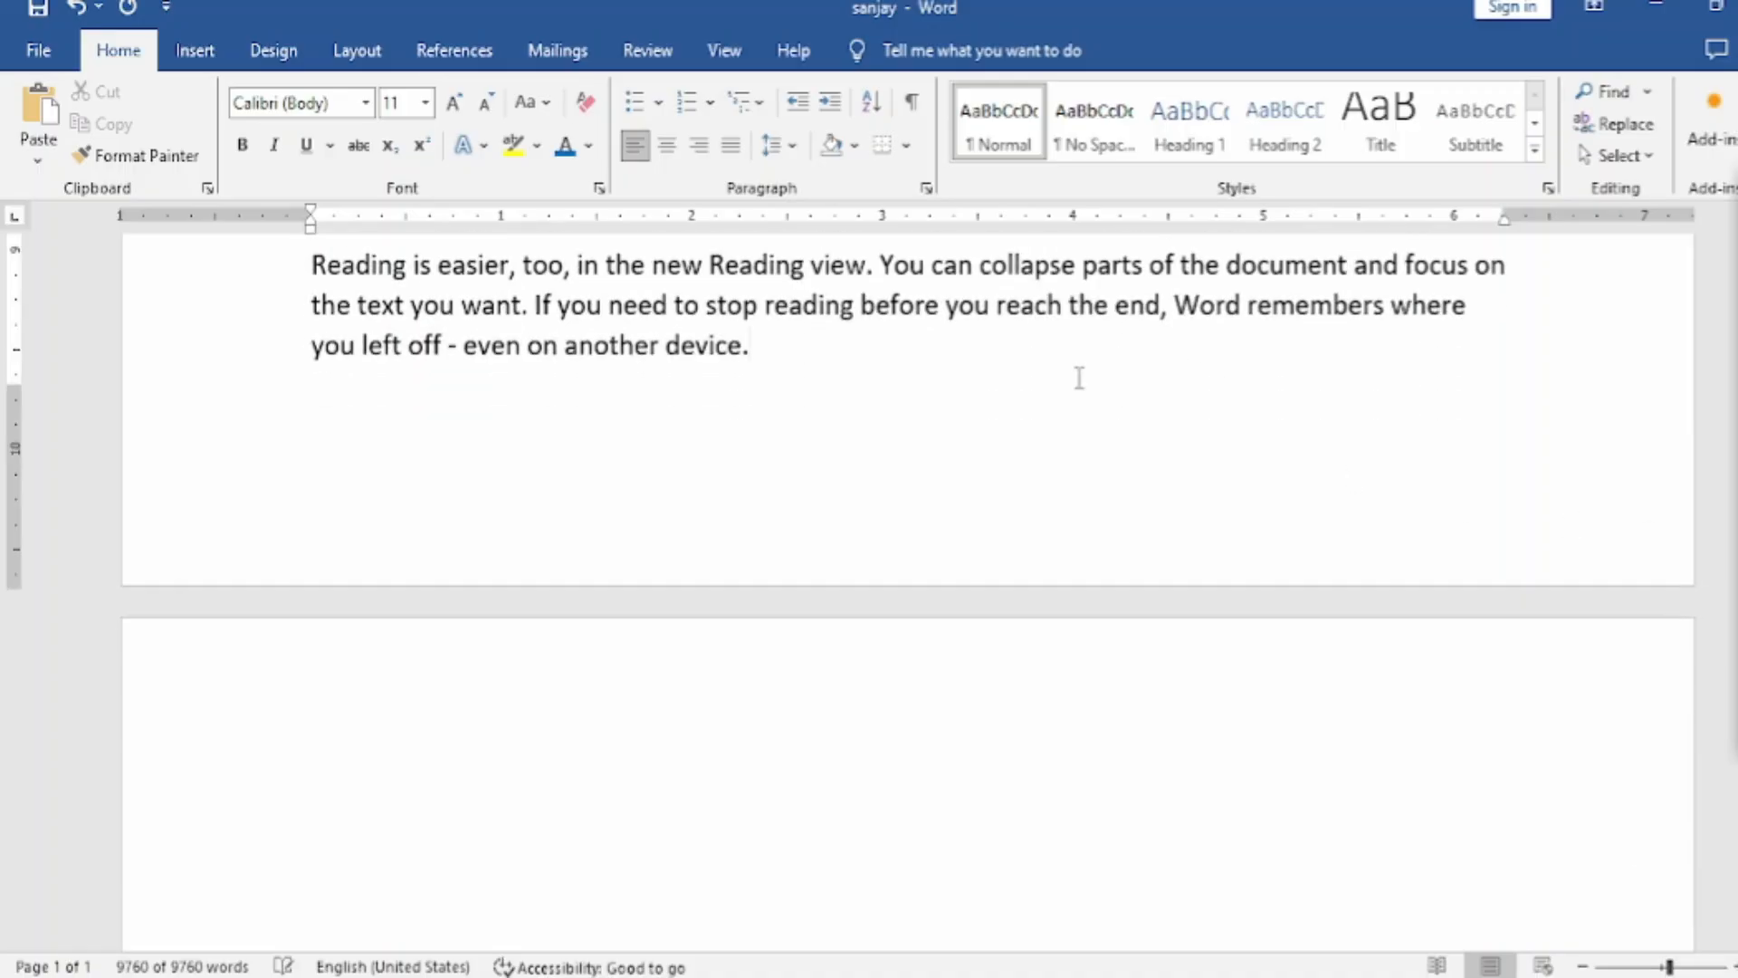
scroll(1080, 378, "up", 3)
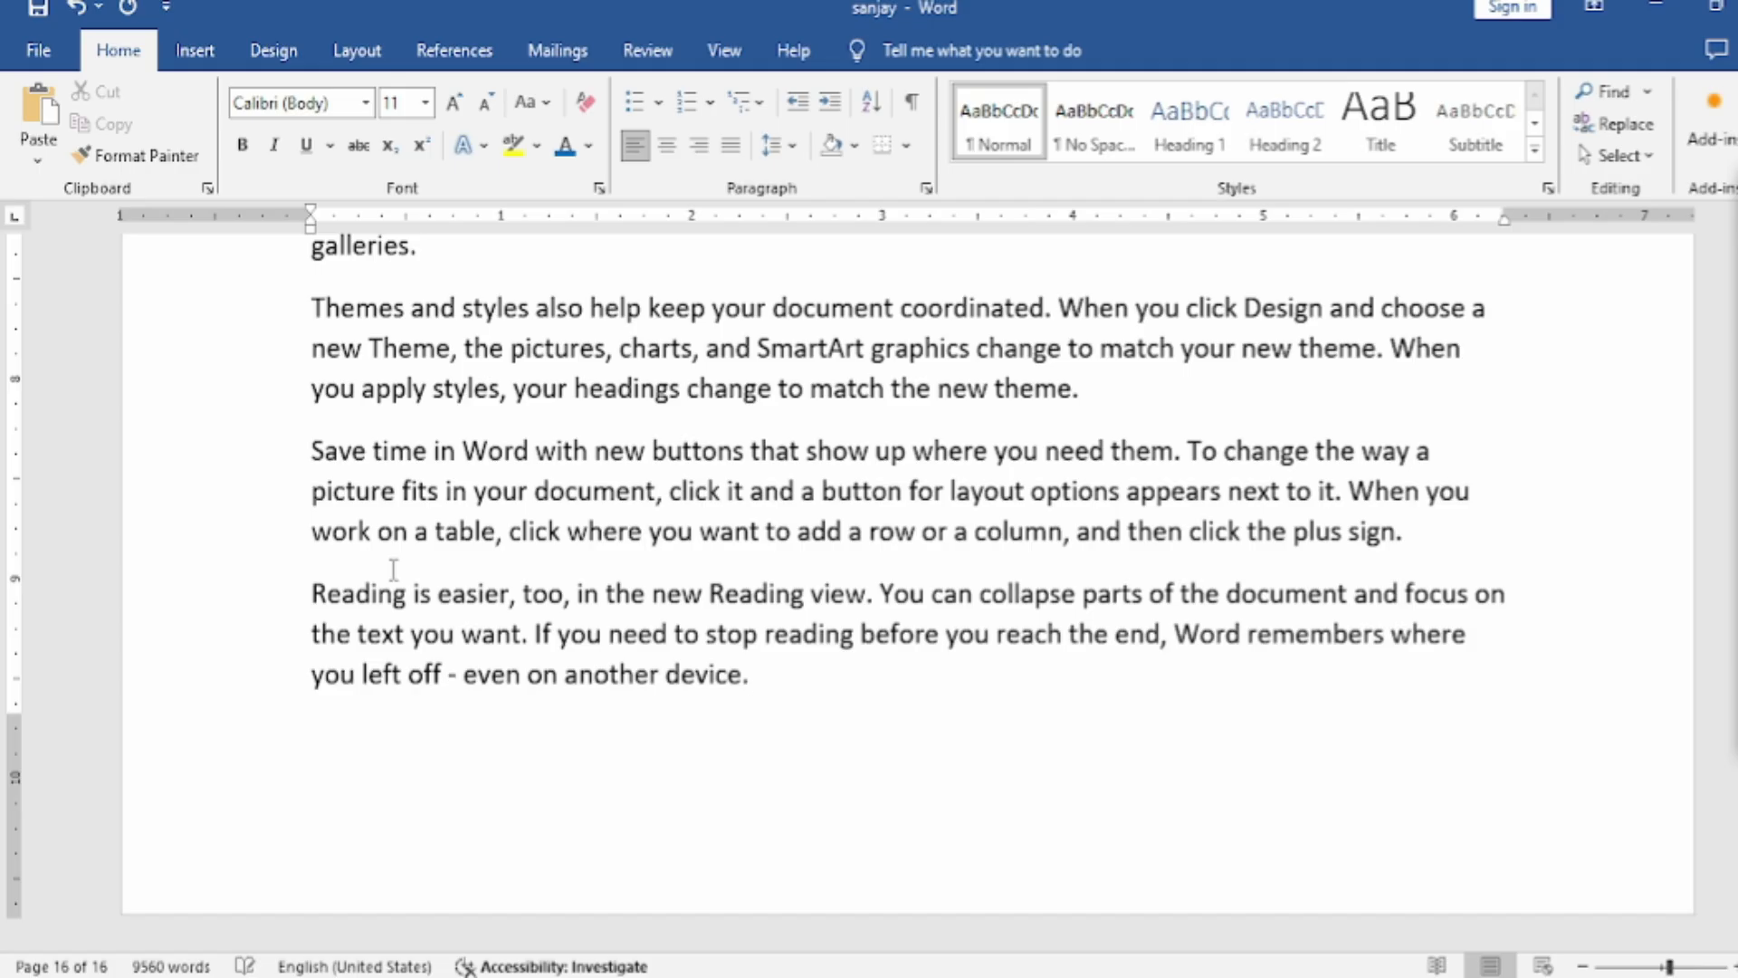
mouse_move(7, 939)
left_mouse_down()
mouse_move(122, 923)
mouse_move(140, 960)
mouse_move(32, 974)
mouse_move(7, 937)
left_mouse_up()
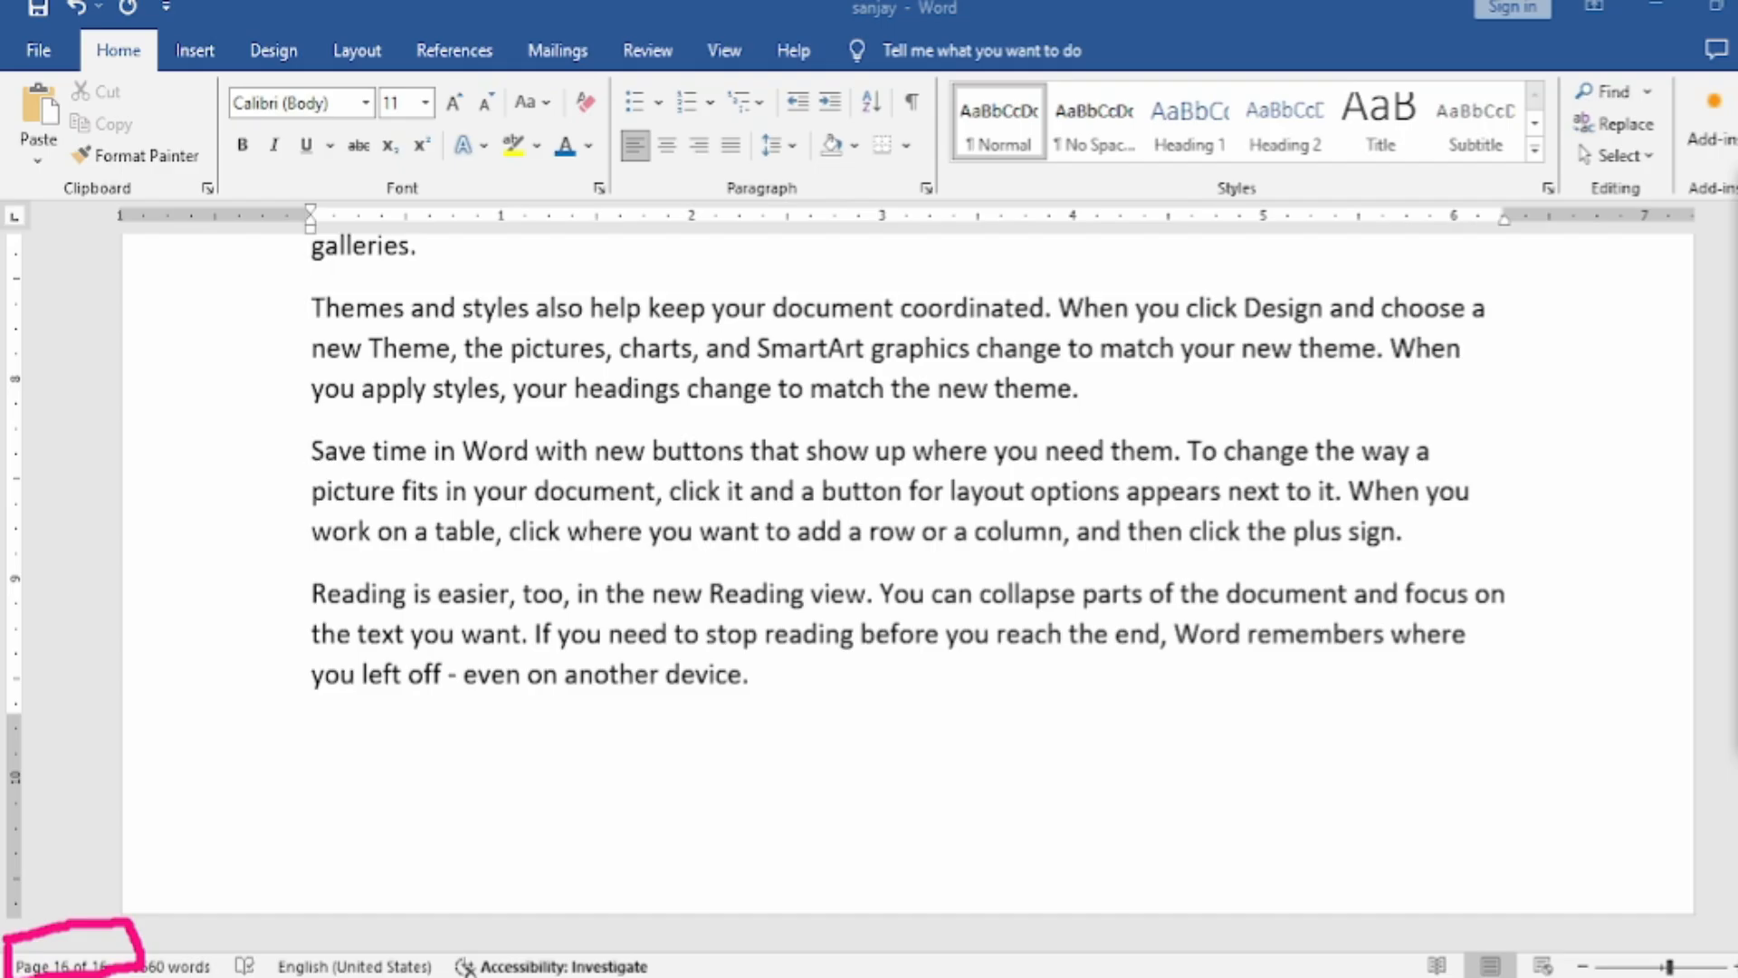
key("Escape")
mouse_move(3, 916)
left_mouse_down()
mouse_move(136, 912)
mouse_move(138, 973)
left_mouse_up()
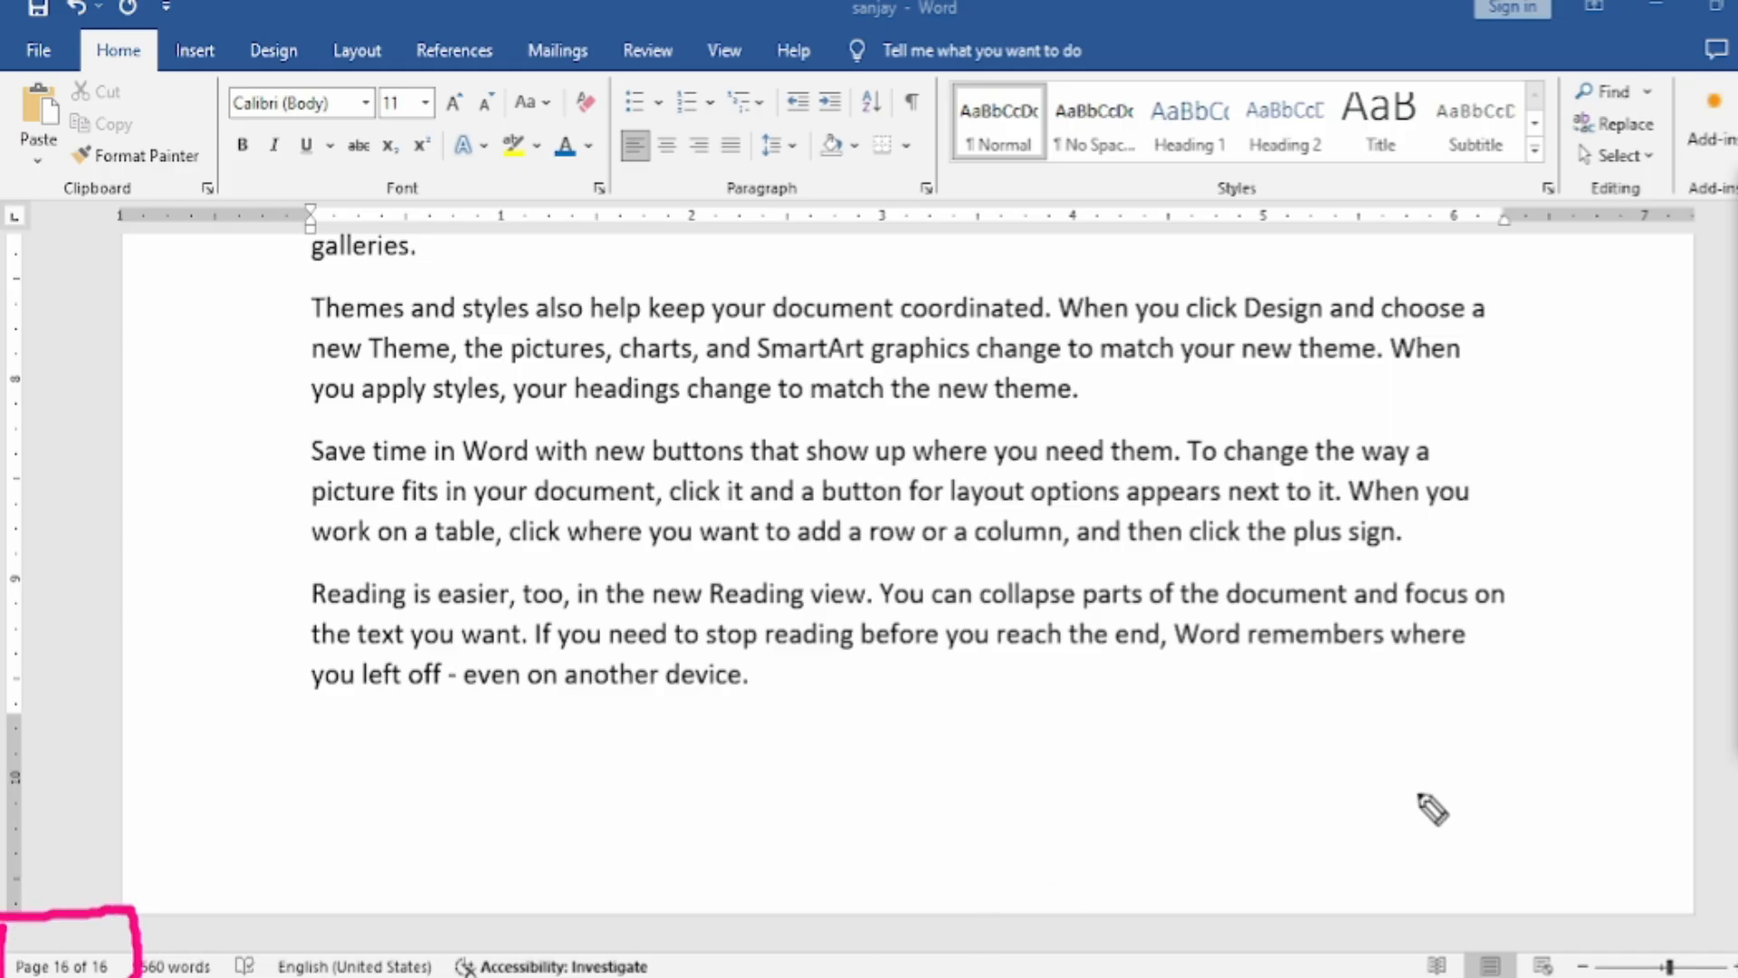
key("Escape")
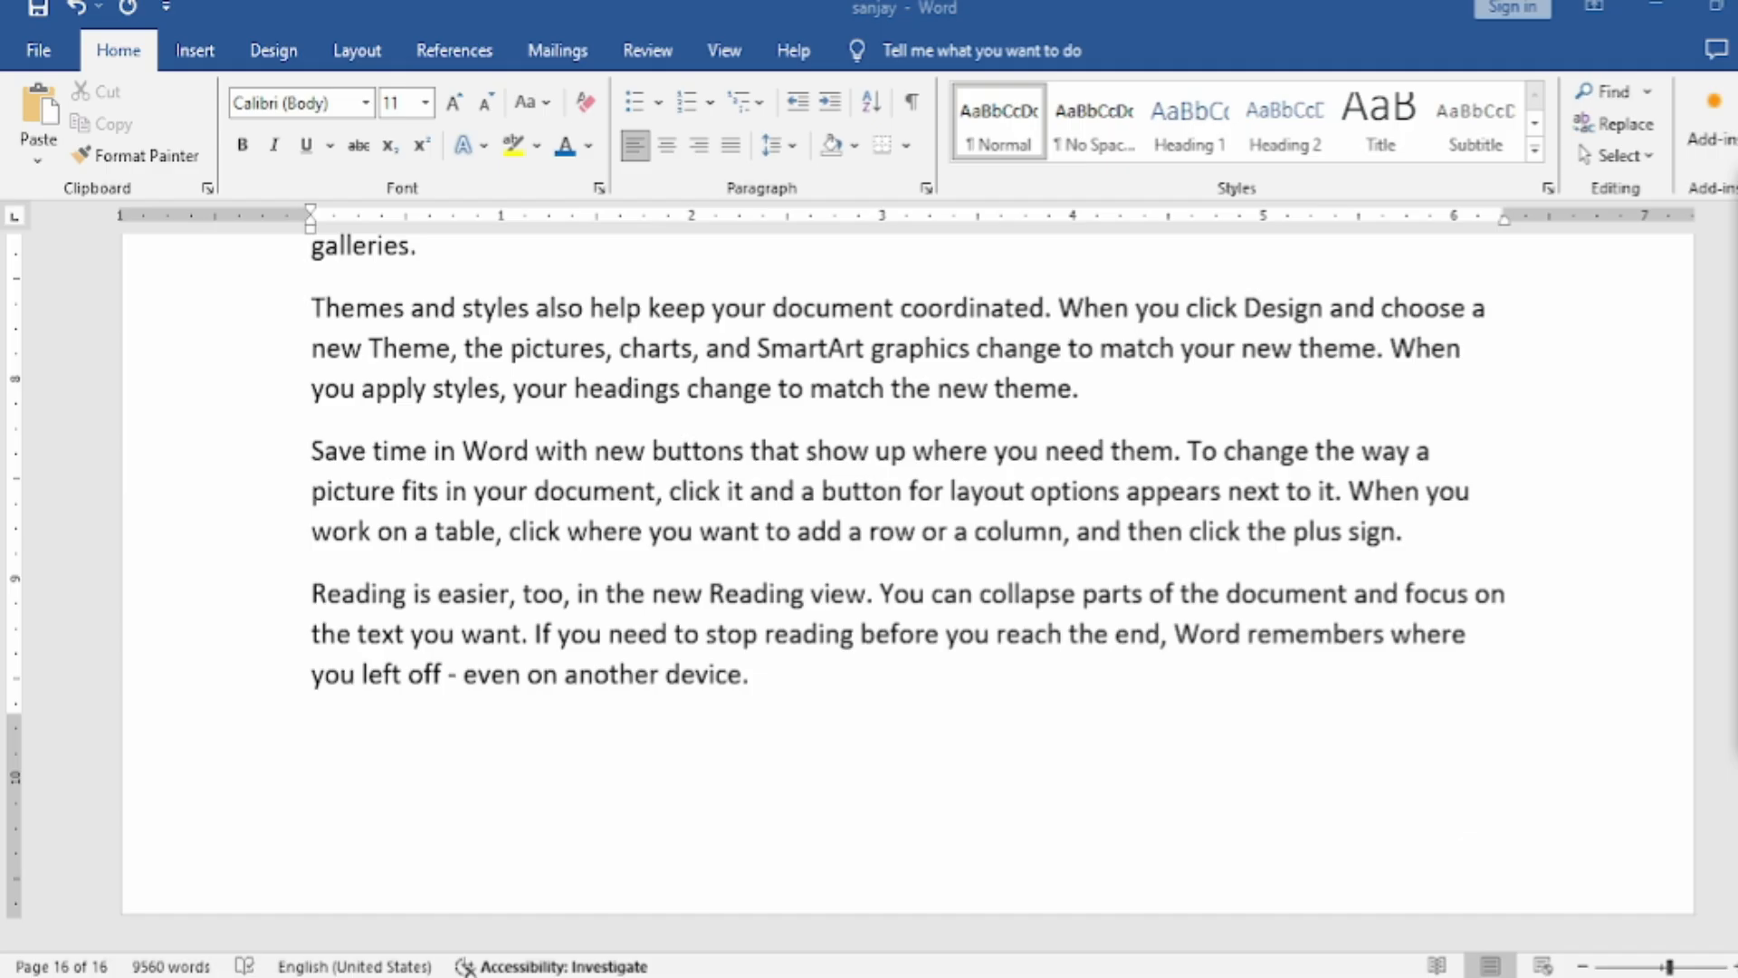
left_click(1424, 806)
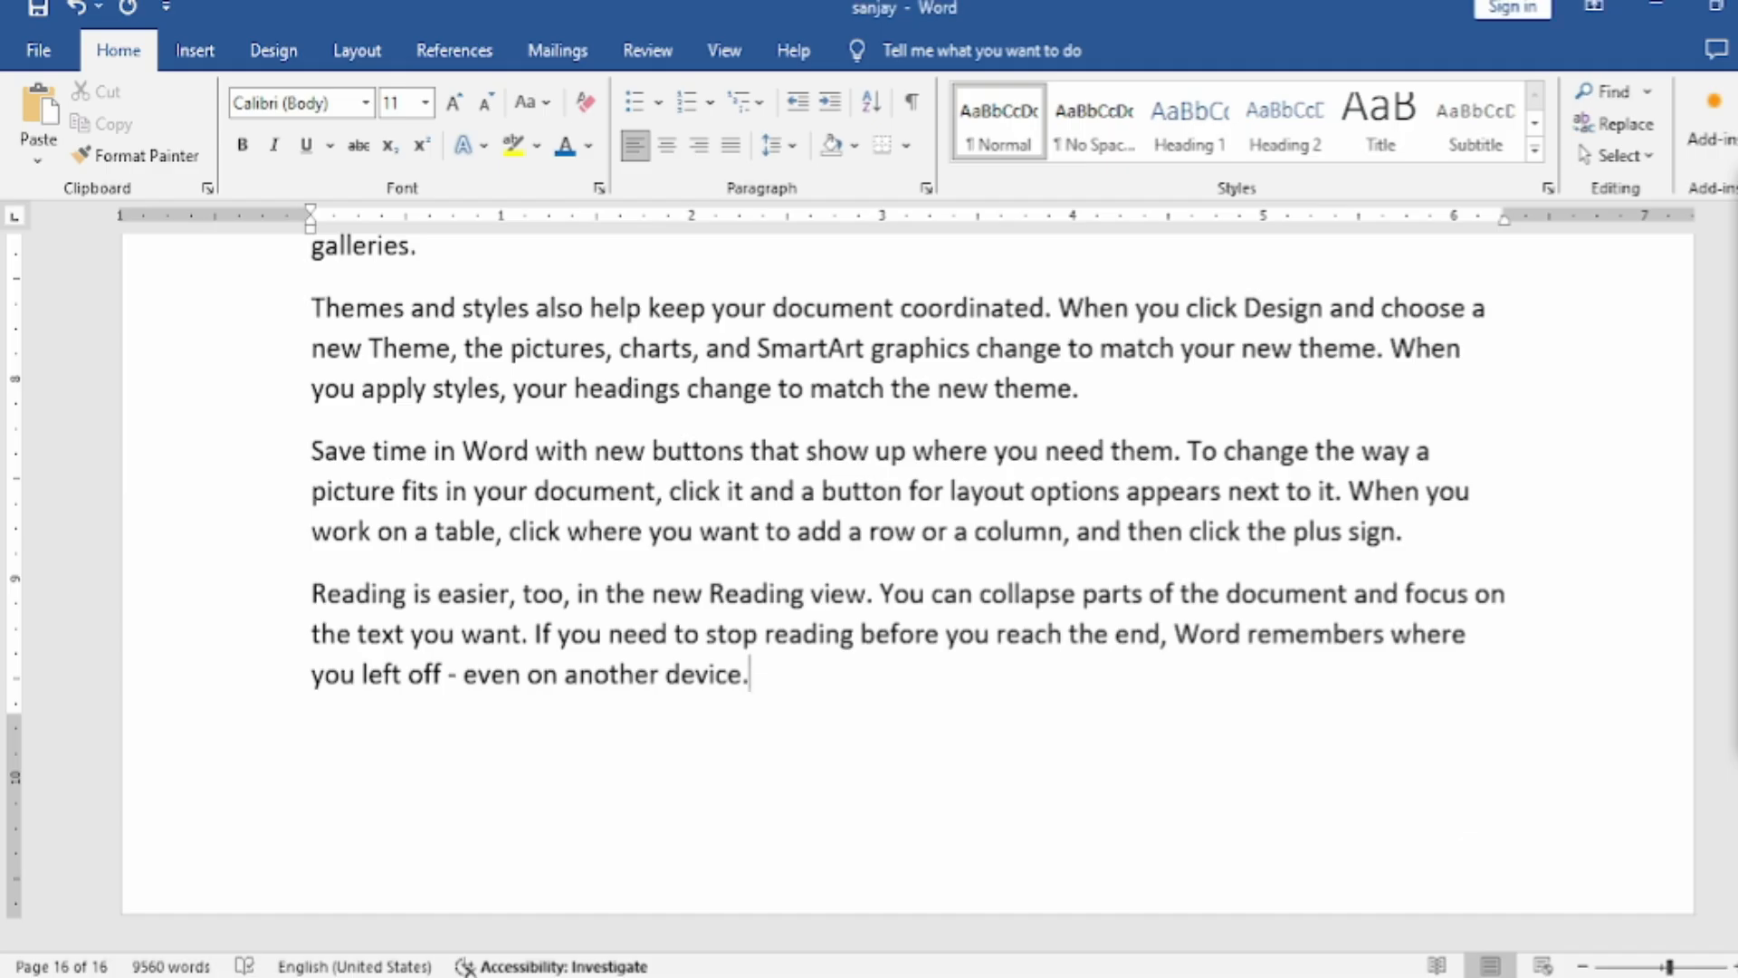
Return to the first page and place the text cursor in the opening paragraph
scroll(906, 571, "up", 3)
scroll(905, 571, "down", 3)
scroll(905, 588, "up", 20)
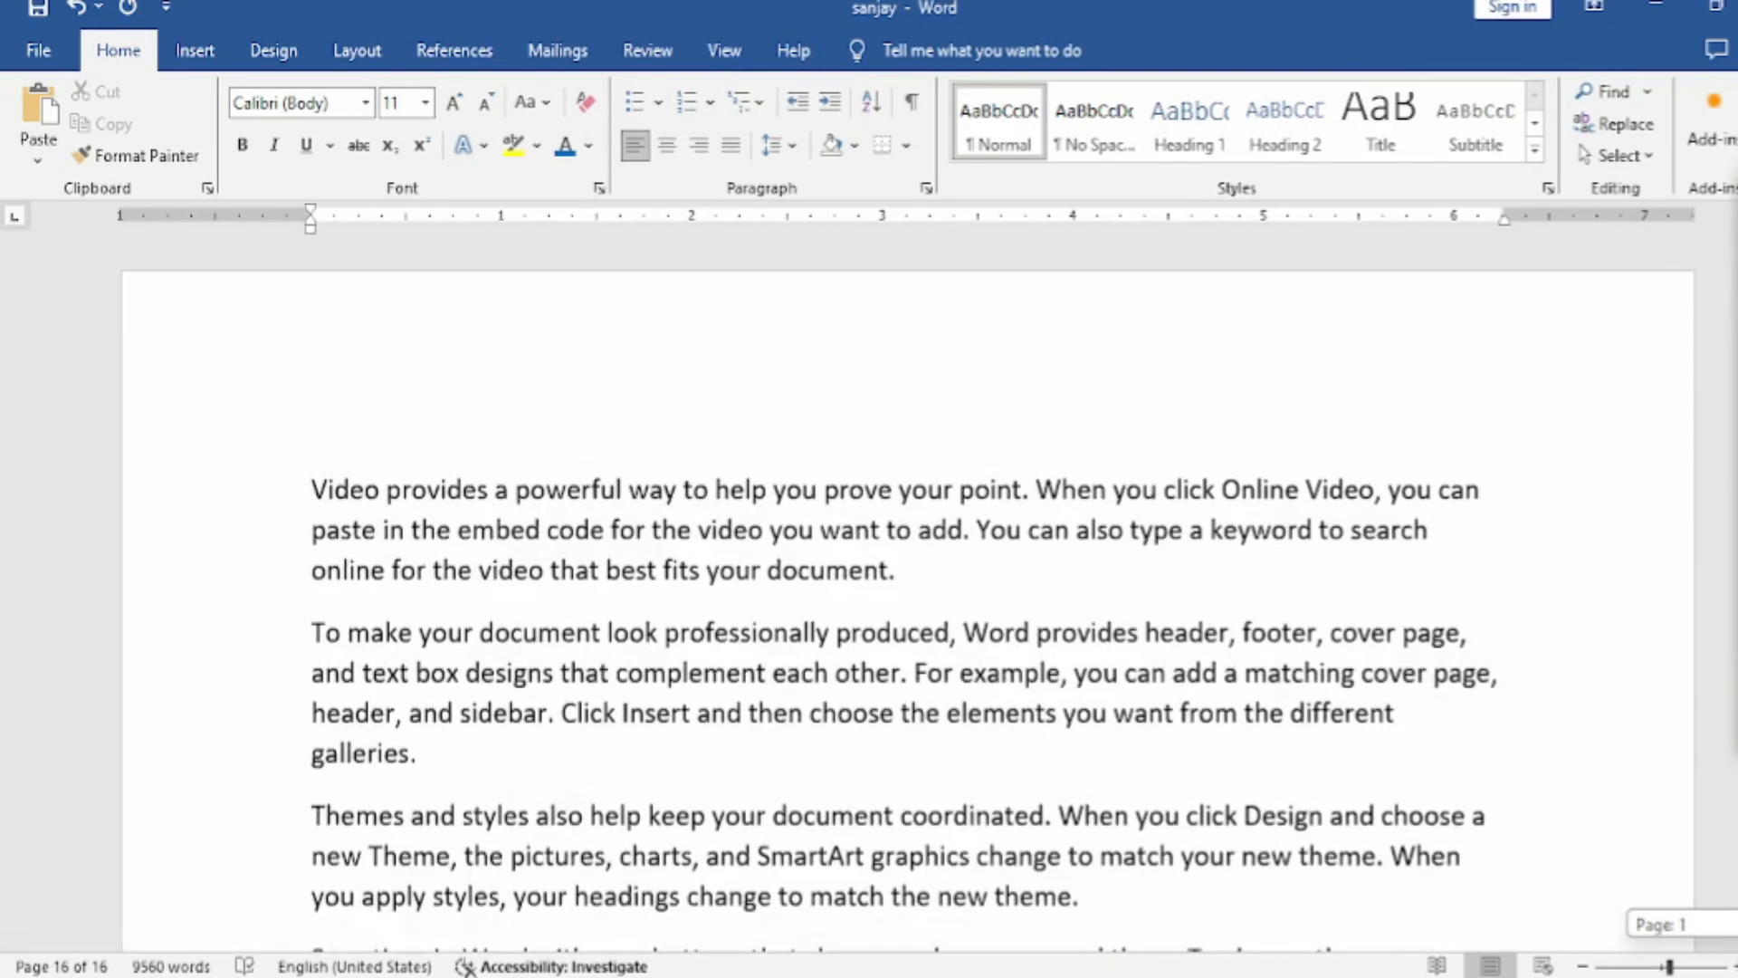
left_click(1402, 525)
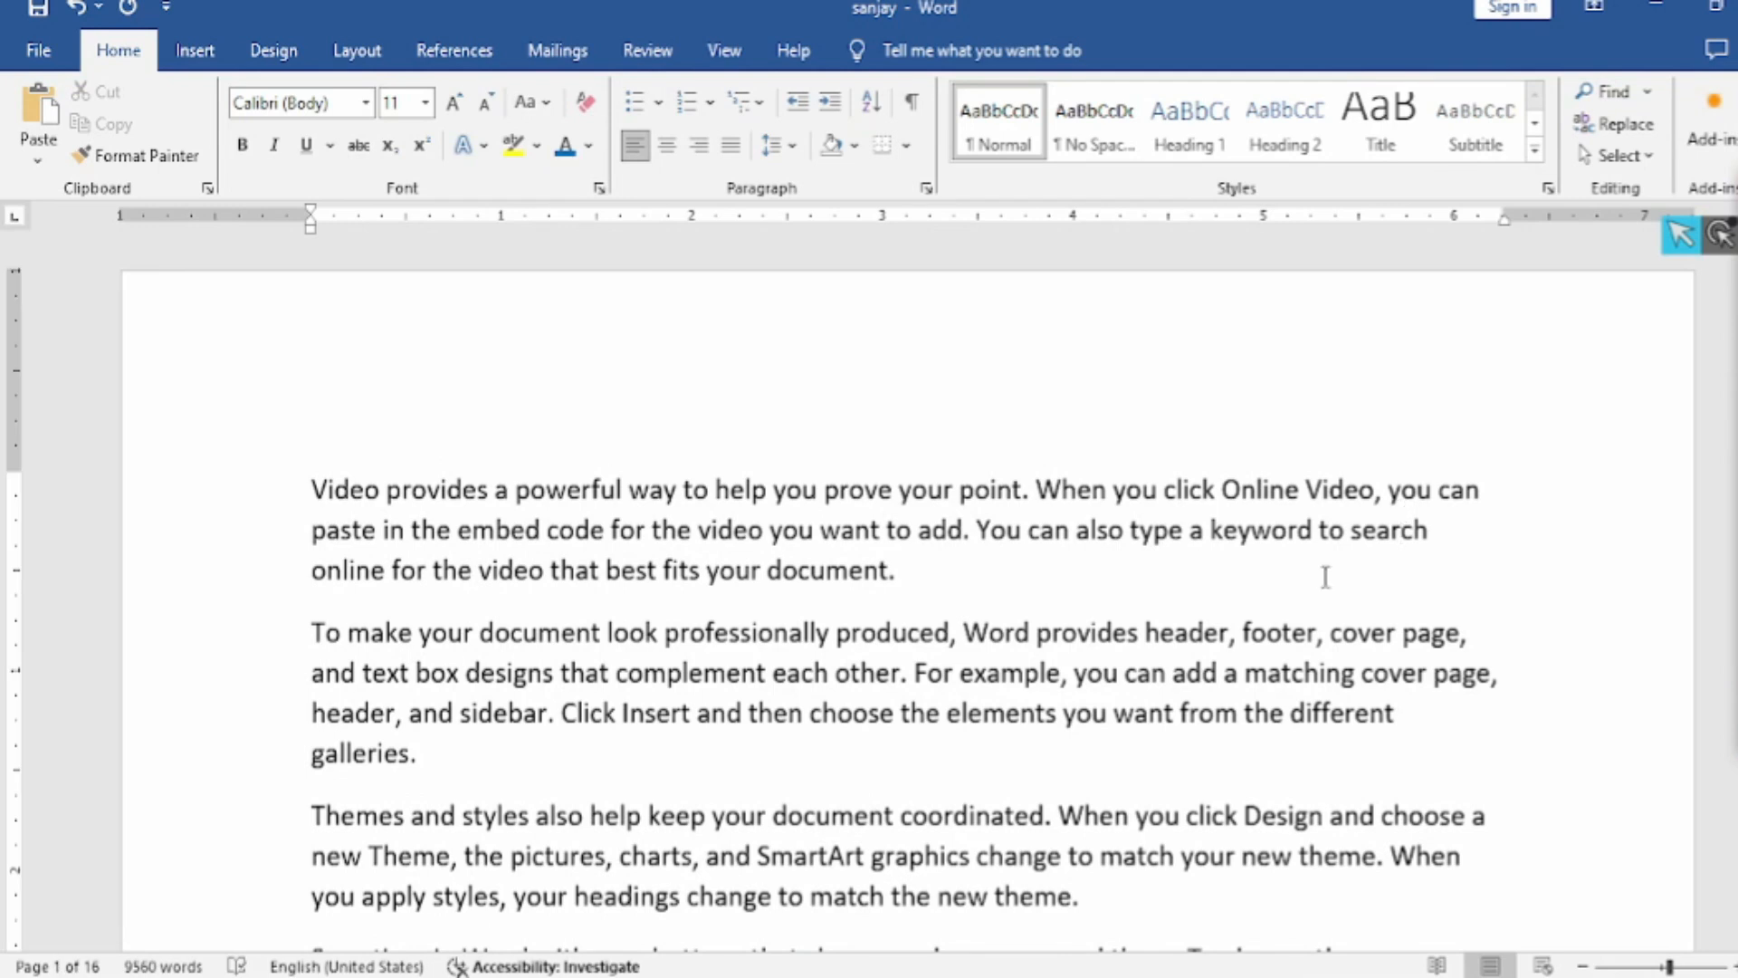
Place the text cursor in the second paragraph and move it between the start and end of the line
left_click(932, 672)
key("BackSpace")
key("Home")
left_click(876, 674)
key("Home")
key("End")
key("Home")
key("End")
Move the text cursor up and down through the opening paragraphs
key("Up")
key("Up")
key("Up")
key("Up")
key("Down")
key("Down")
key("Down")
key("Down")
key("Down")
key("Down")
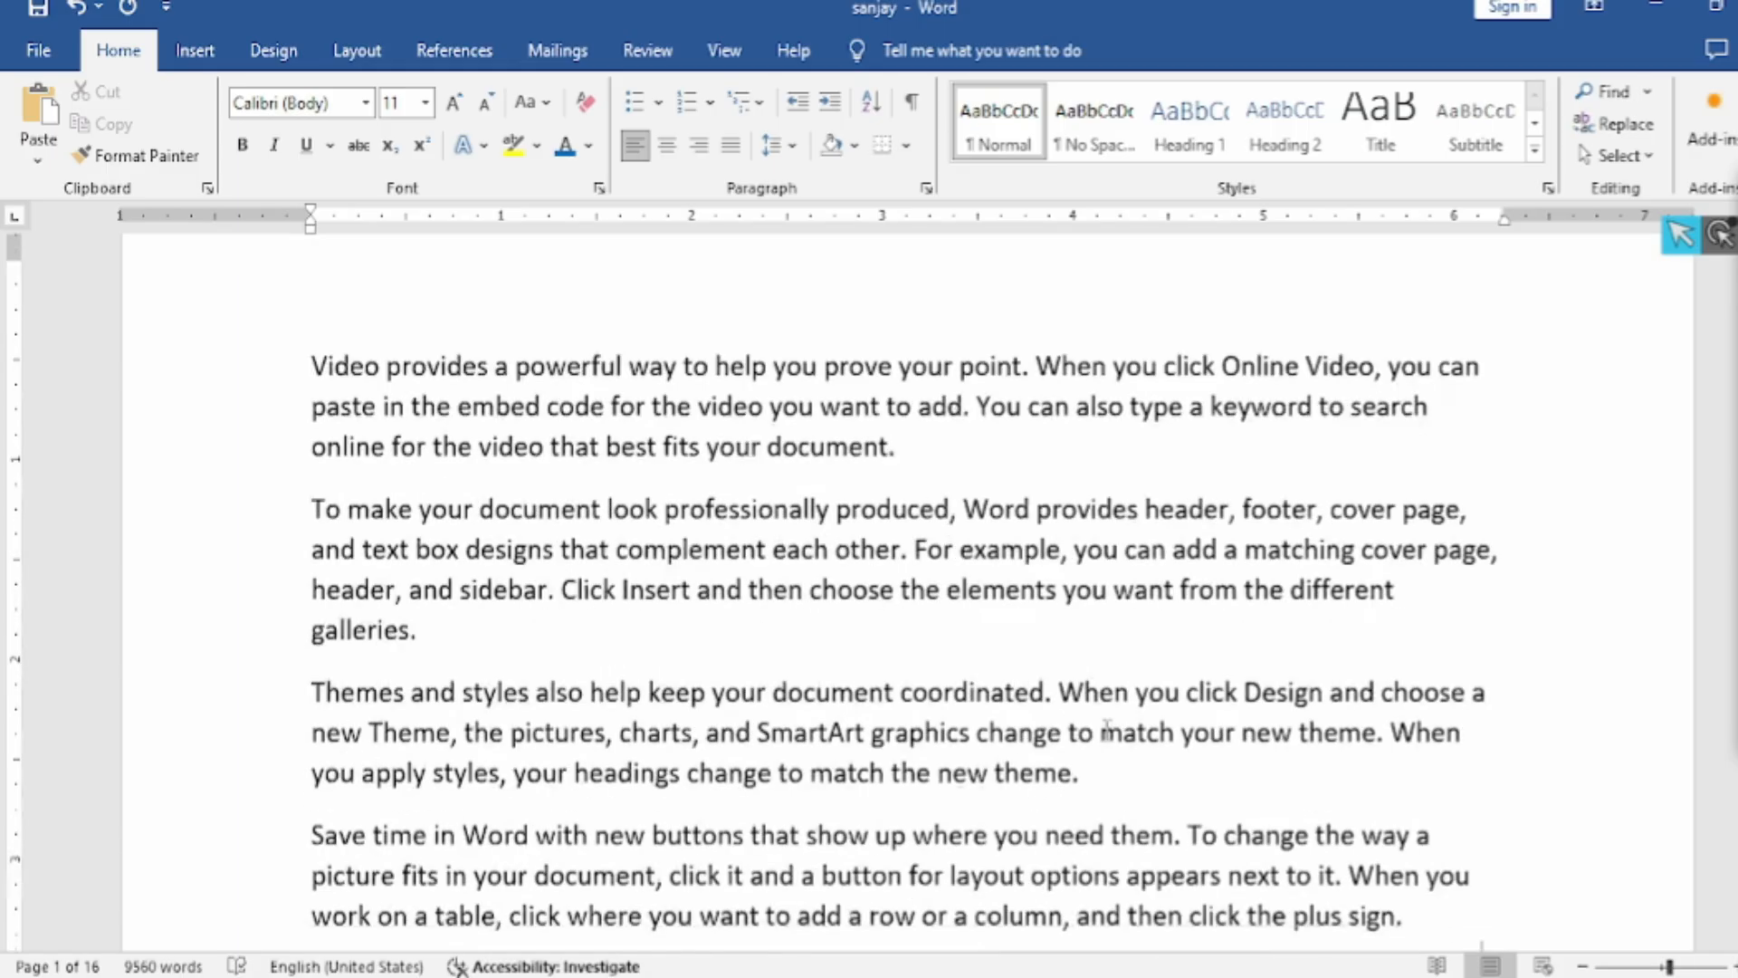
Look through the following pages and move the text cursor down to the fourth page
scroll(1106, 728, "down", 10)
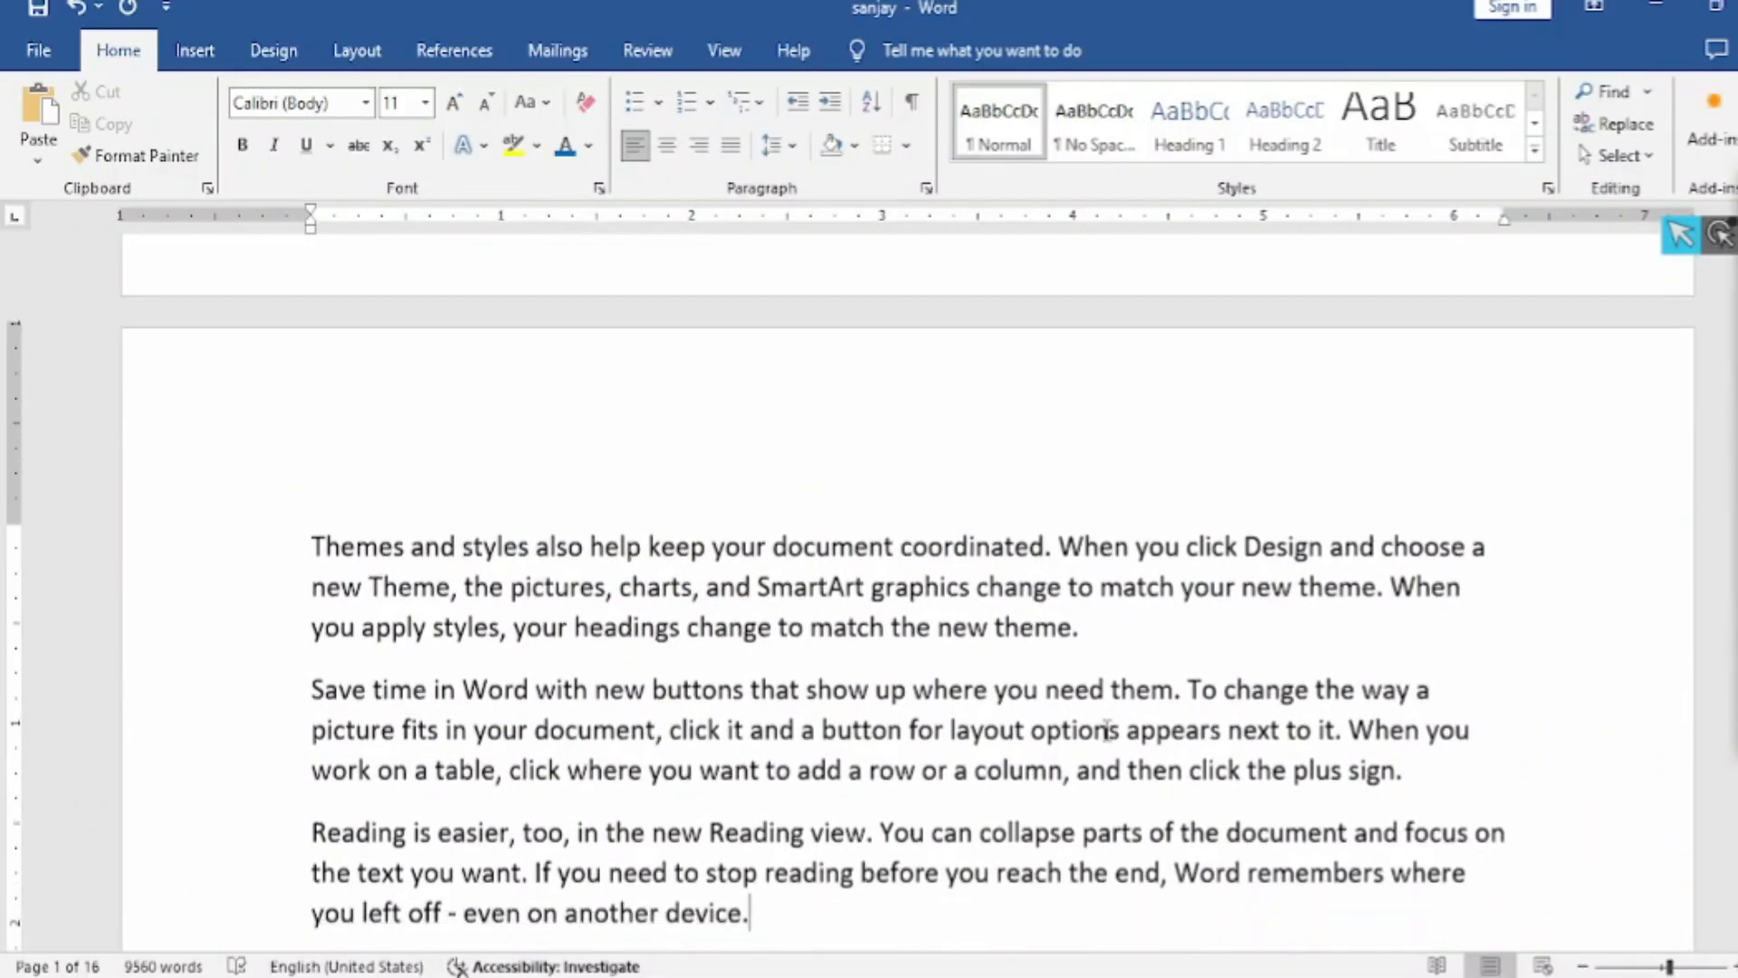
scroll(1106, 728, "up", 2)
scroll(1106, 729, "down", 4)
scroll(1106, 728, "up", 4)
scroll(1106, 729, "down", 1)
scroll(1106, 729, "up", 1)
key("Down")
key("Down")
key("Down")
key("Down")
key("Down")
key("Down")
key("Down")
key("Down")
key("Down")
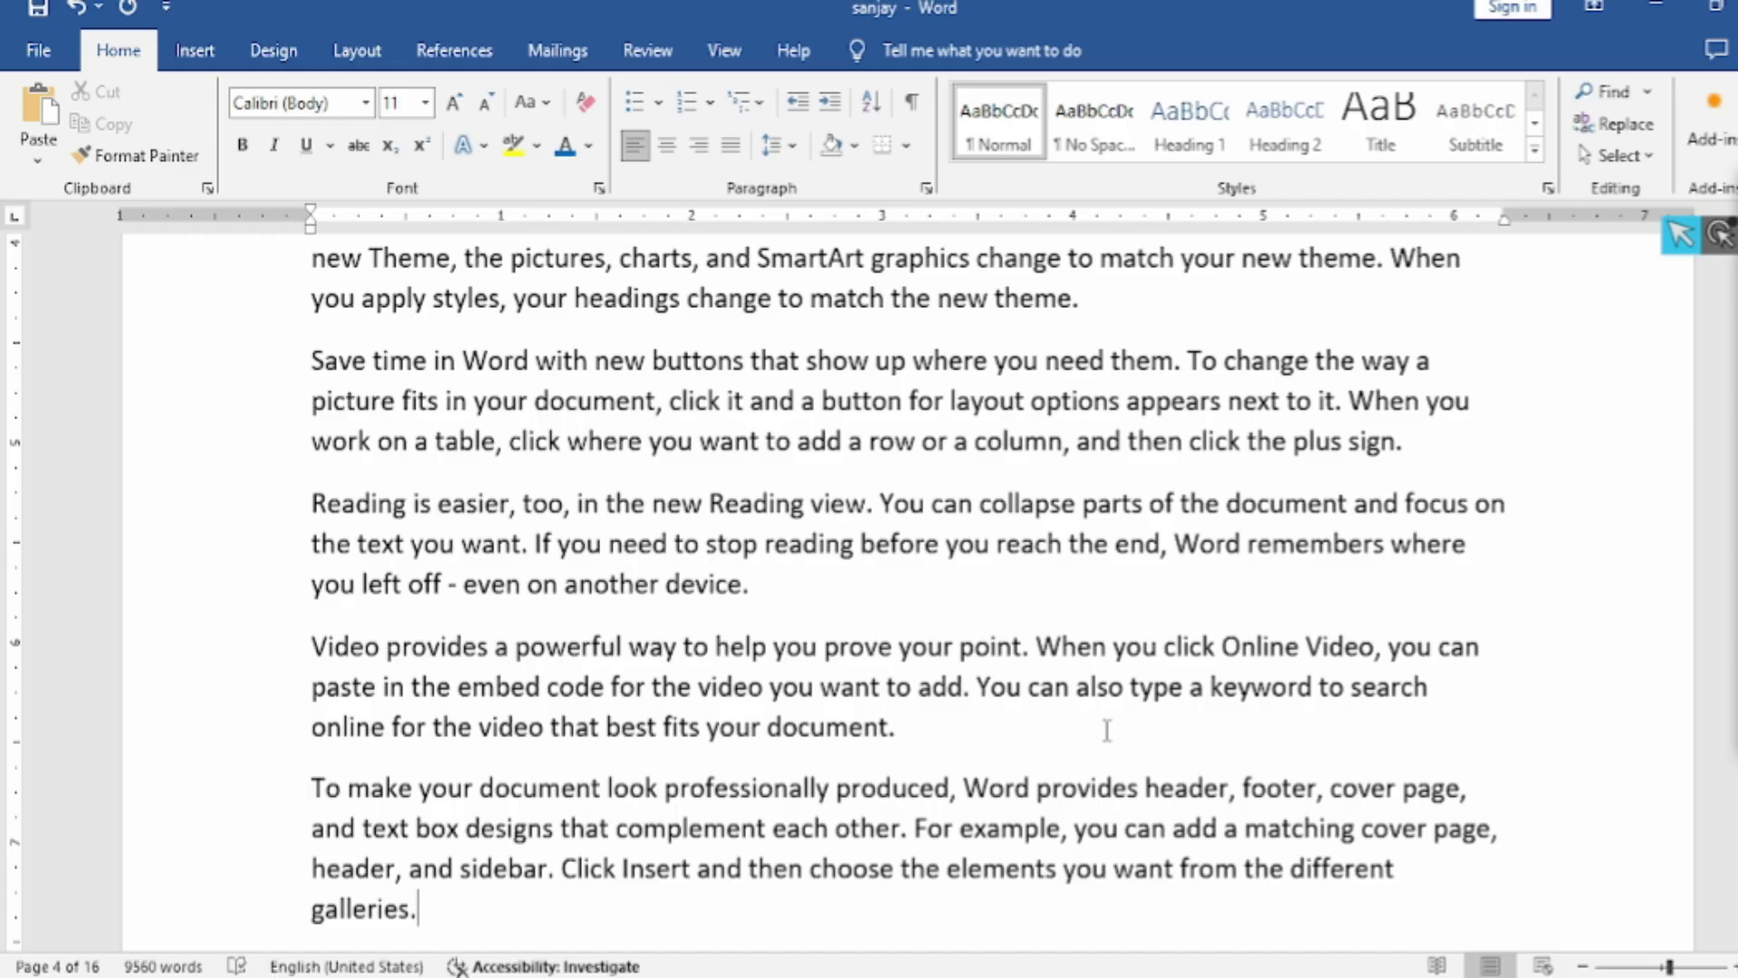
Browse the pages around the fourth page and return to the first line of the document
scroll(1103, 728, "up", 2)
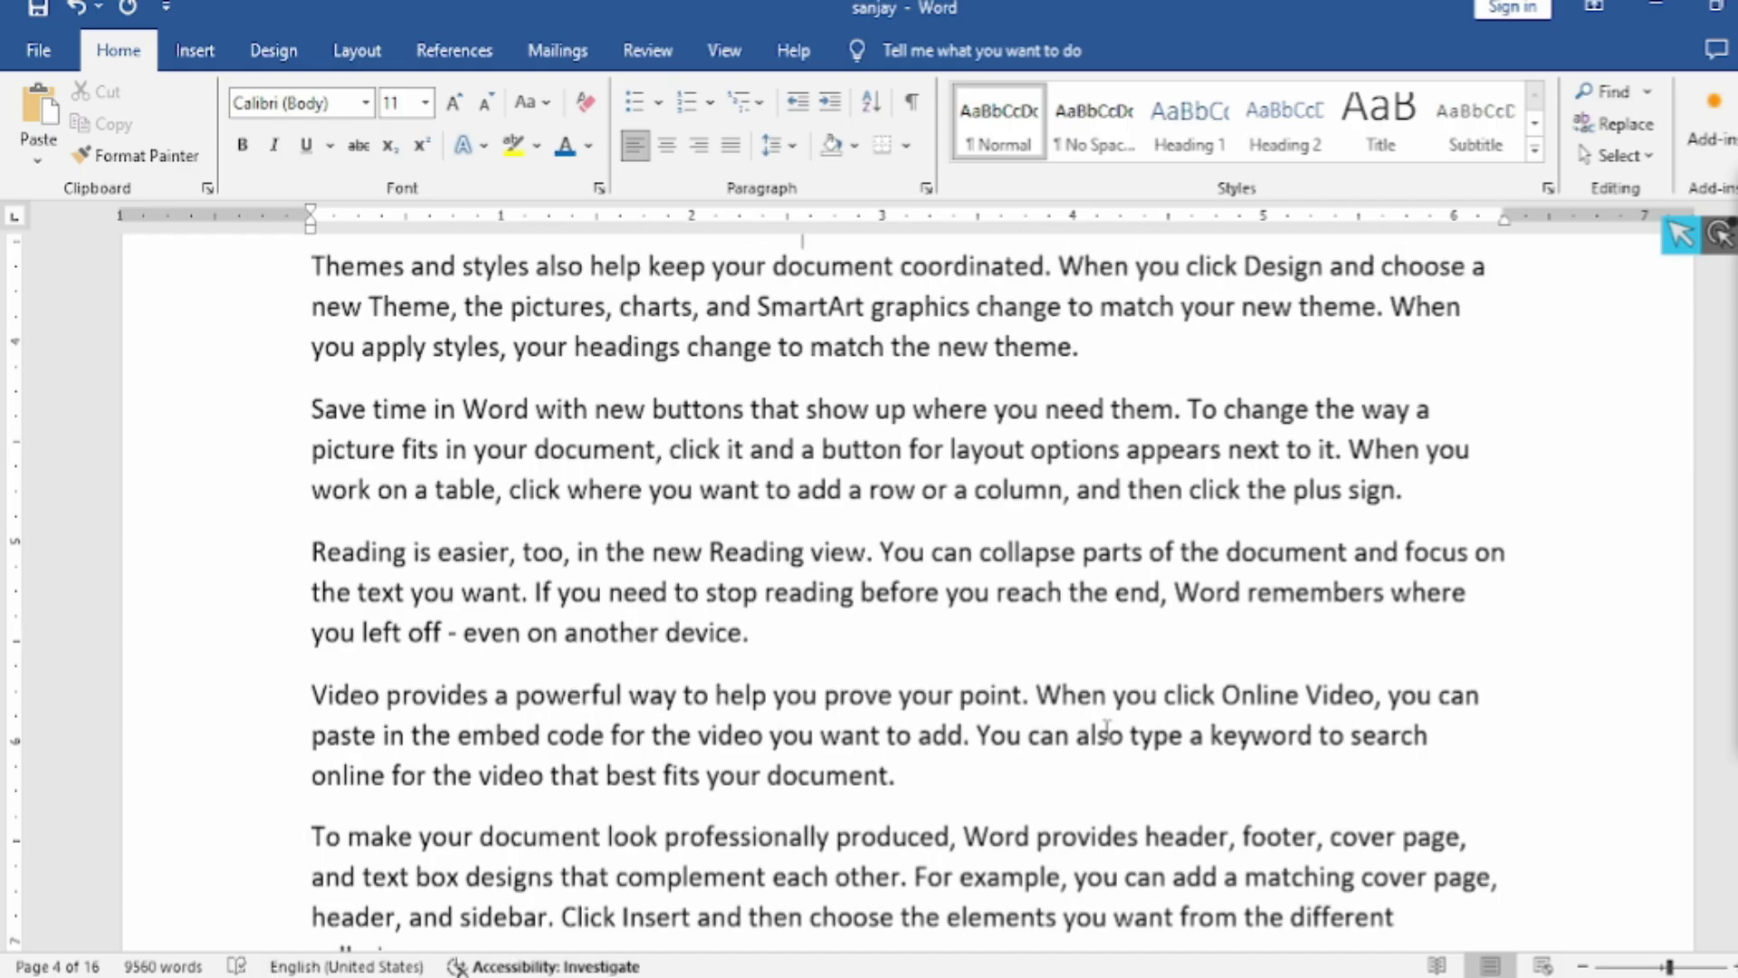
scroll(1102, 728, "down", 4)
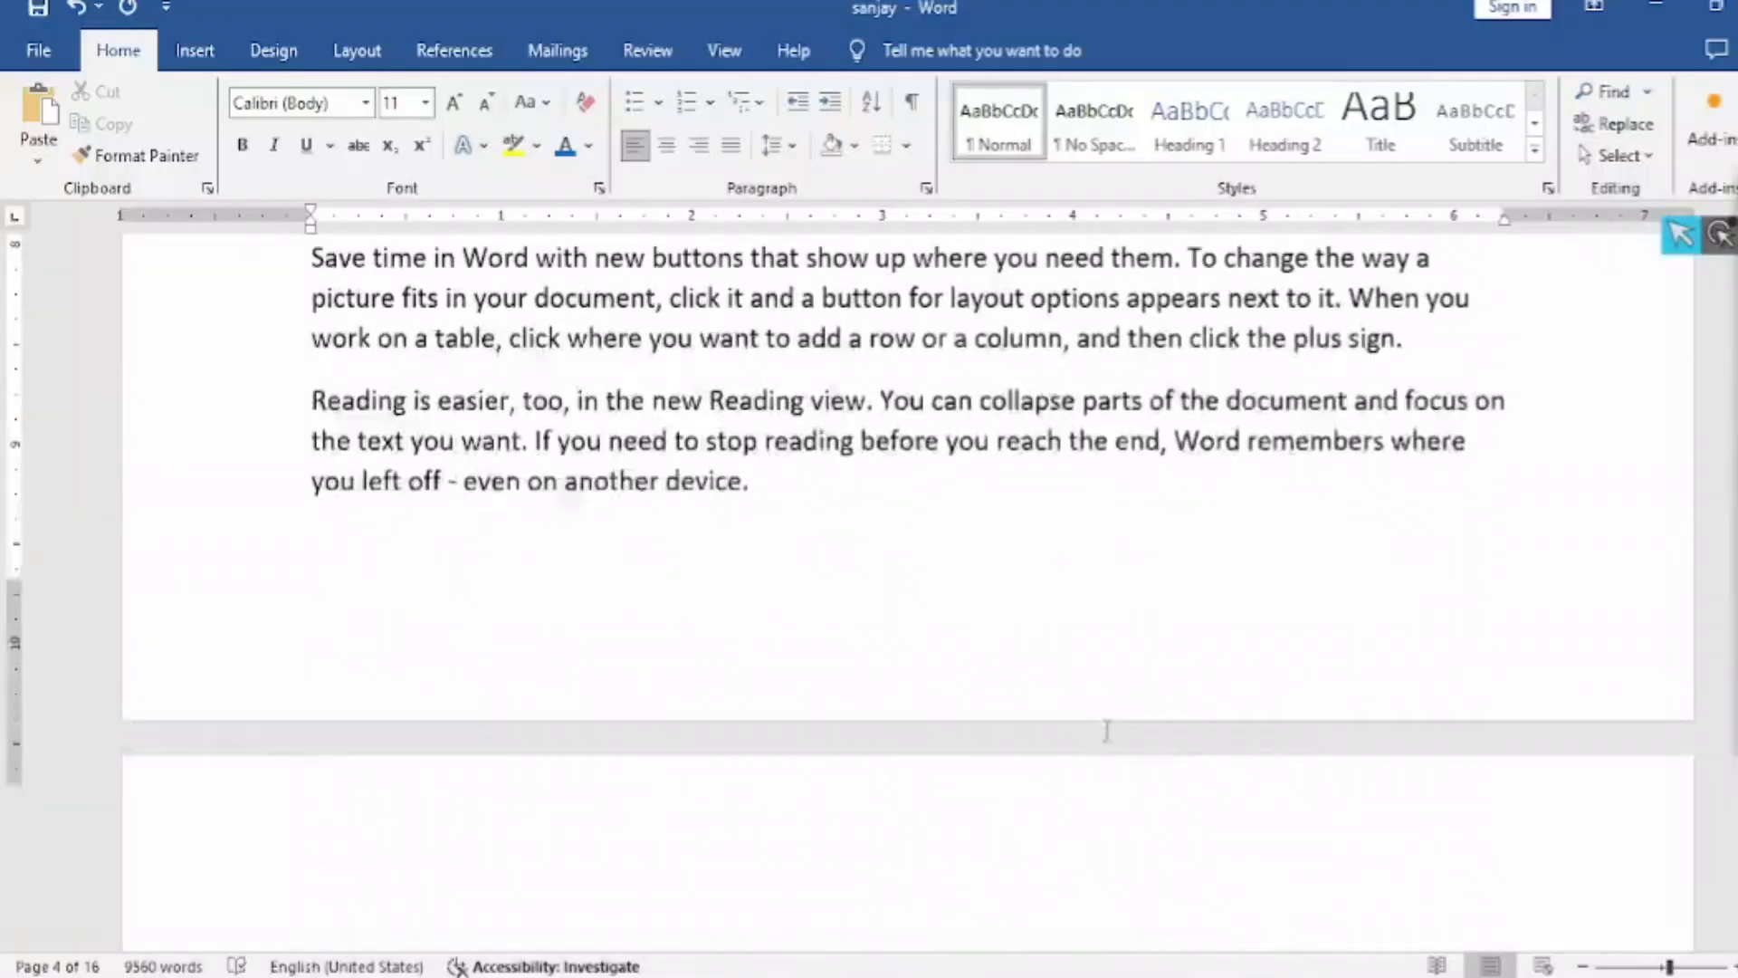
scroll(1106, 729, "down", 3)
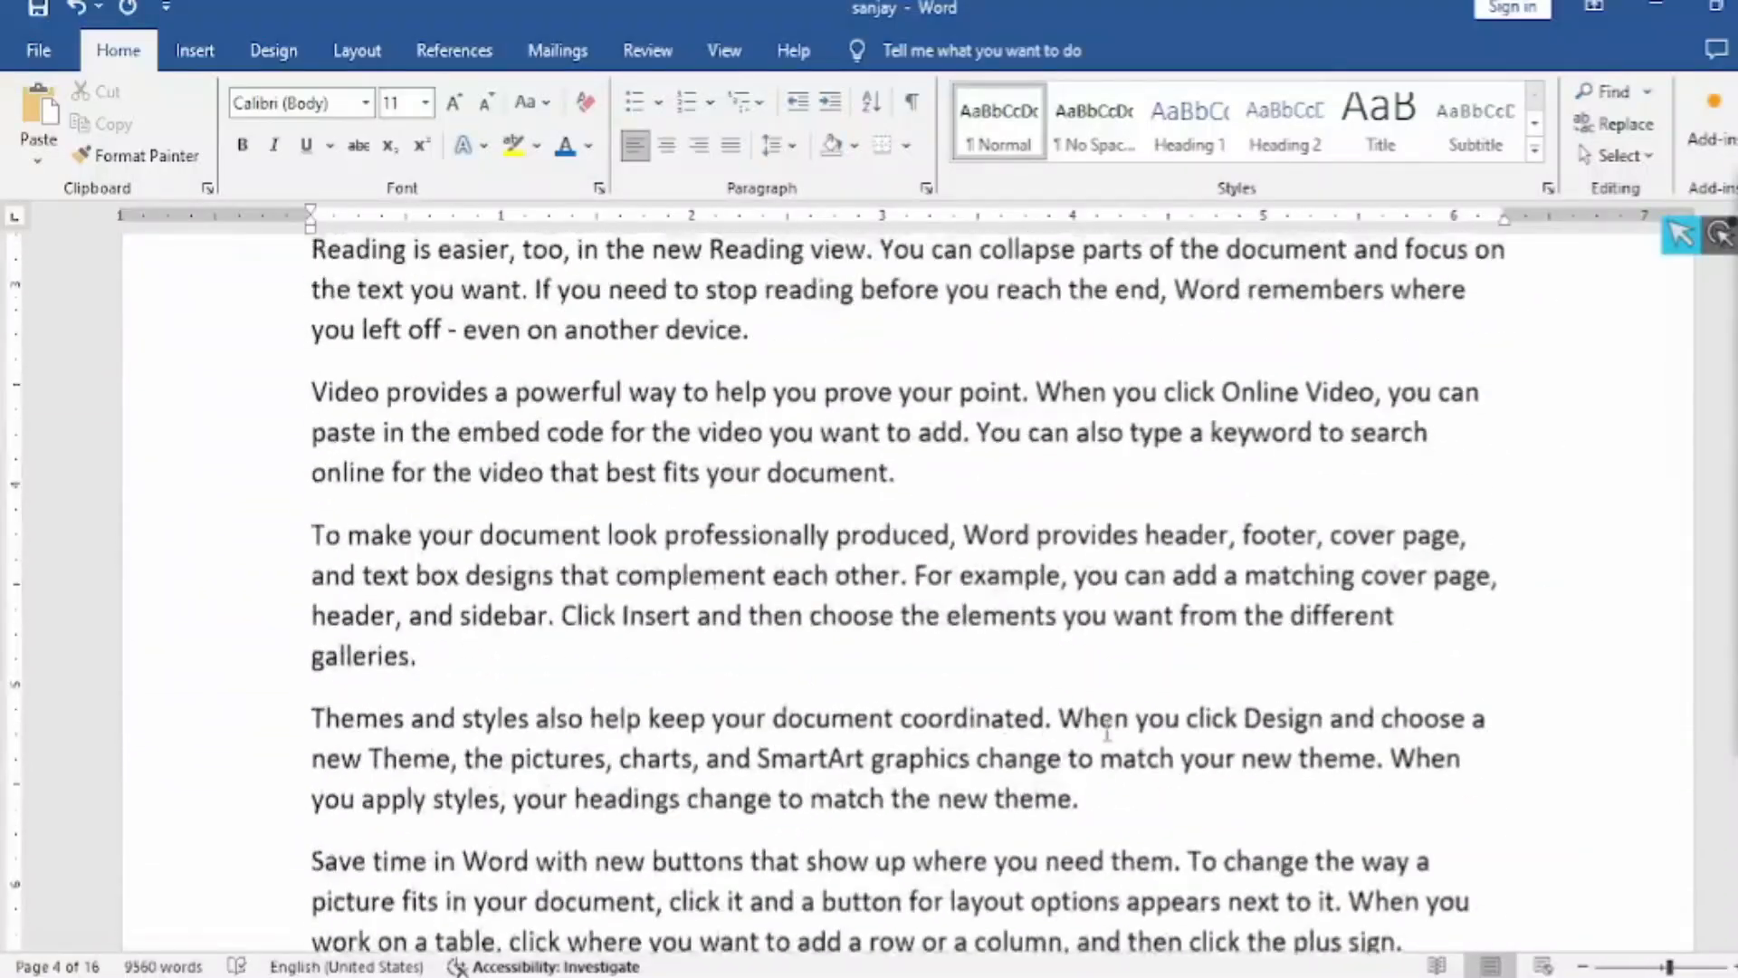
scroll(1106, 729, "up", 1)
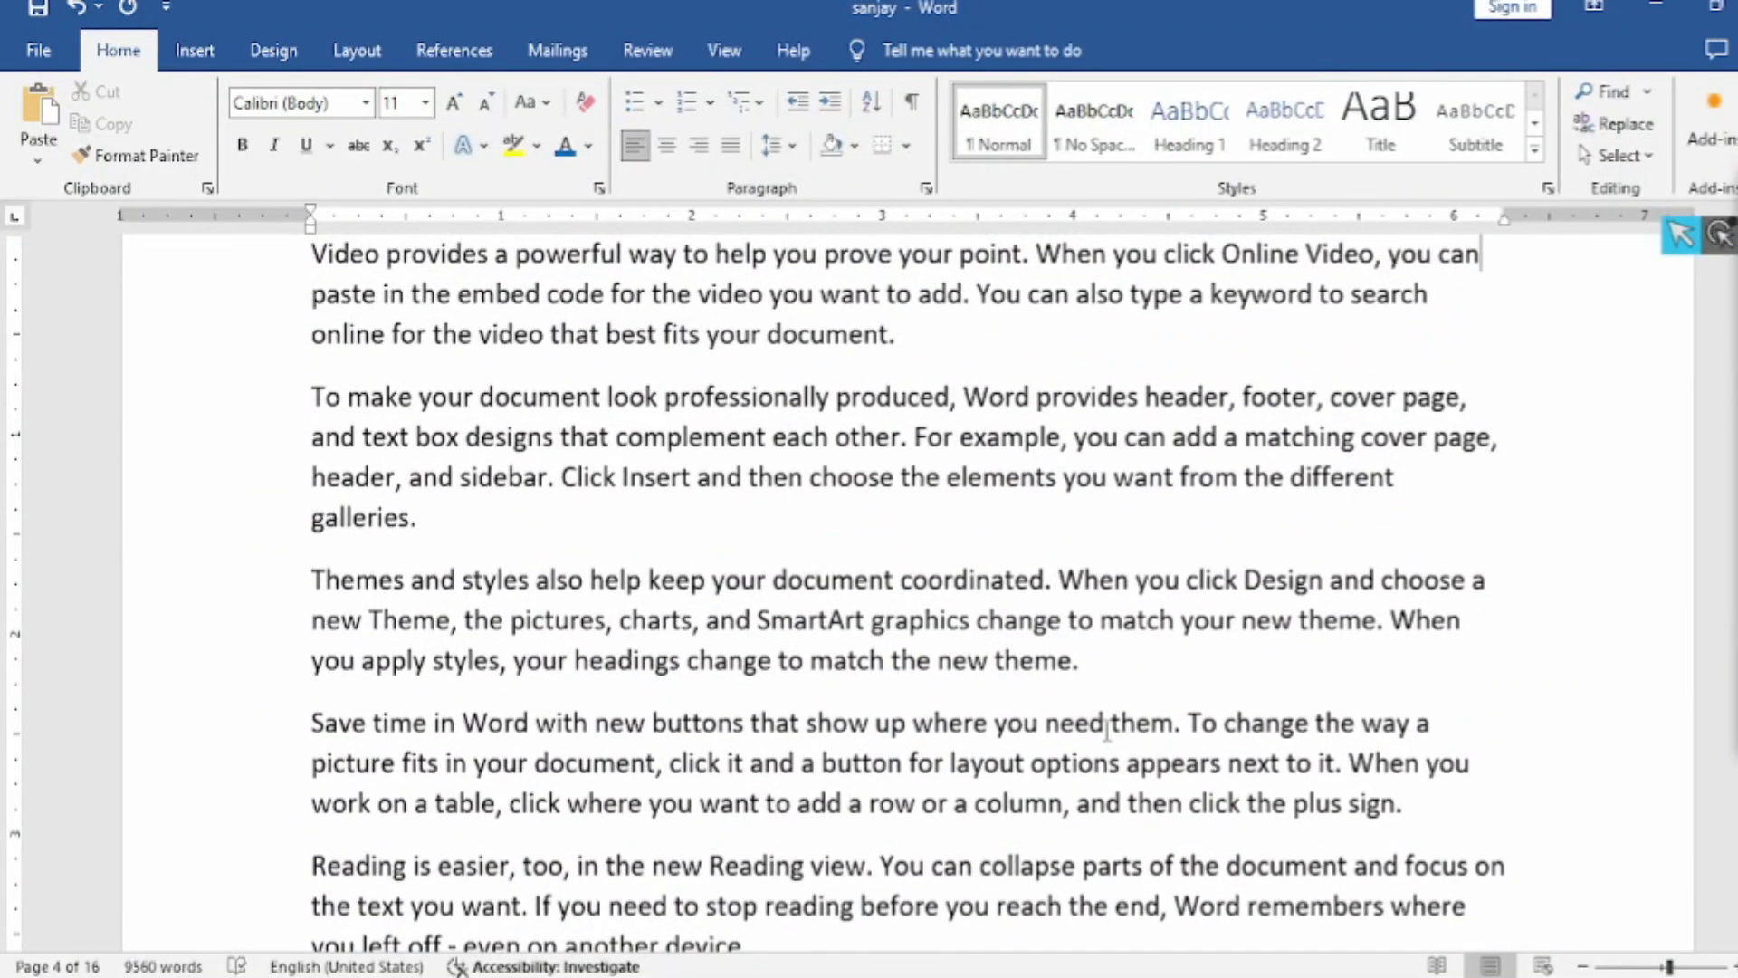
scroll(1106, 728, "up", 3)
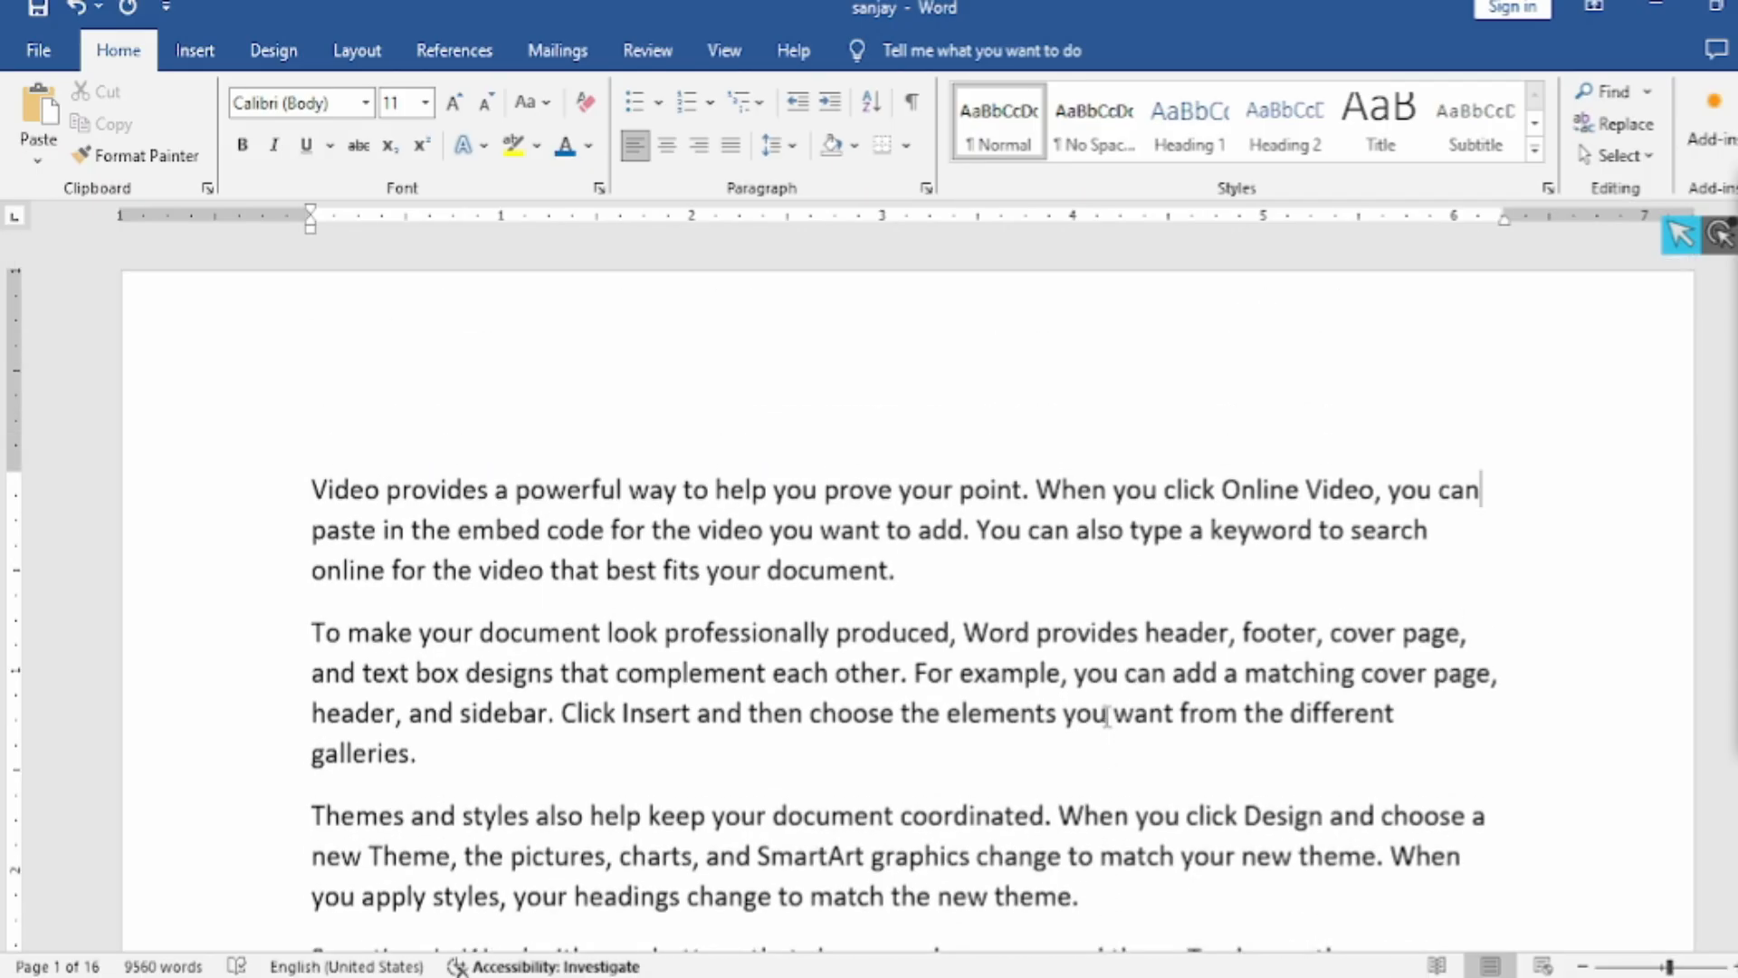
Move the text cursor through the first pages and bring it back to the beginning of the document
key("Home")
key("Left")
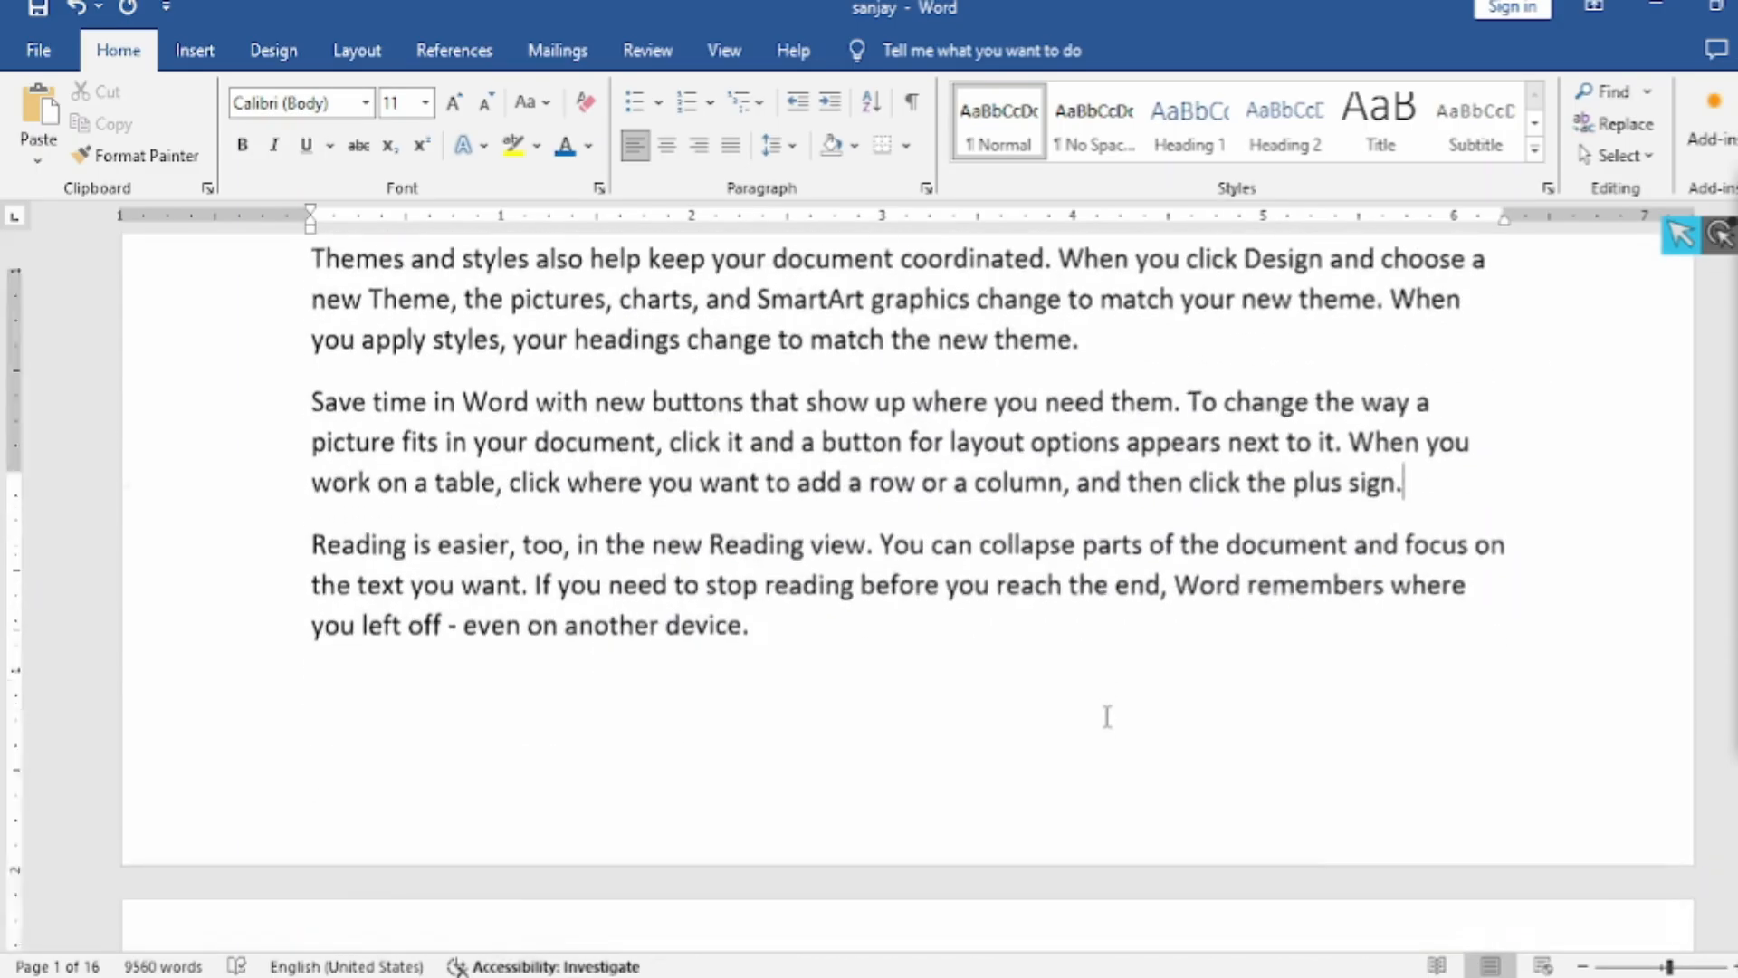
key("Right")
key("End")
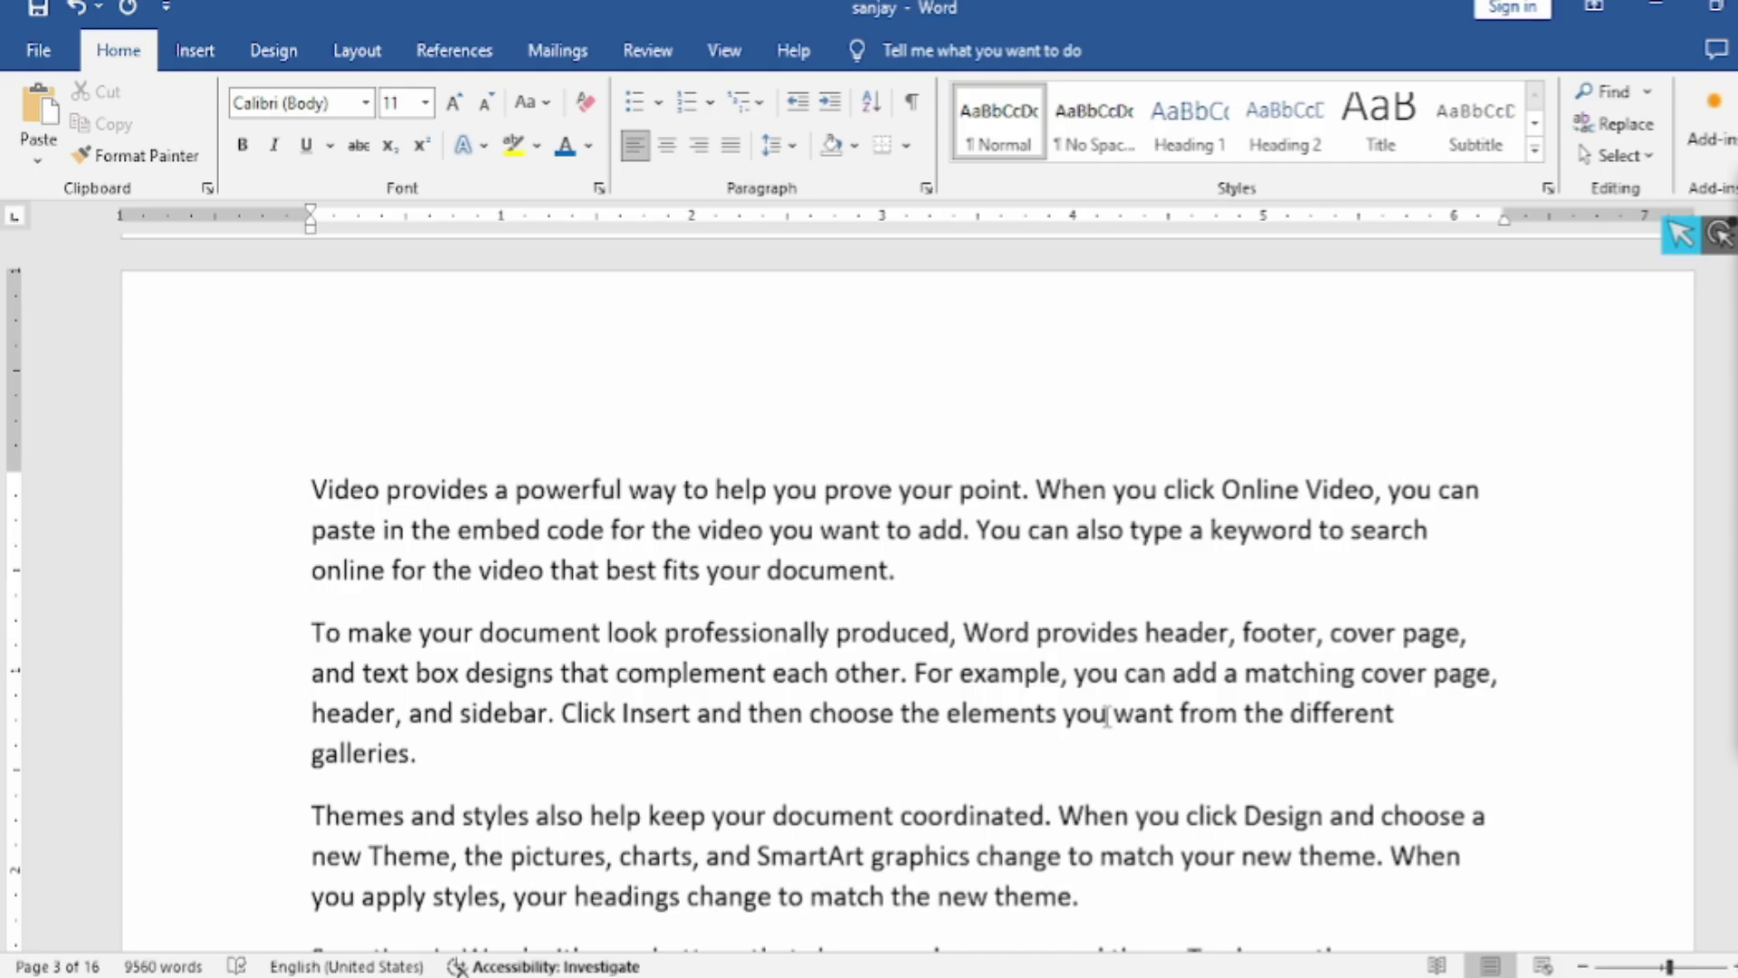
key("Page_Down")
scroll(1106, 716, "down", 1)
key("ctrl+Return")
scroll(1106, 716, "up", 1)
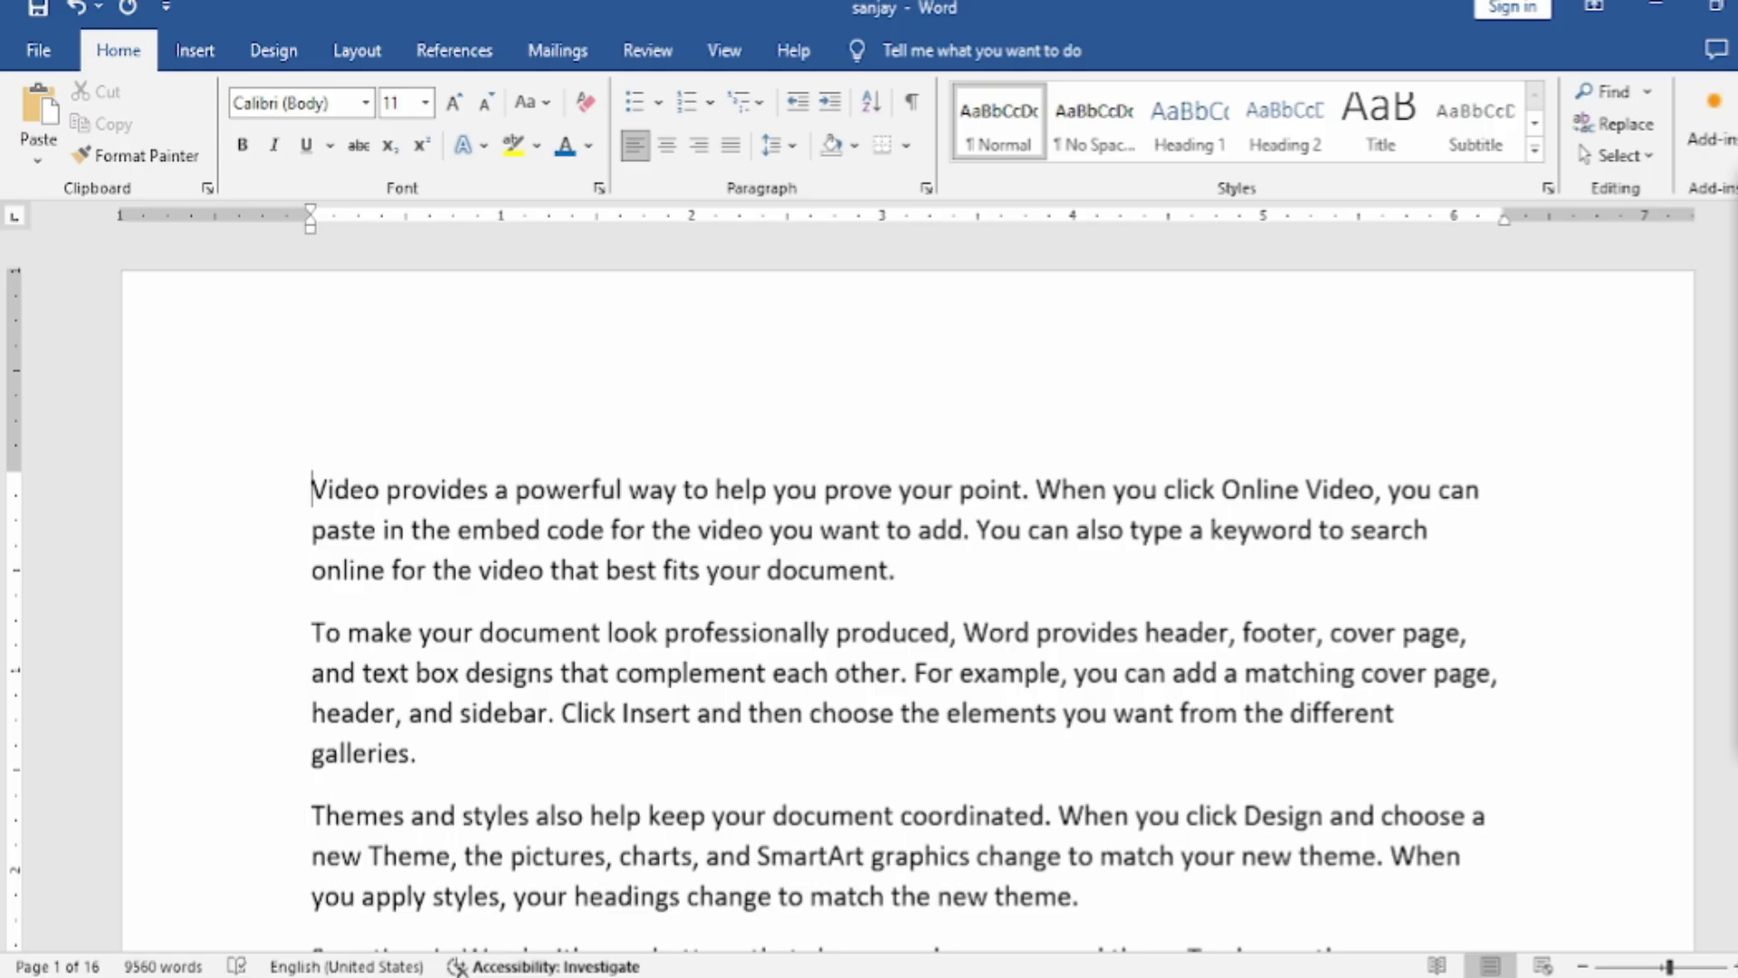
Place the text cursor just before the word "matching" in the "To make your document look" paragraph on the fifth page
scroll(1561, 491, "down", 15)
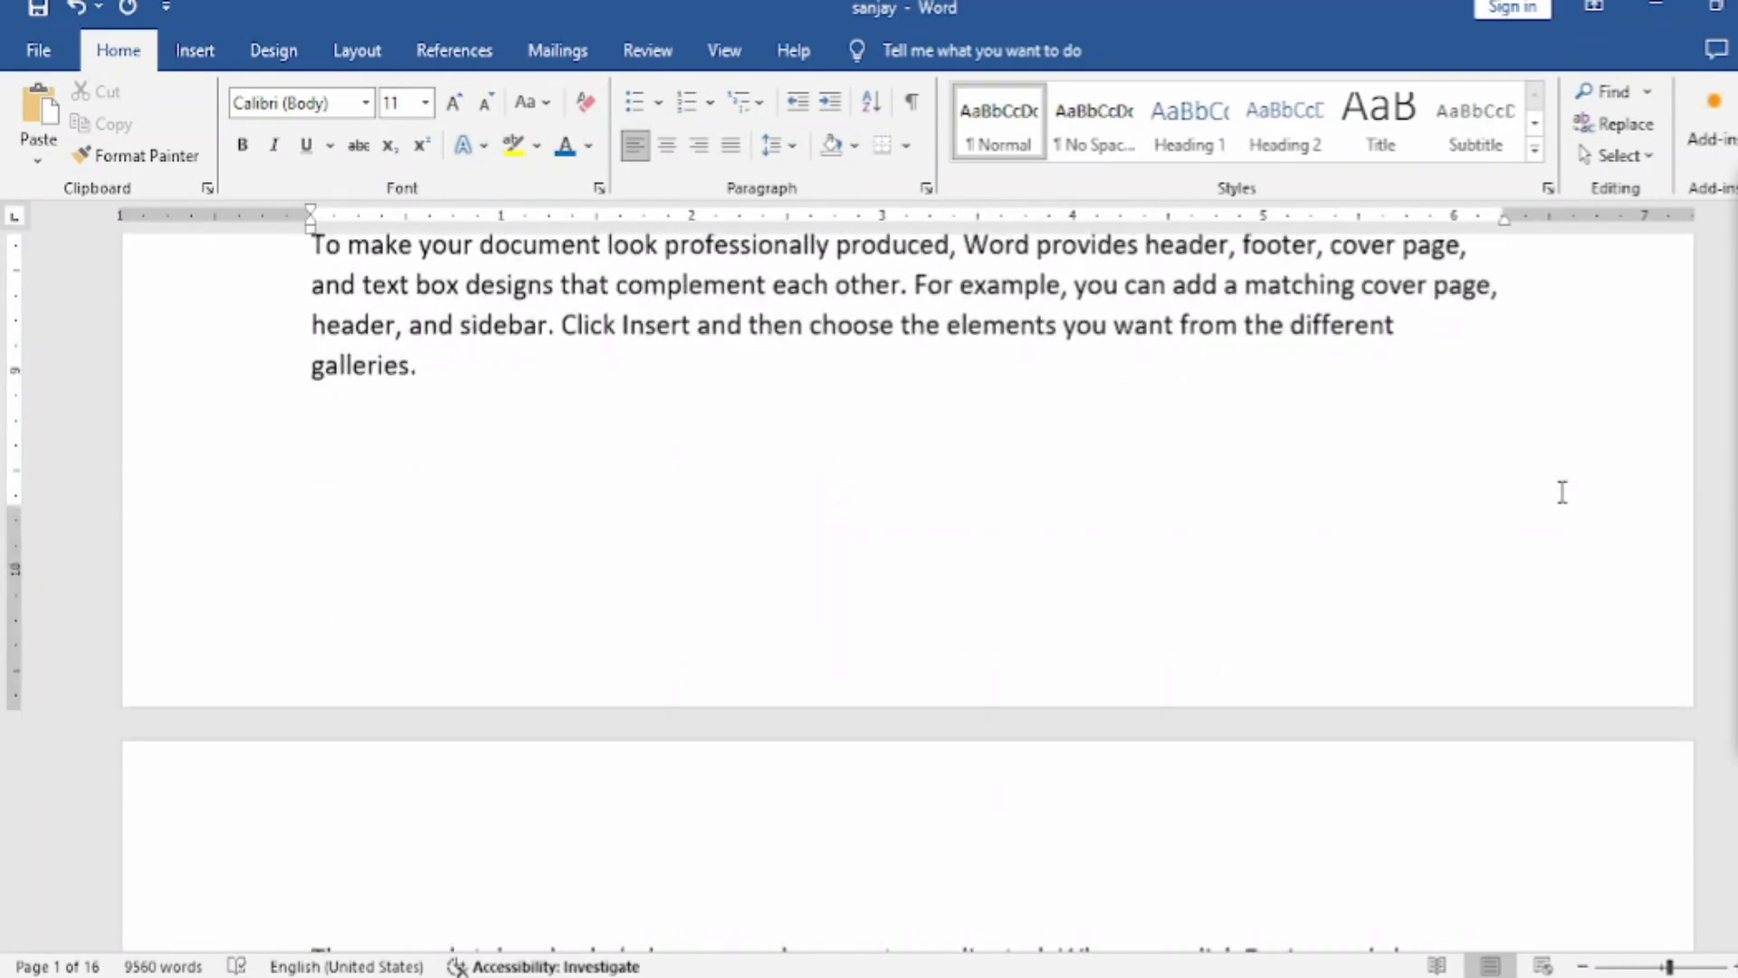
scroll(1561, 491, "down", 15)
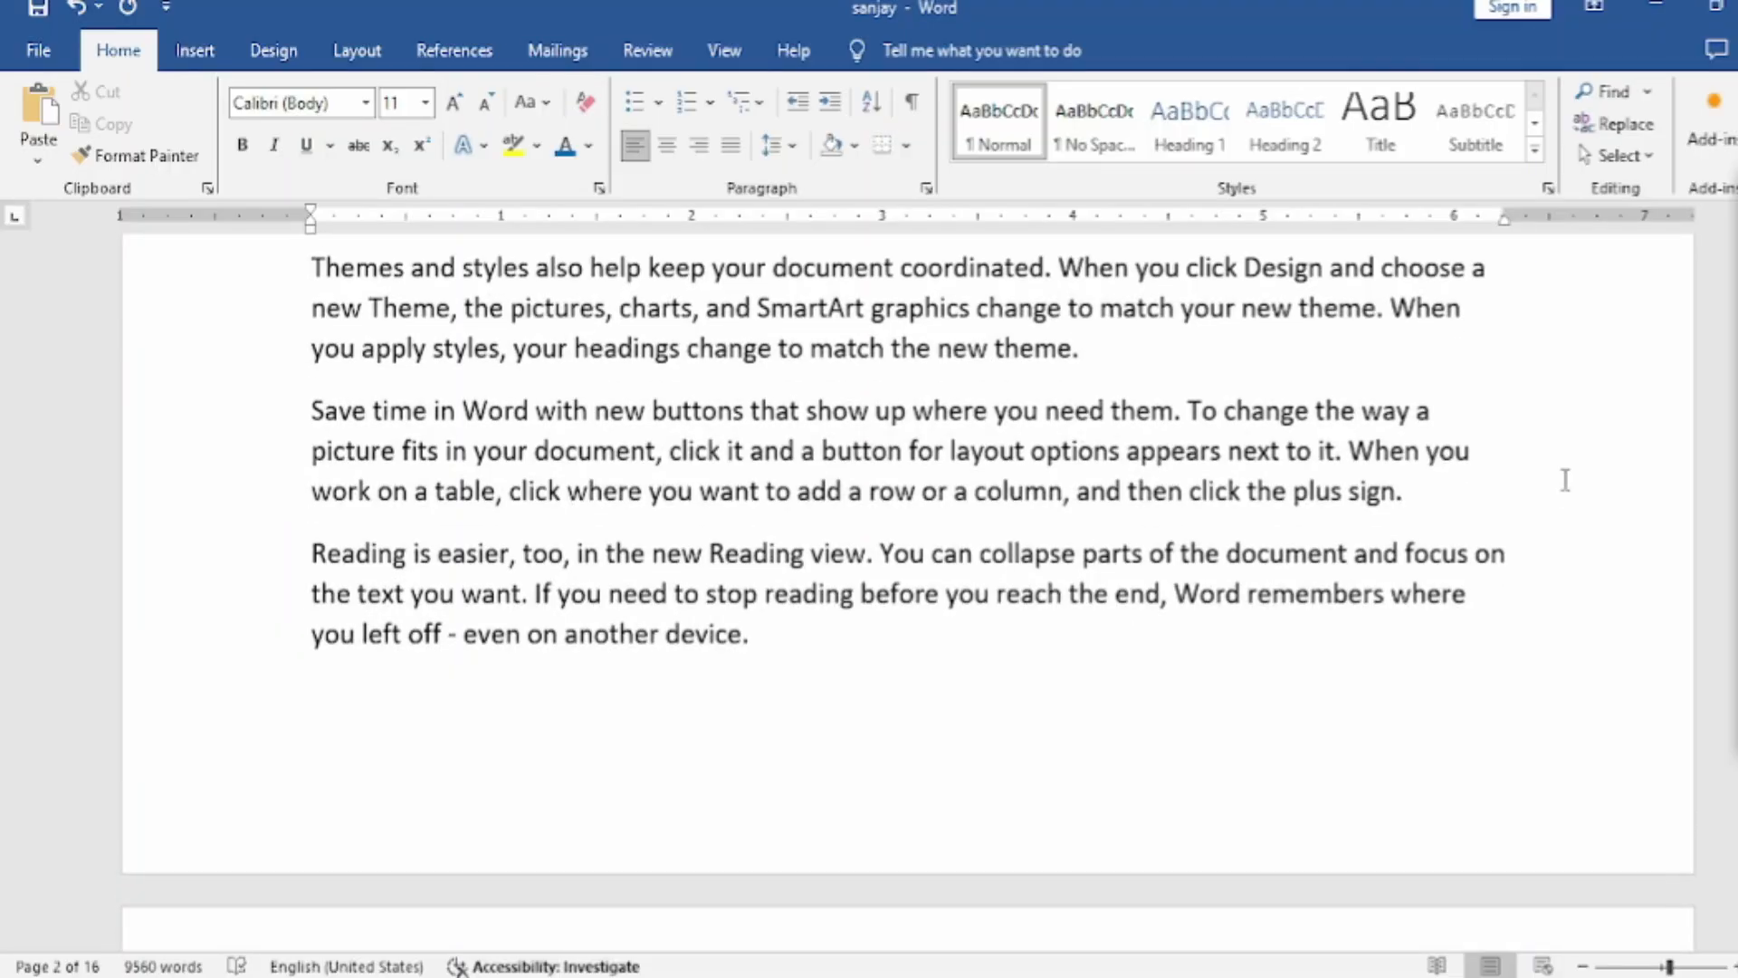
scroll(1565, 480, "down", 8)
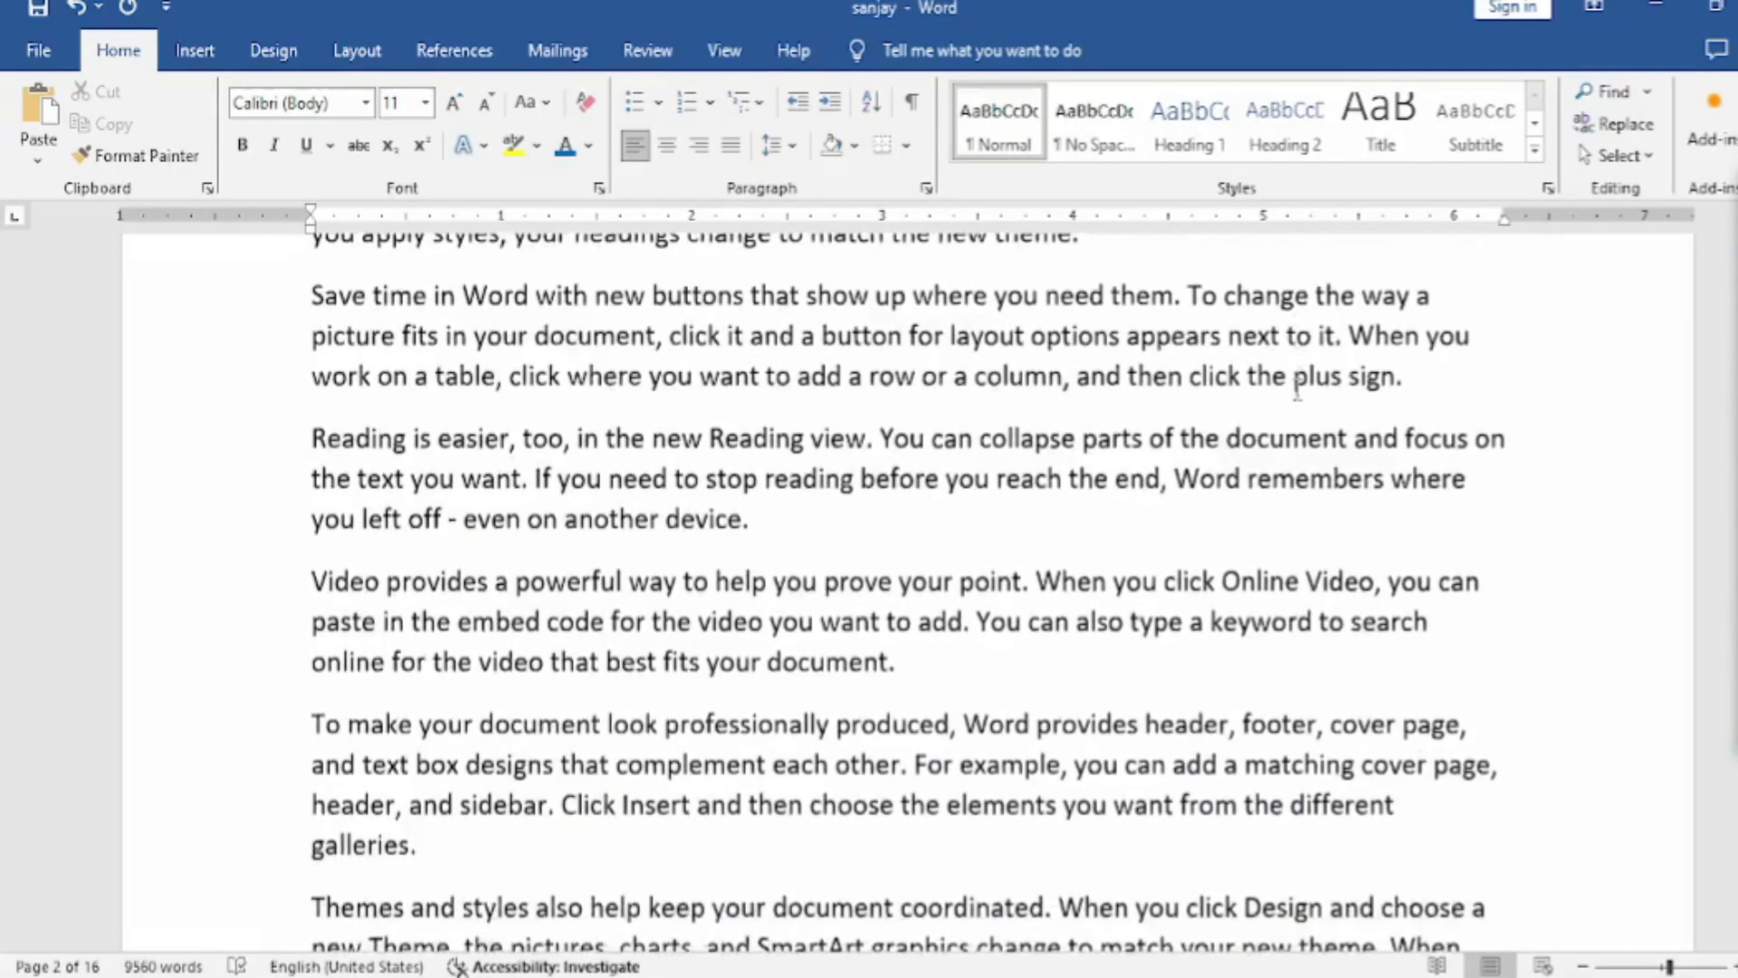
scroll(1300, 385, "down", 15)
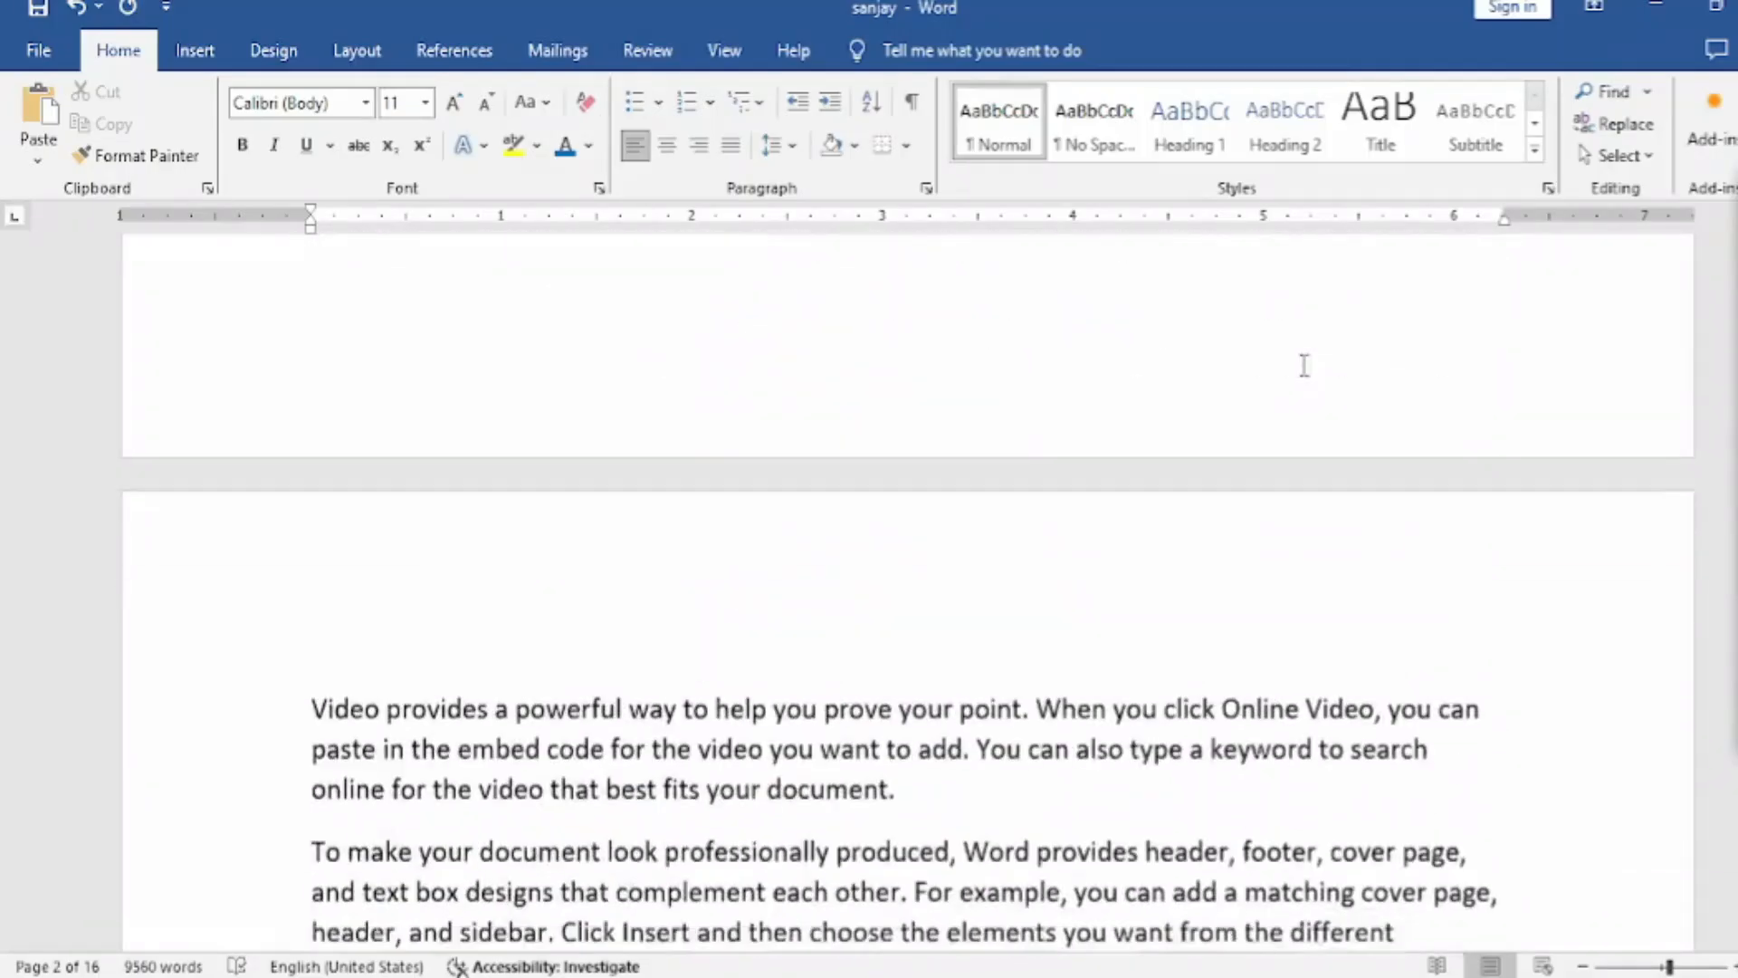
scroll(1322, 375, "down", 3)
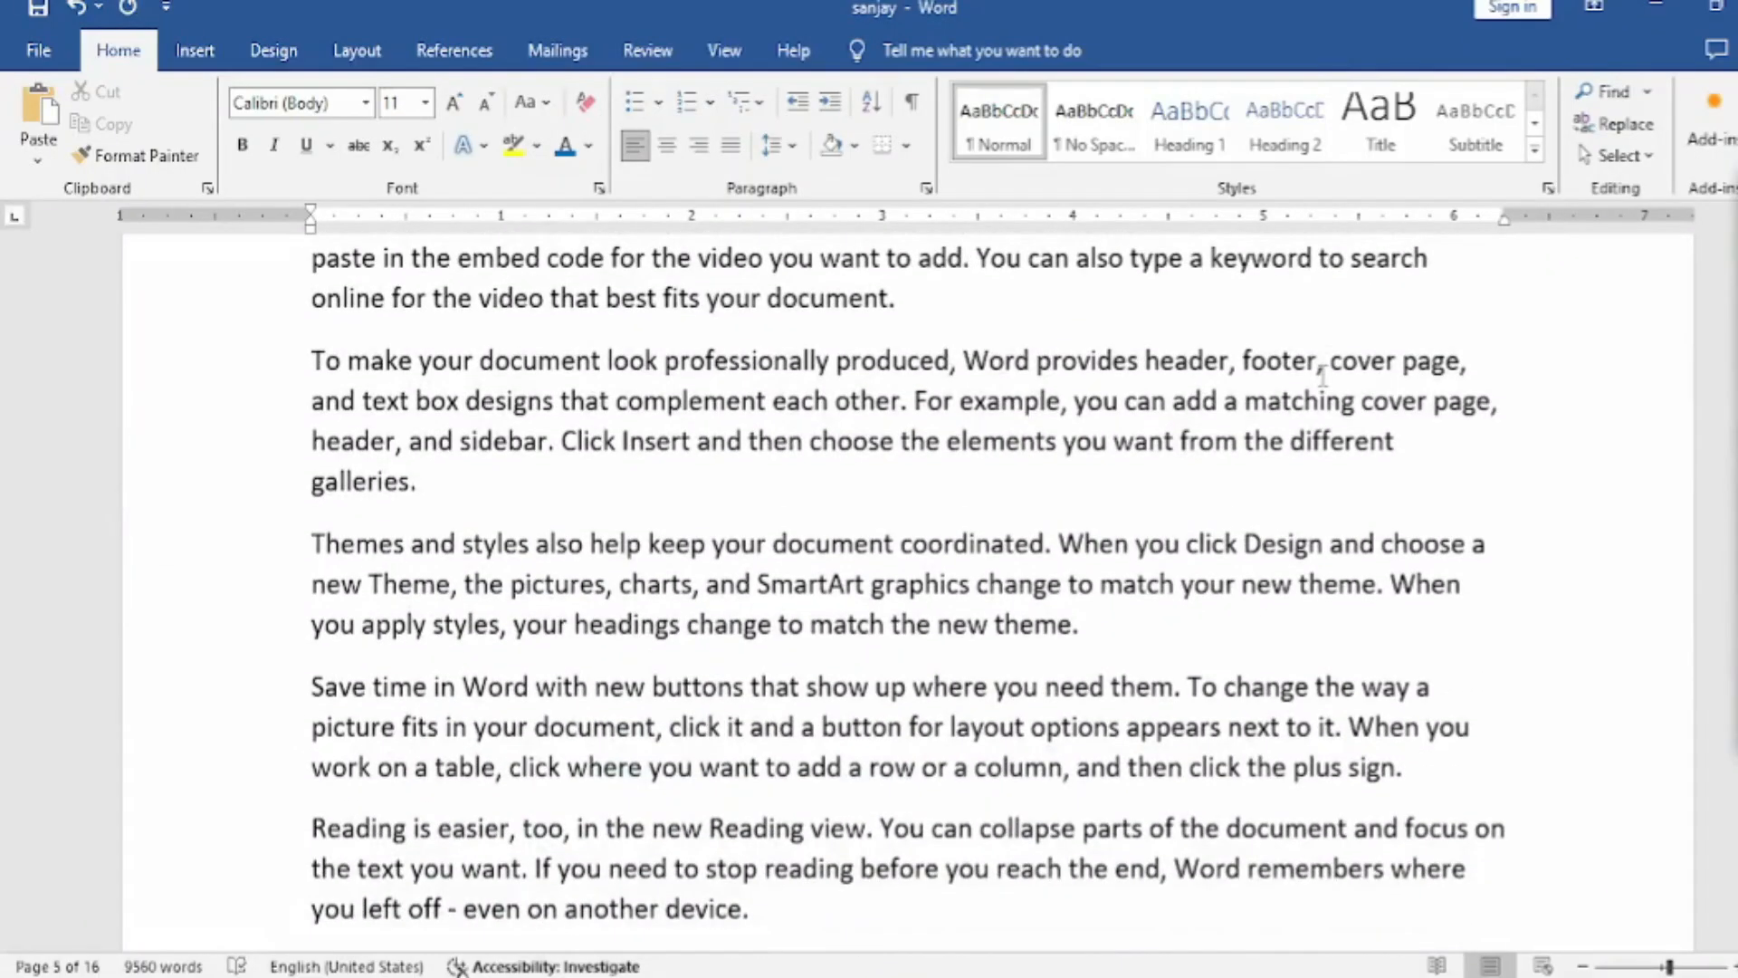
left_click(1251, 390)
mouse_move(1717, 449)
left_click(1518, 457)
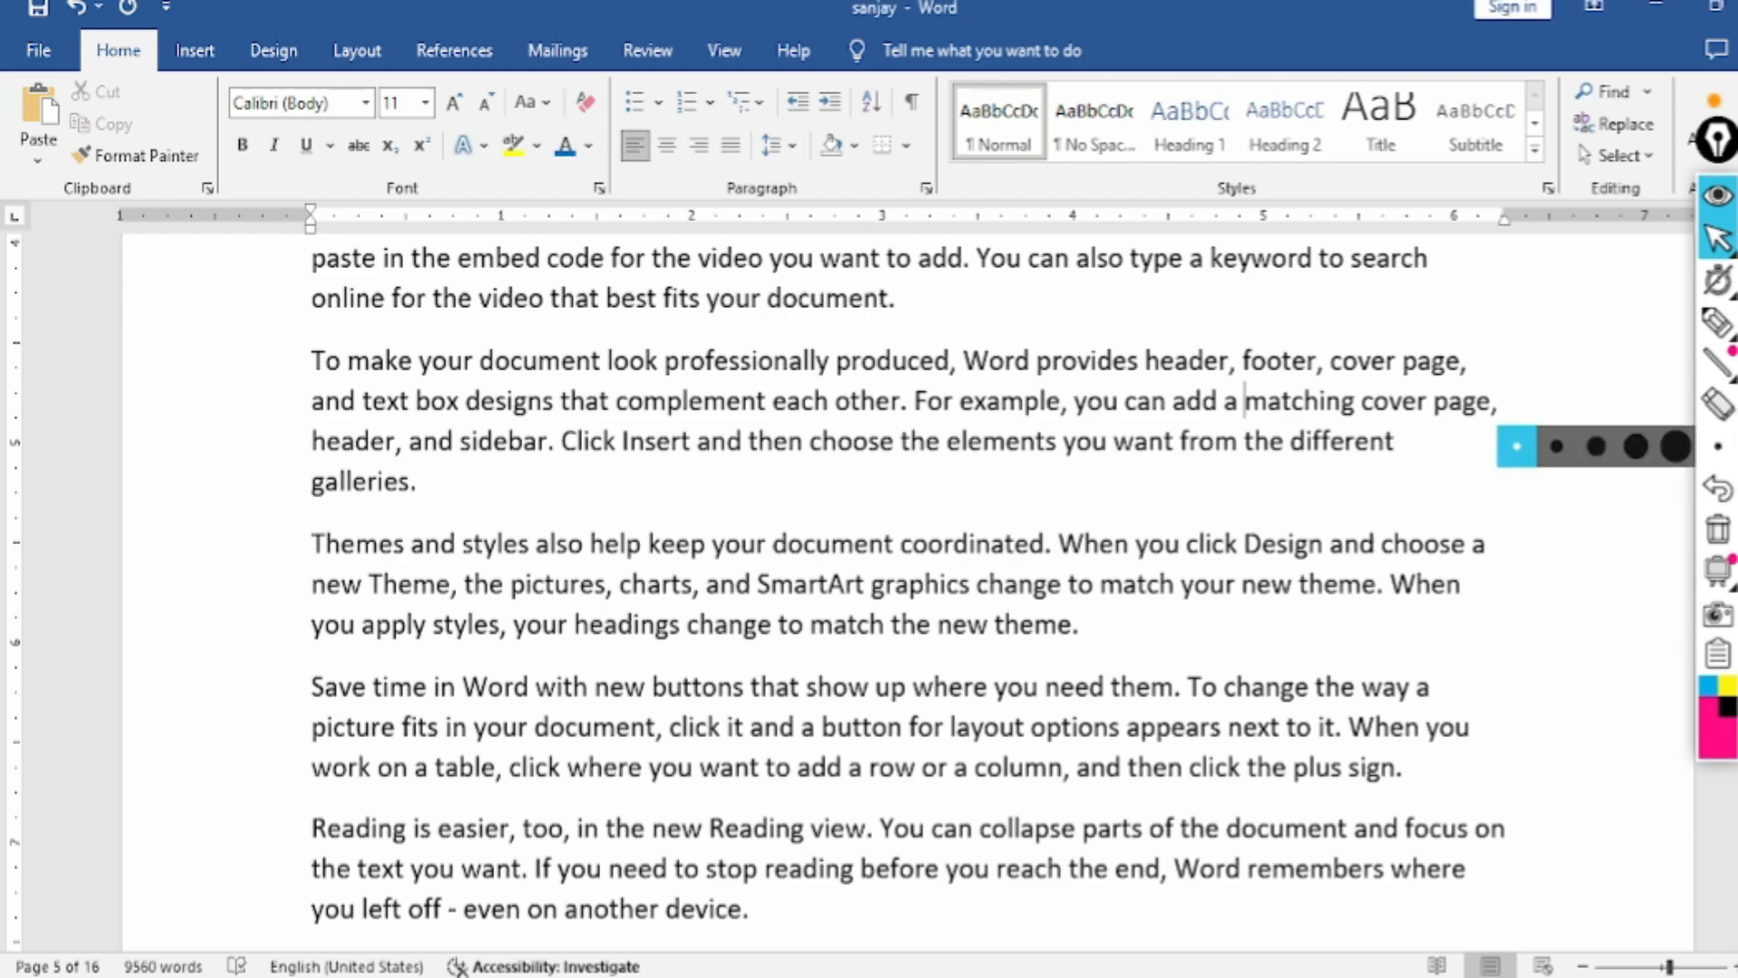
mouse_move(1737, 450)
left_mouse_down()
mouse_move(1737, 820)
mouse_move(1737, 273)
mouse_move(1737, 699)
mouse_move(1736, 461)
left_mouse_up()
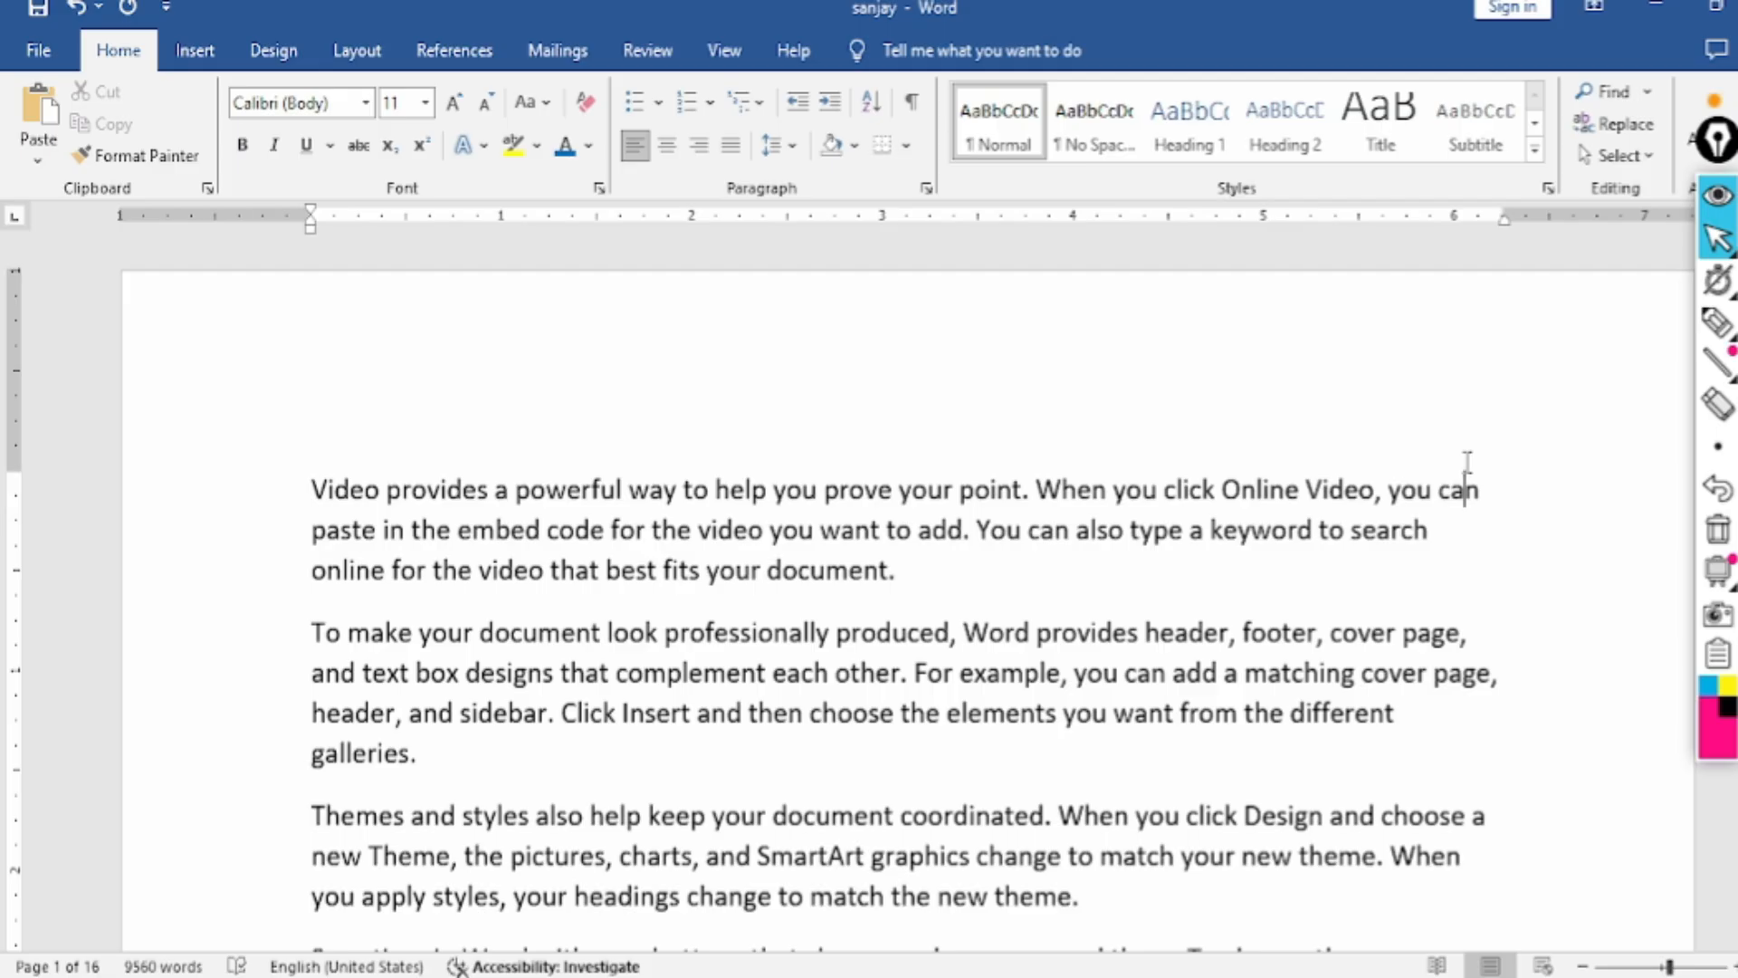
Jump to page 9 of the document with the Go To command and close the dialog
key("ctrl+g")
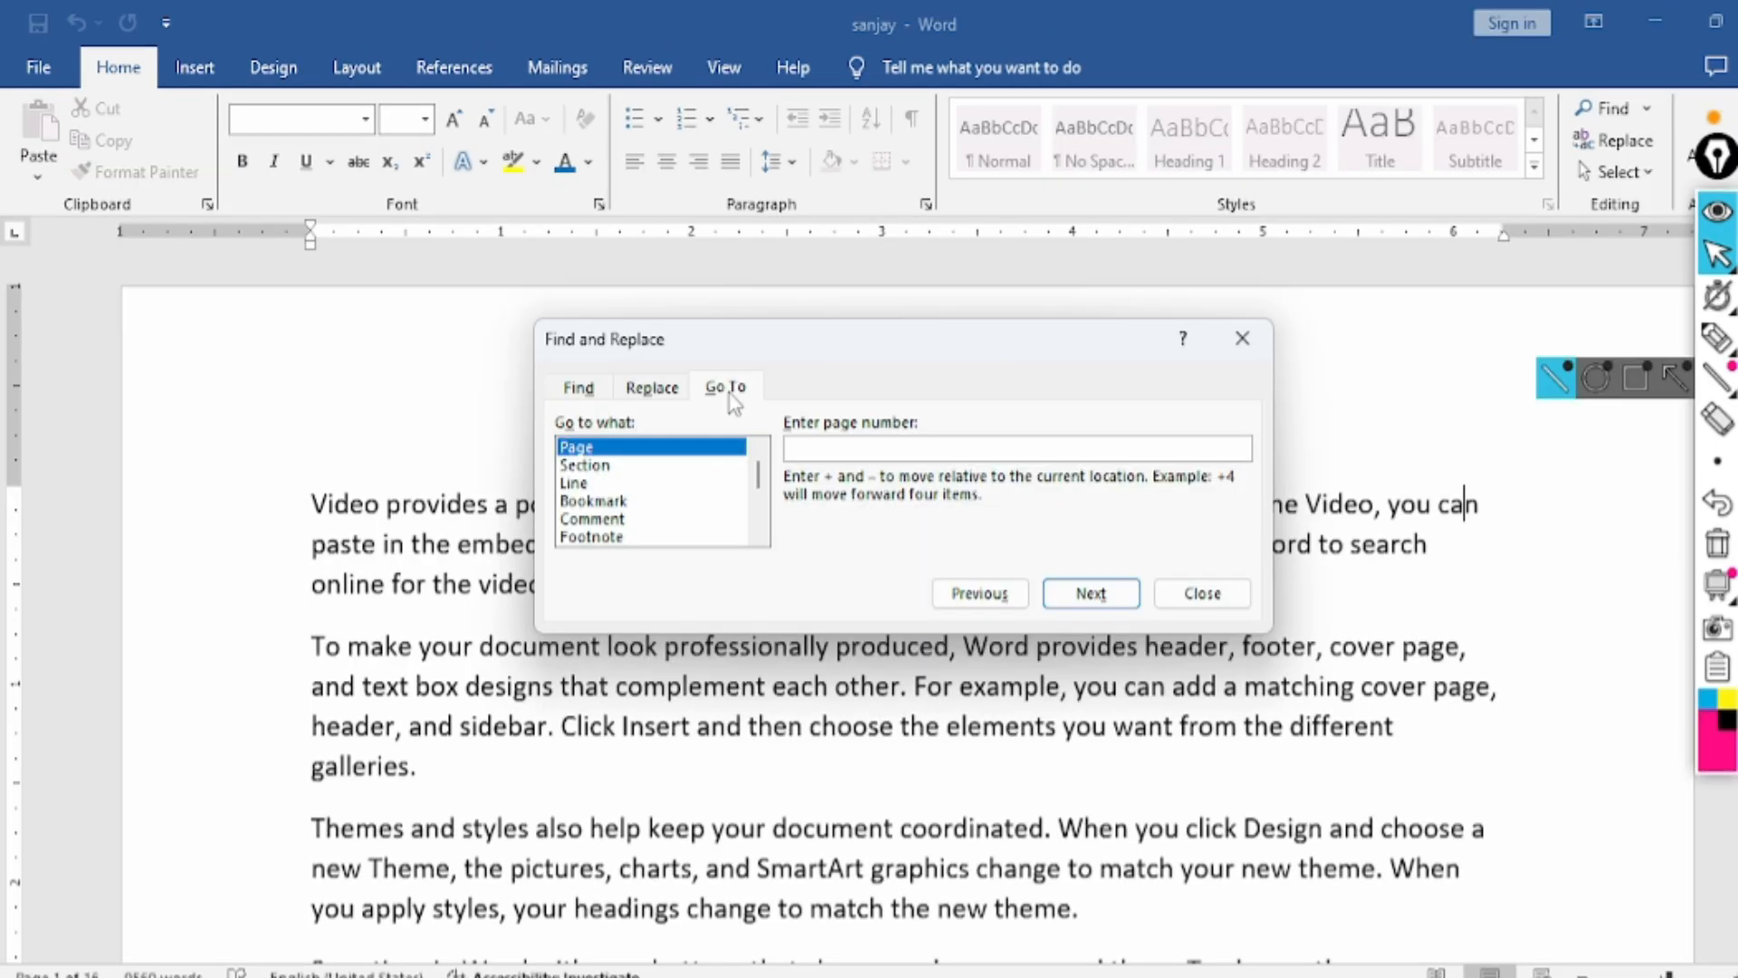
left_click(602, 465)
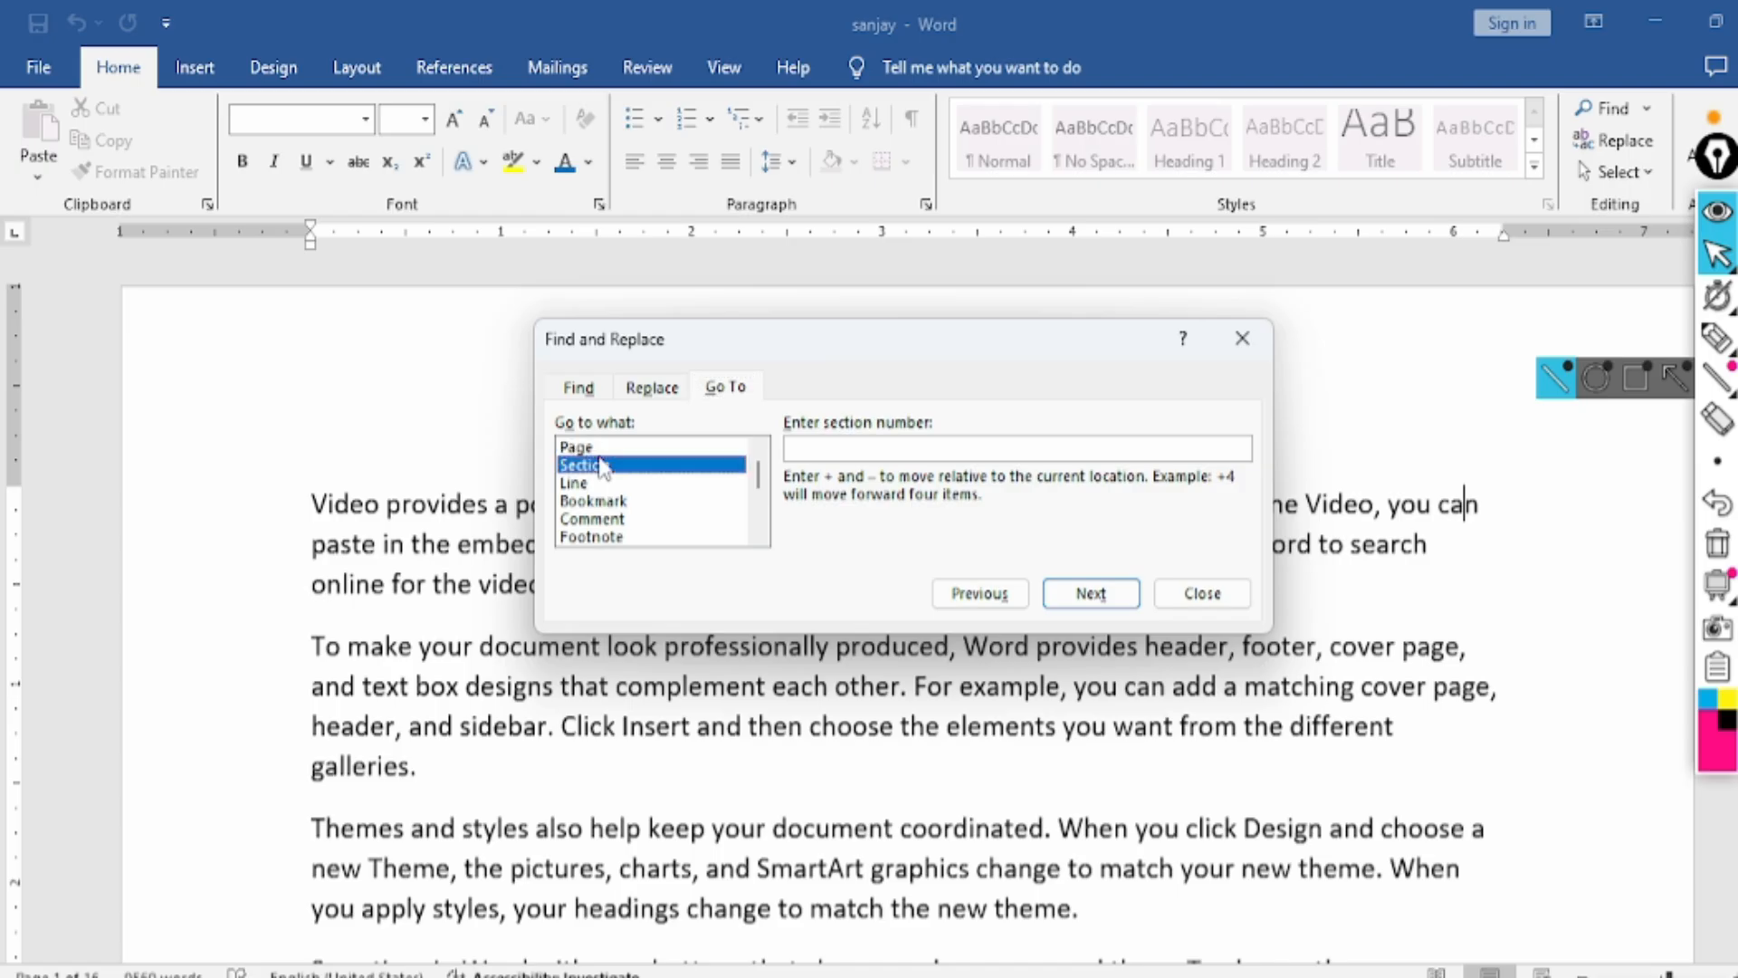
left_click(601, 447)
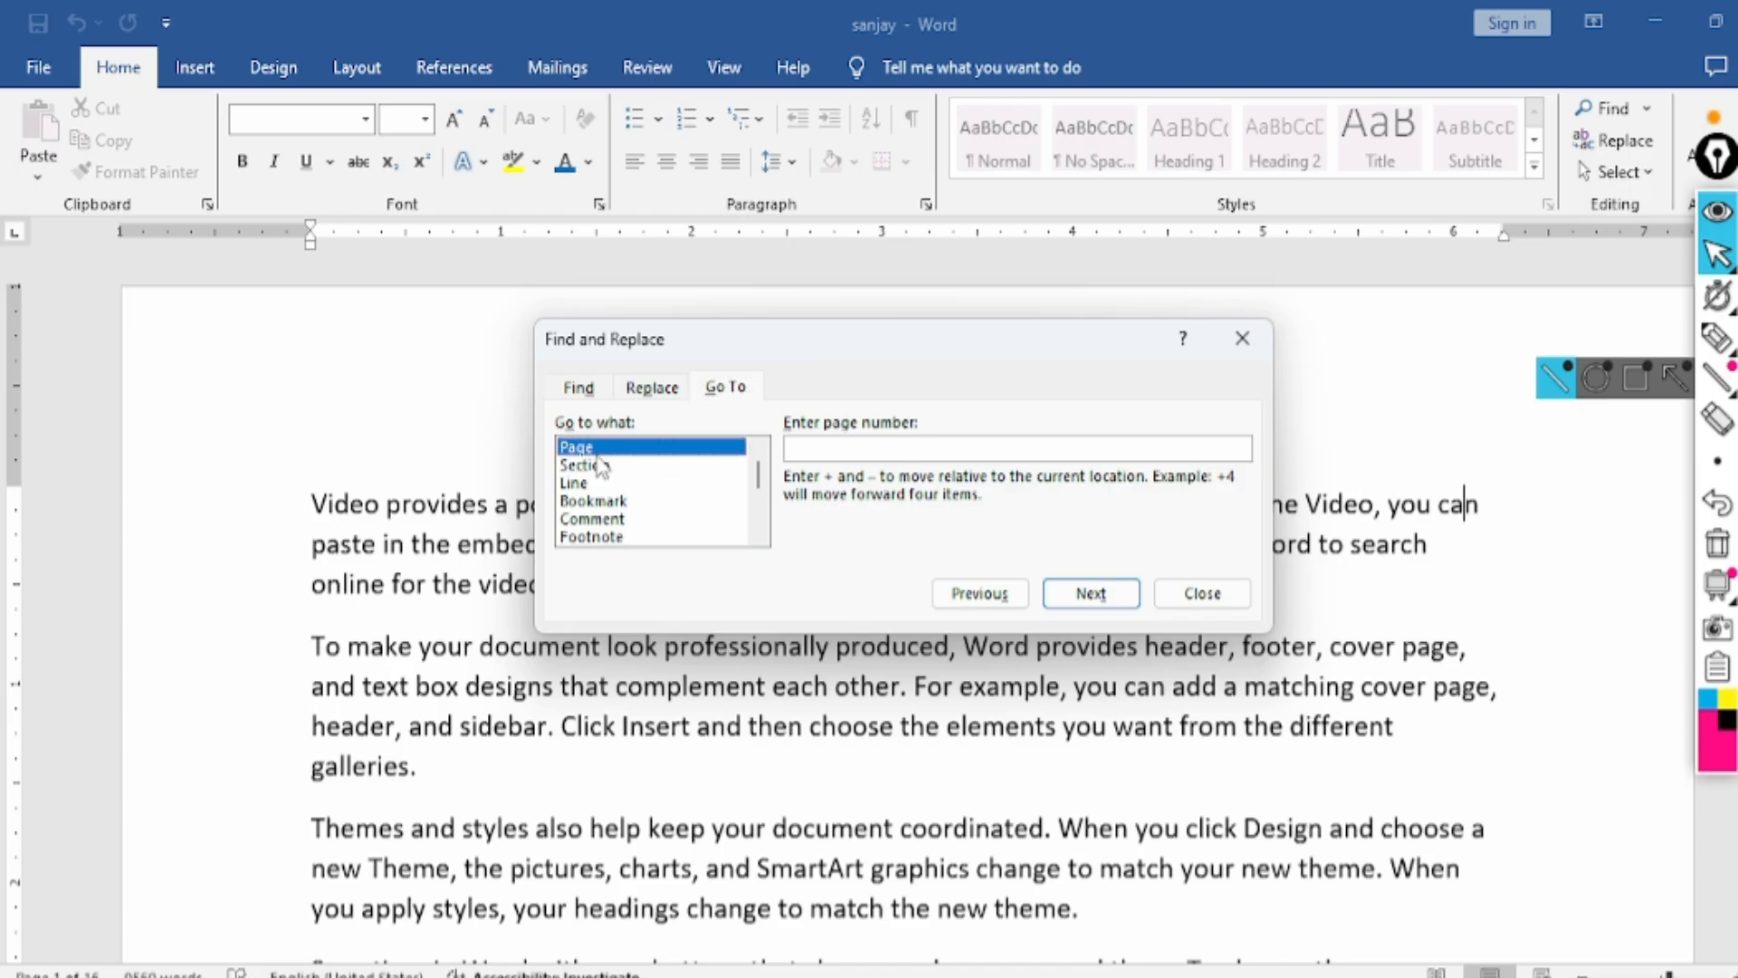
left_click(853, 448)
type("9")
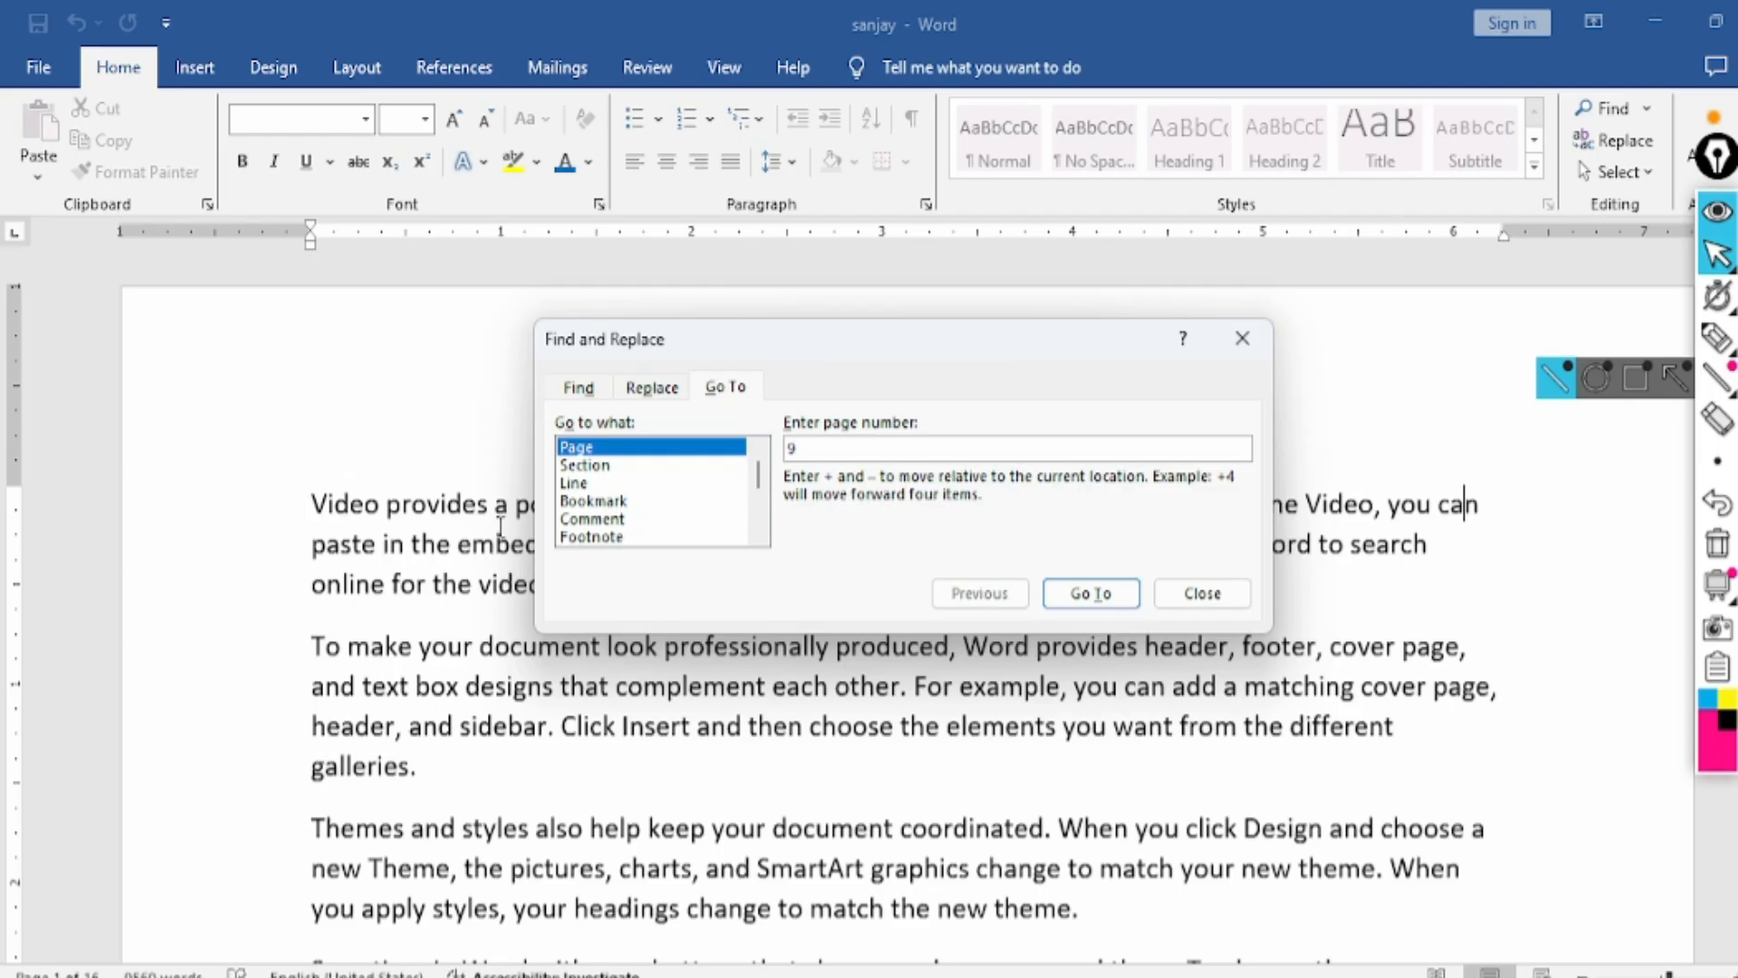
left_click(1097, 593)
left_click(1204, 593)
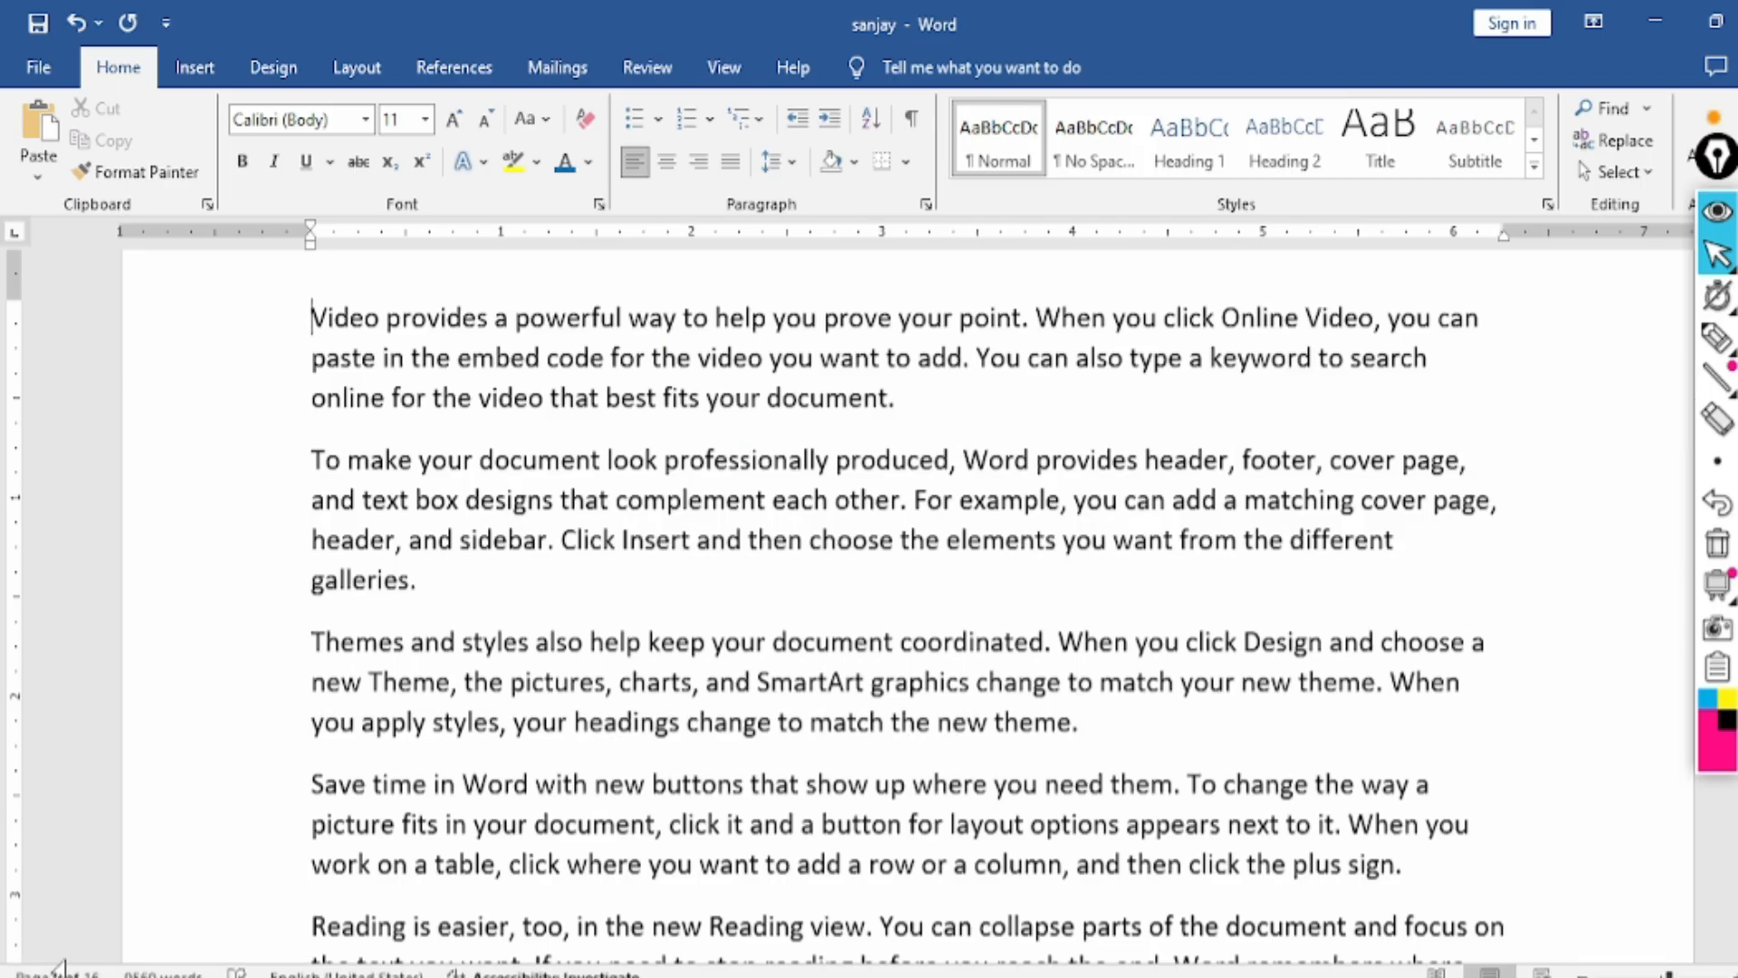
Place the text cursor in the first paragraph of page 9 and move it up line by line to the document's first line
left_click(867, 399)
key("Up")
key("Up")
key("Up")
key("Up")
key("Up")
key("Up")
key("Up")
key("Up")
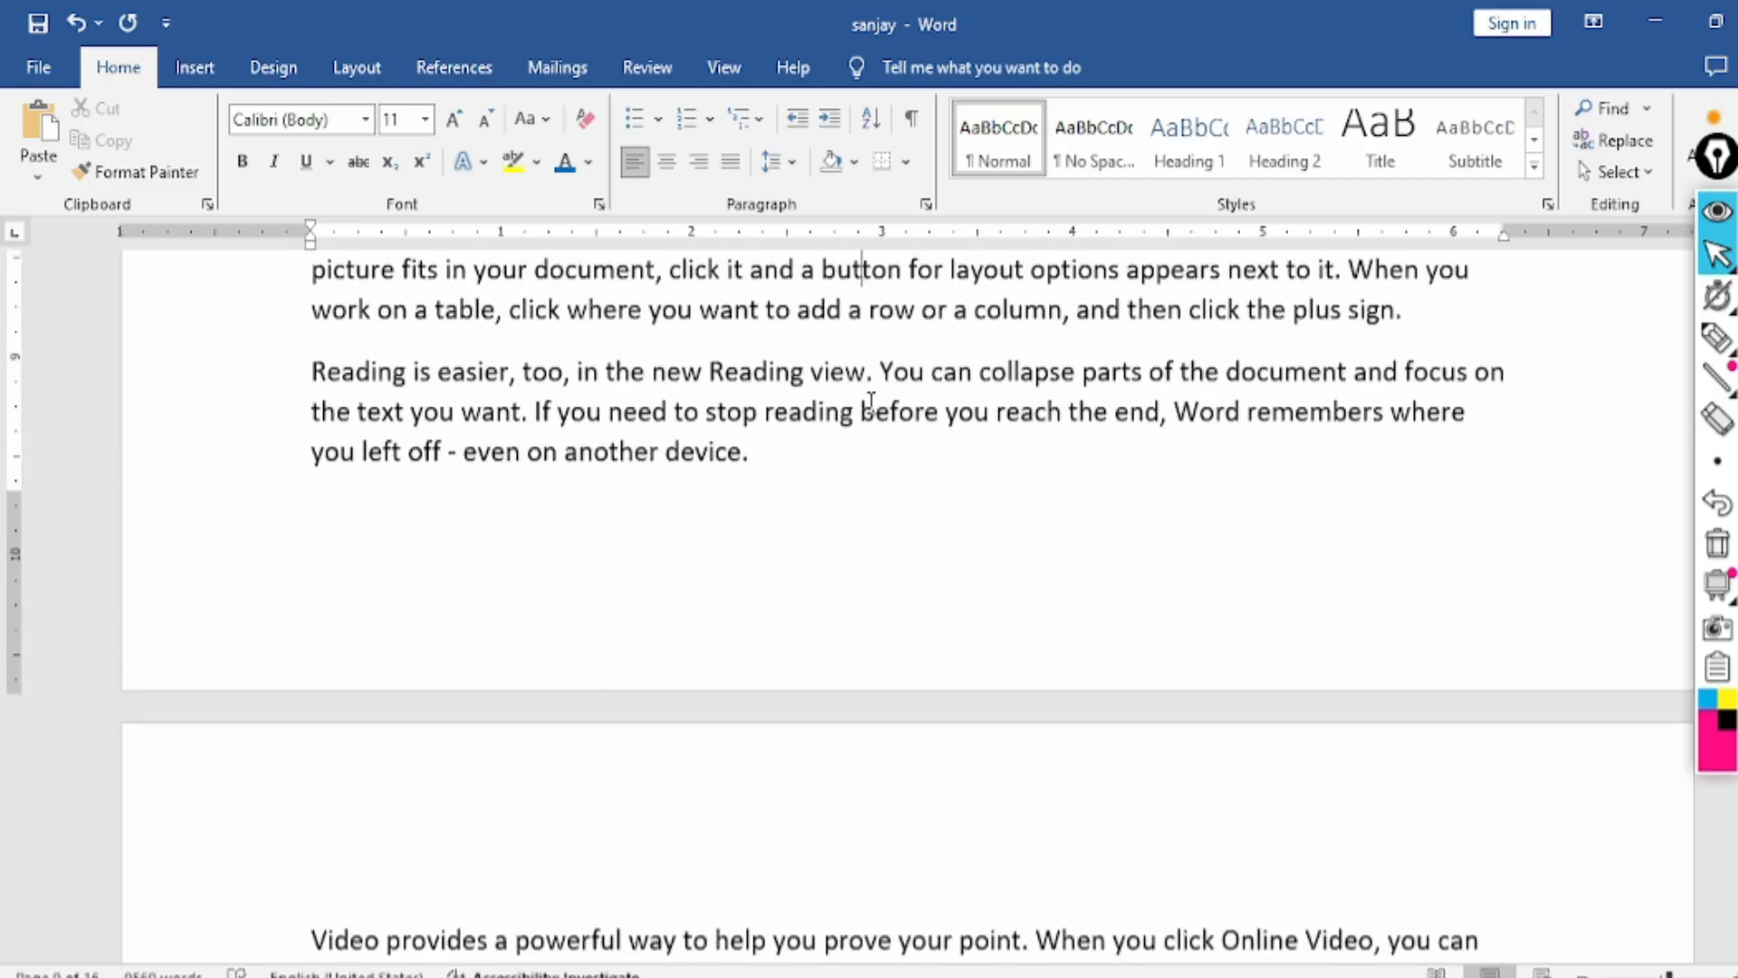
key("Up")
key("Up")
key("Up")
key("Up")
key("Up")
key("Up")
key("Up")
key("Up")
key("Up")
key("Up")
key("Up")
key("Up")
key("Up")
key("Up")
key("Up")
key("Up")
key("Up")
key("Up")
key("Up")
key("Up")
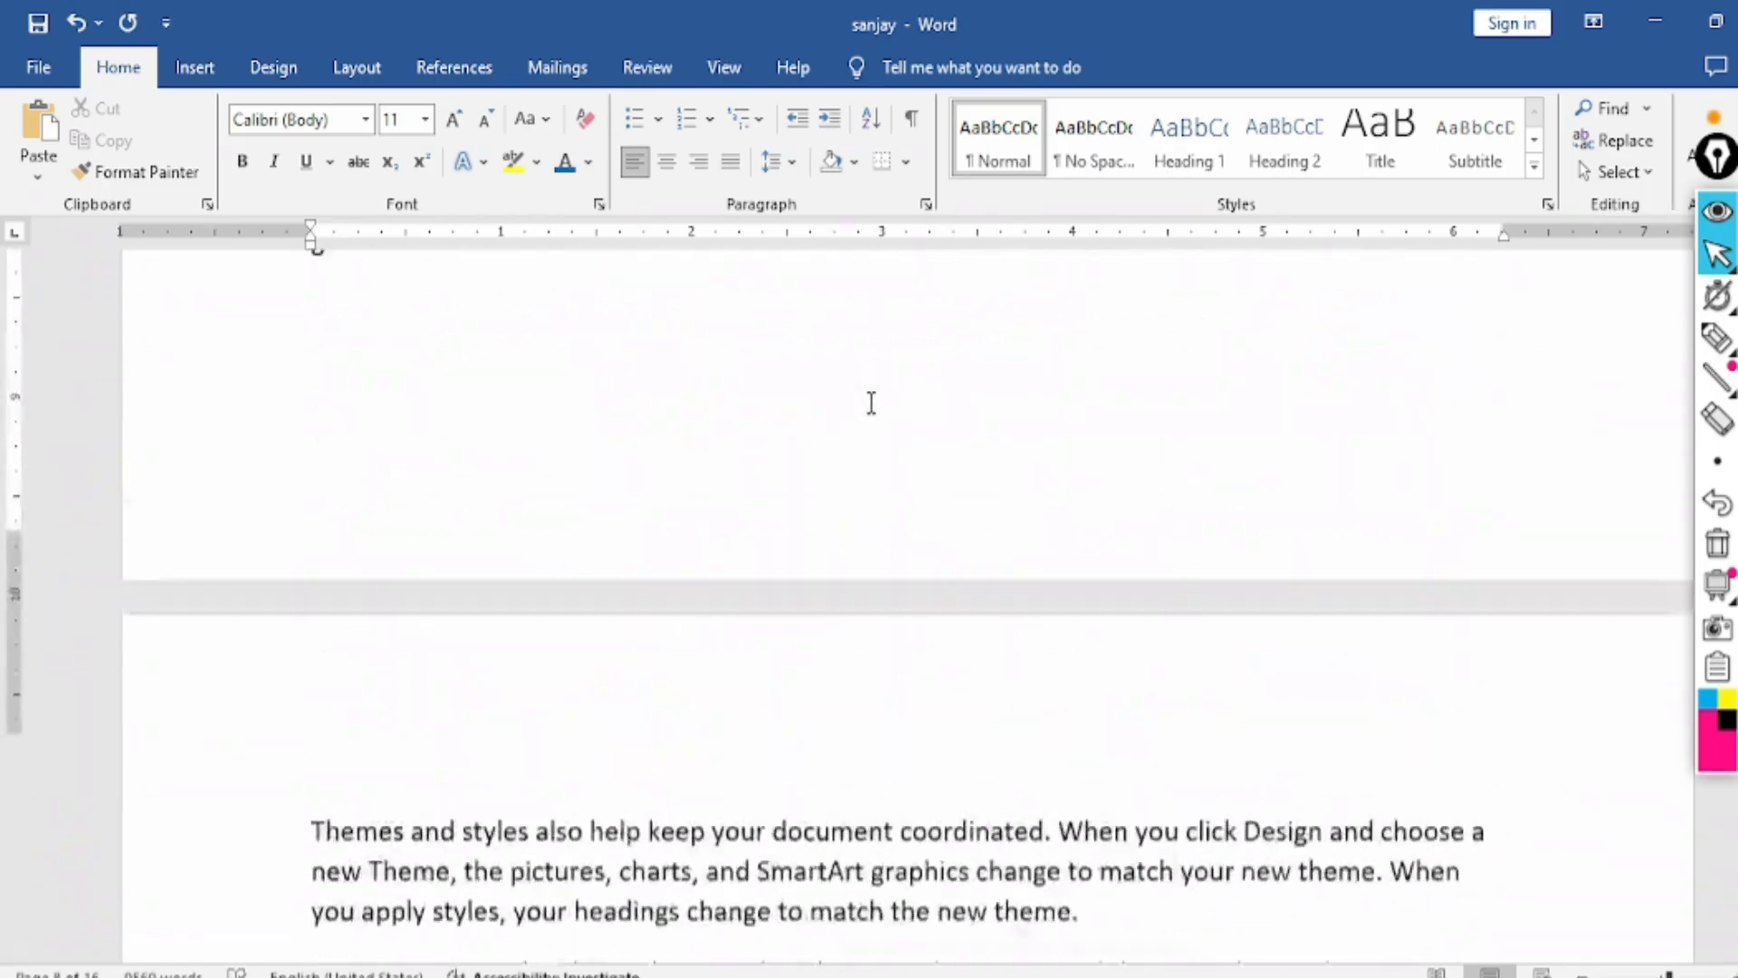
key("Up")
key("Up")
key("Up")
key("Up")
key("Up")
key("Up")
key("Up")
key("Up")
key("Up")
key("Up")
key("Up")
key("Up")
key("Up")
key("Up")
key("Up")
key("Up")
key("Up")
key("Up")
key("Up")
key("Up")
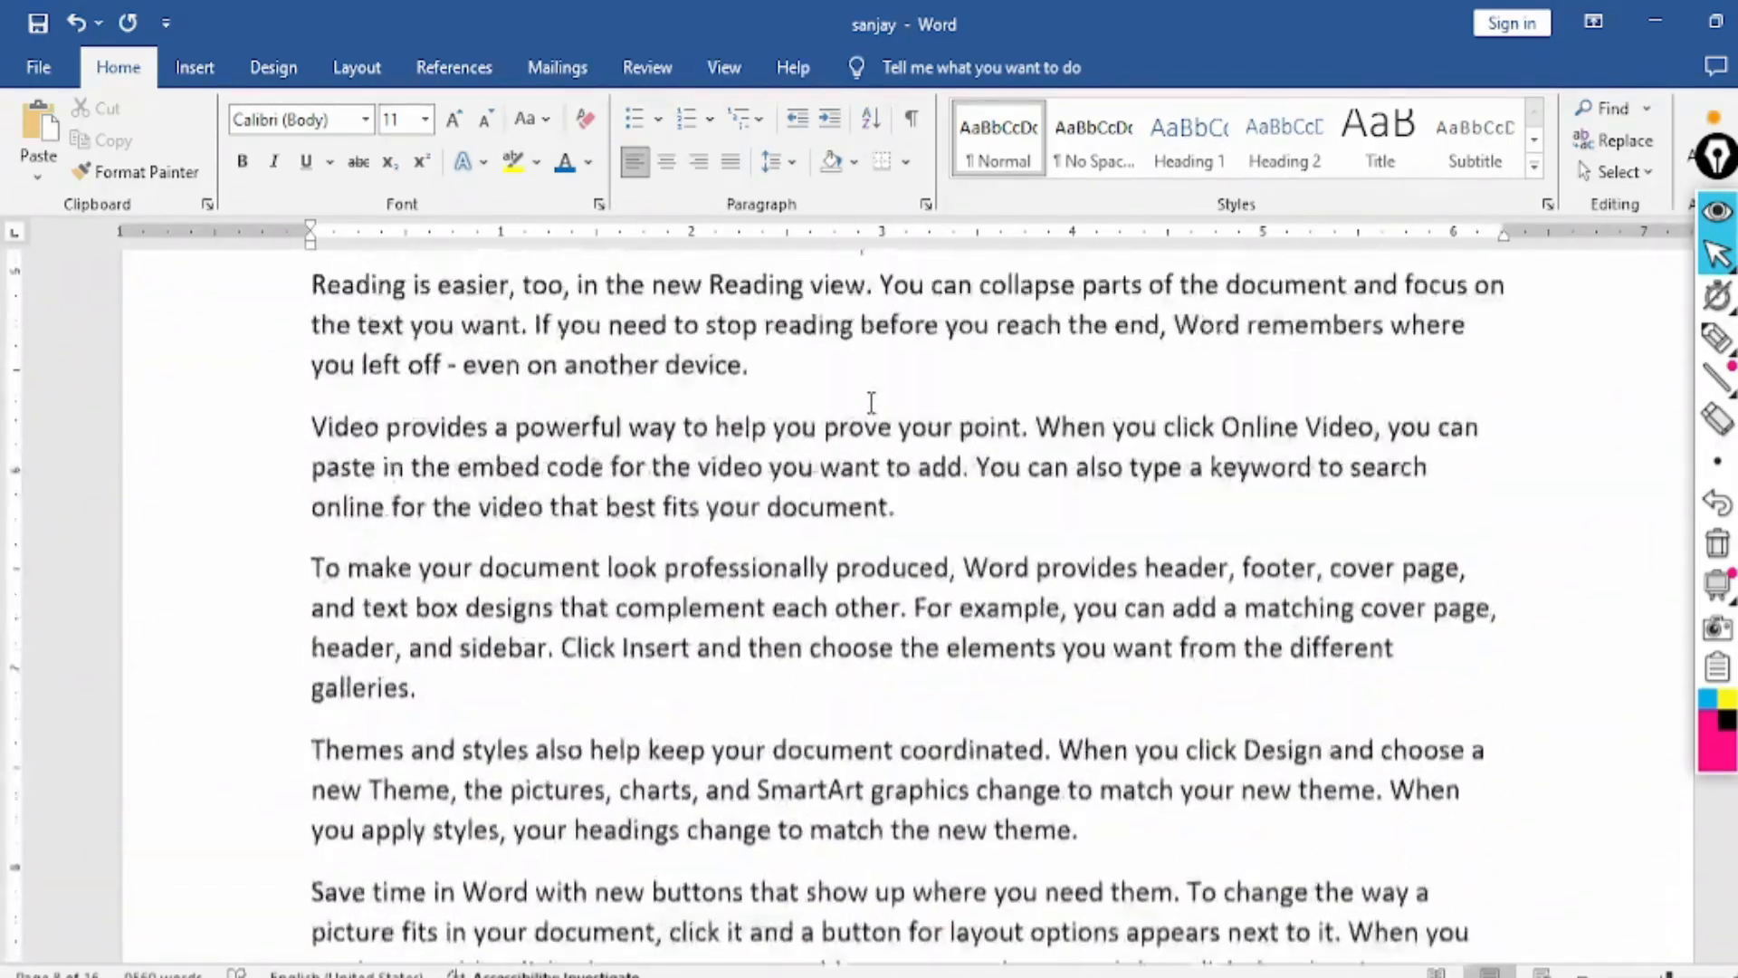
key("Up")
key("Up")
key("Up")
key("Up")
key("Up")
key("Up")
key("Up")
key("Up")
key("Up")
key("Up")
key("Up")
key("Up")
key("Up")
key("Up")
key("Up")
key("Up")
key("Up")
key("Up")
key("Up")
key("Up")
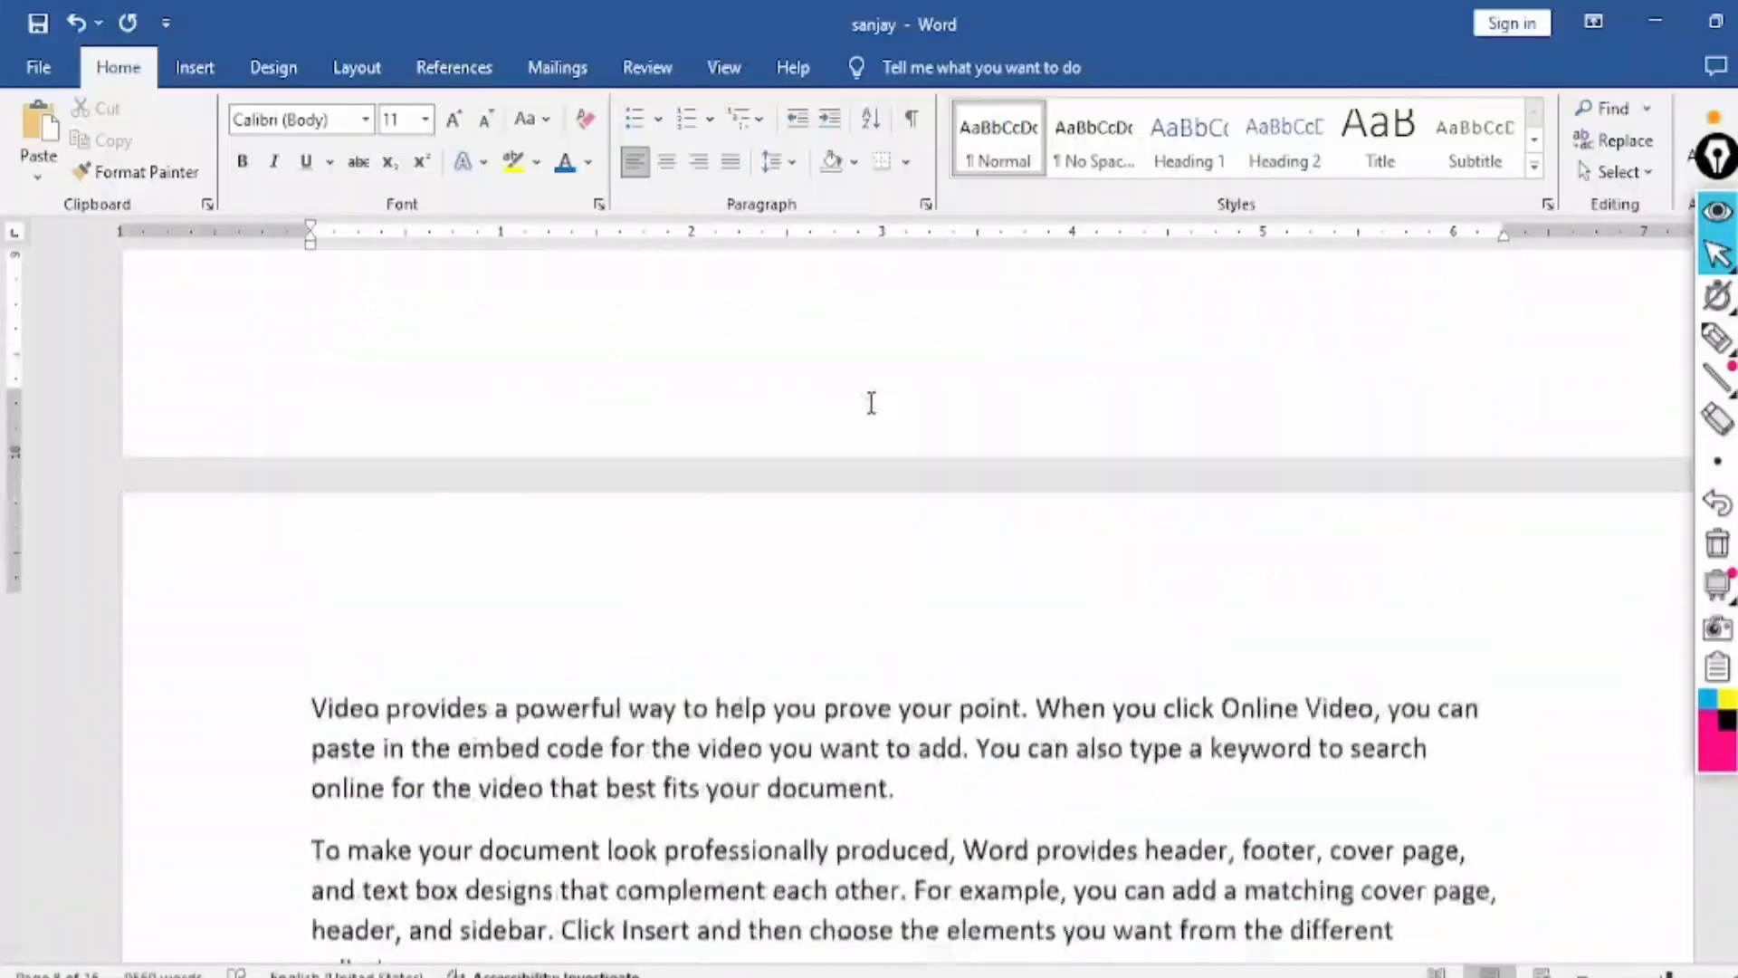
key("Up")
key("Up")
key("Up")
key("Up")
key("Up")
key("Up")
key("Up")
key("Up")
key("Up")
key("Up")
key("Up")
key("Up")
key("Up")
key("Up")
key("Up")
key("Up")
key("Up")
key("Up")
key("Up")
key("Up")
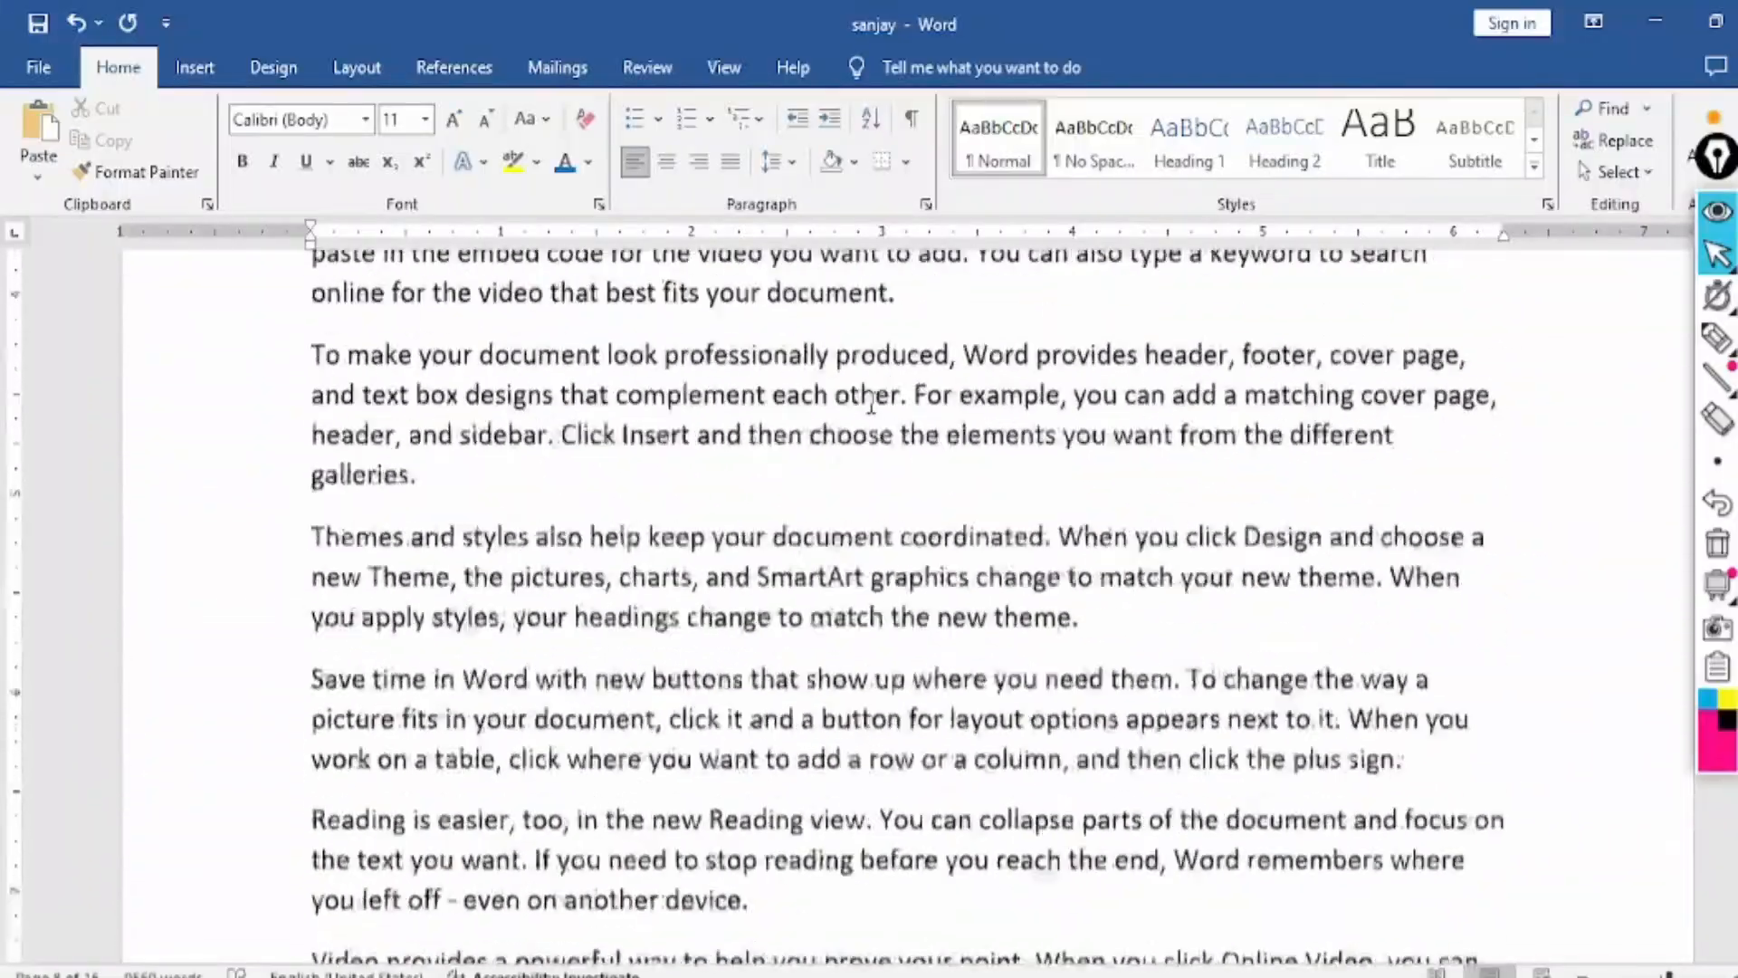
key("Up")
key("Up")
key("Up")
key("Up")
key("Up")
key("Up")
key("Up")
key("Up")
key("Up")
key("Up")
key("Up")
key("Up")
key("Up")
key("Up")
key("Up")
key("Up")
key("Up")
key("Up")
key("Up")
key("Up")
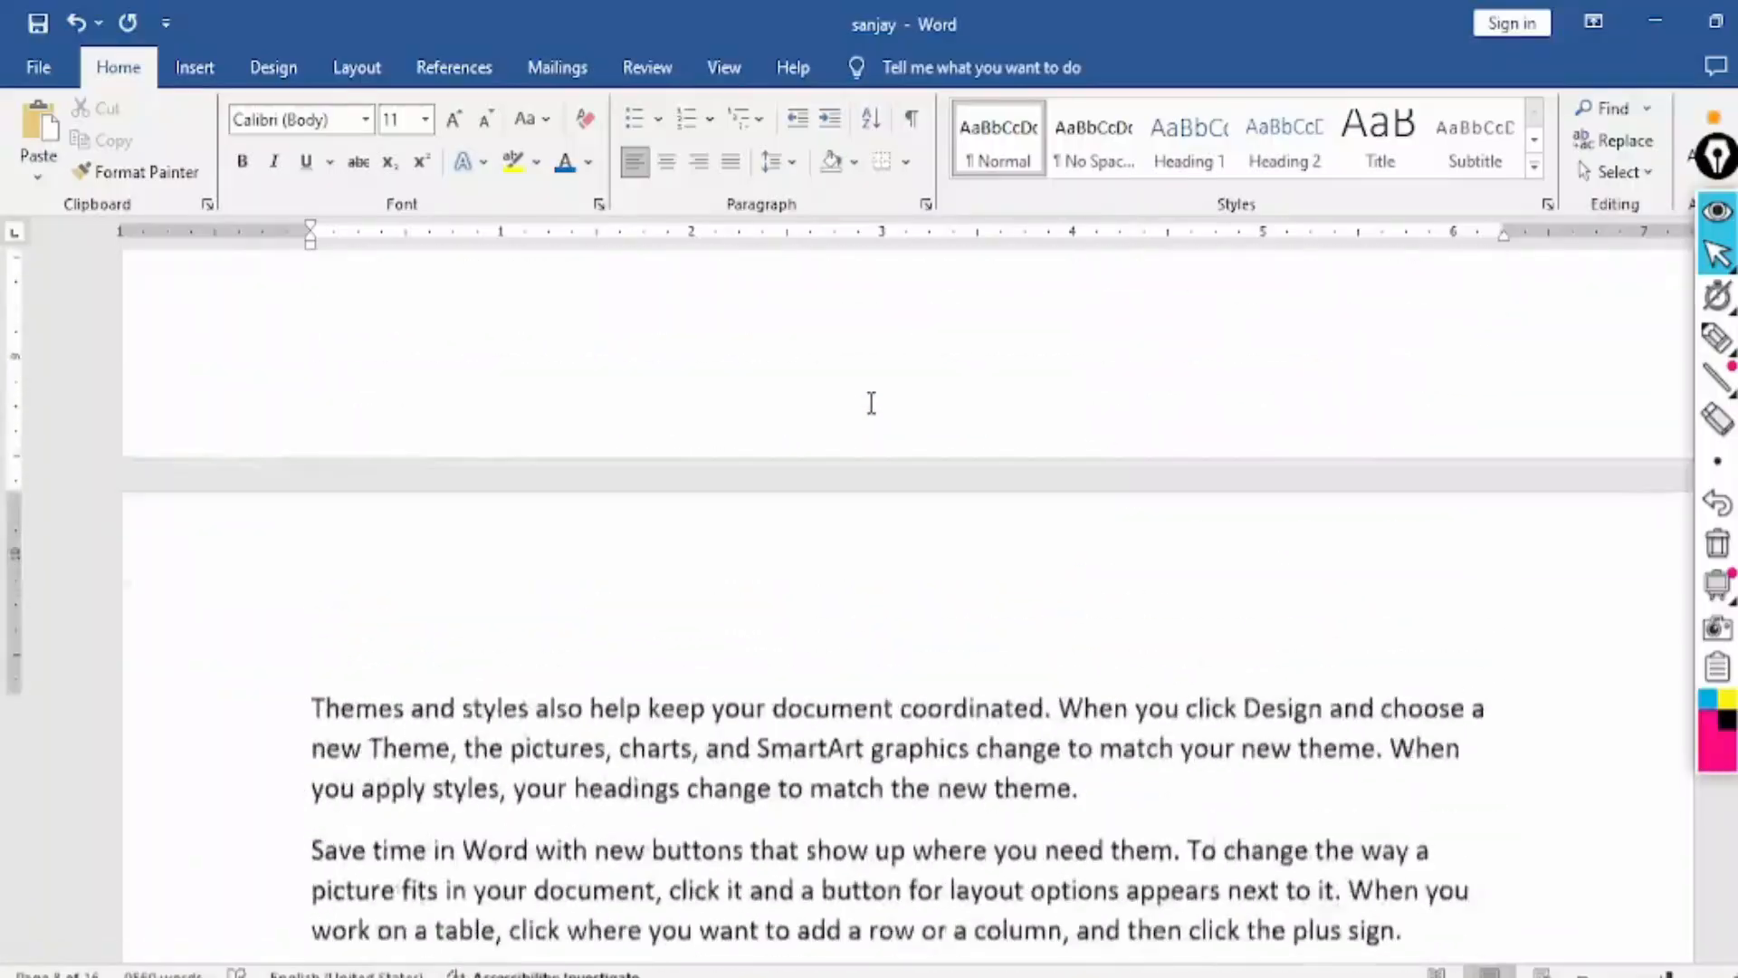
key("Up")
key("Up")
key("Up")
key("Up")
key("Up")
key("Up")
key("Up")
key("Up")
key("Up")
key("Up")
key("Up")
key("Up")
key("Up")
key("Up")
key("Up")
key("Up")
key("Up")
key("Up")
key("Up")
key("Up")
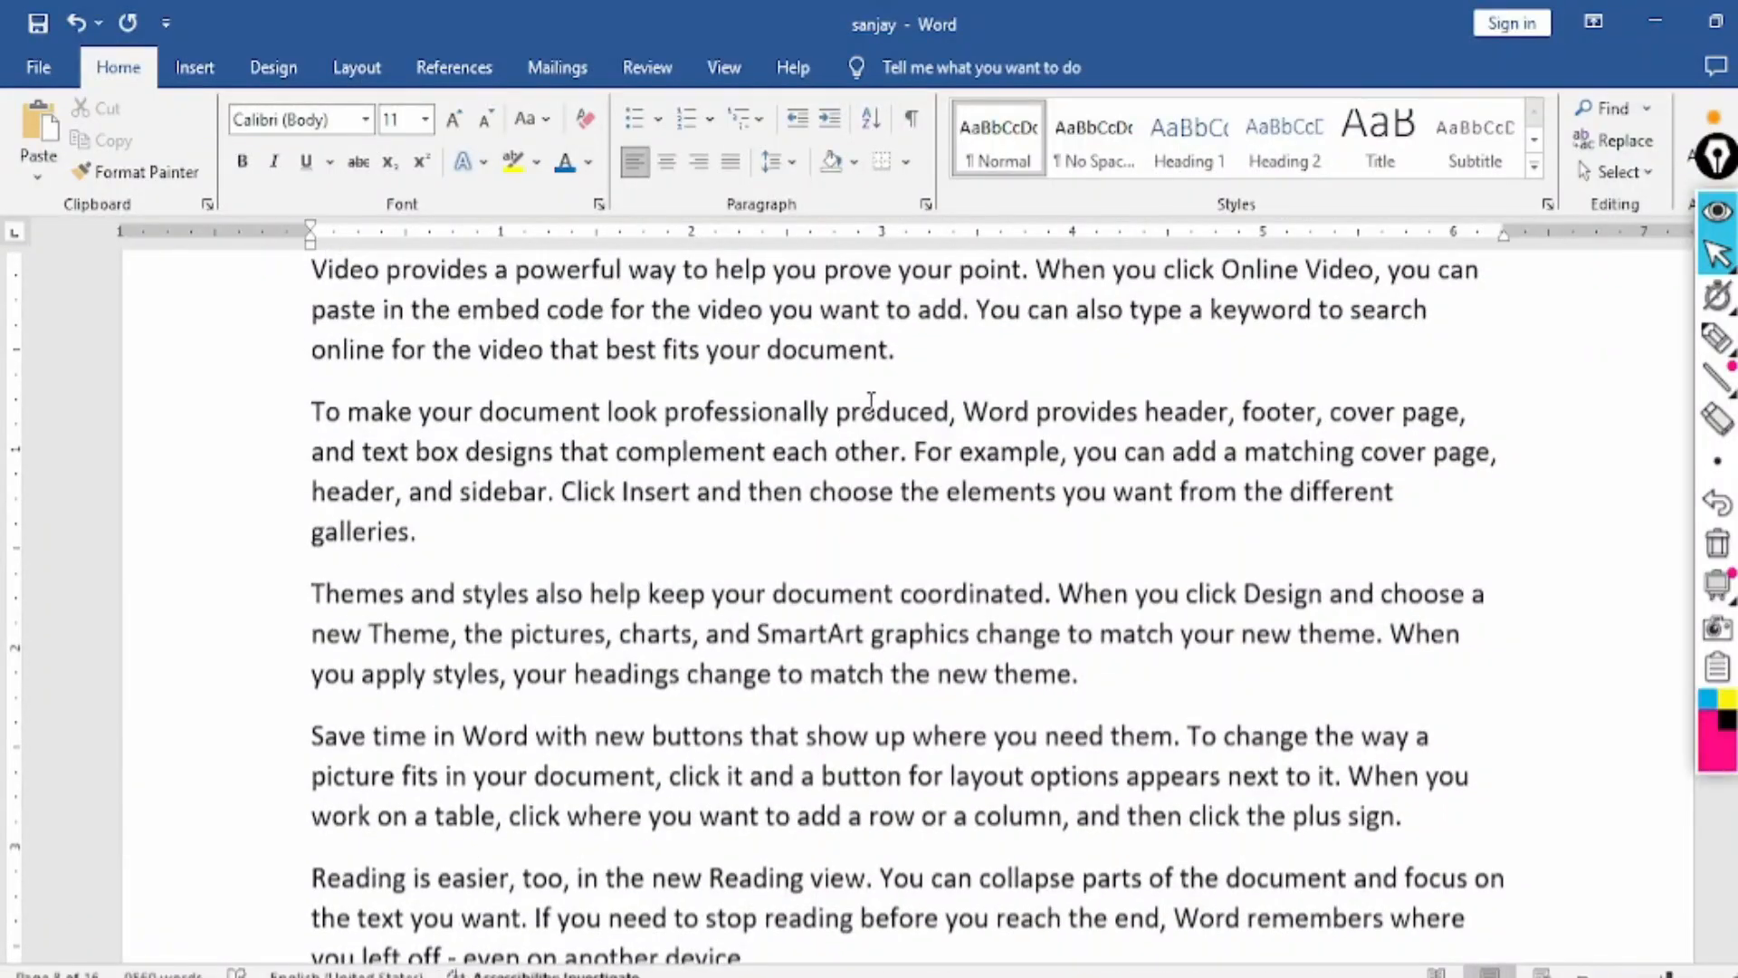
key("Up")
key("Up")
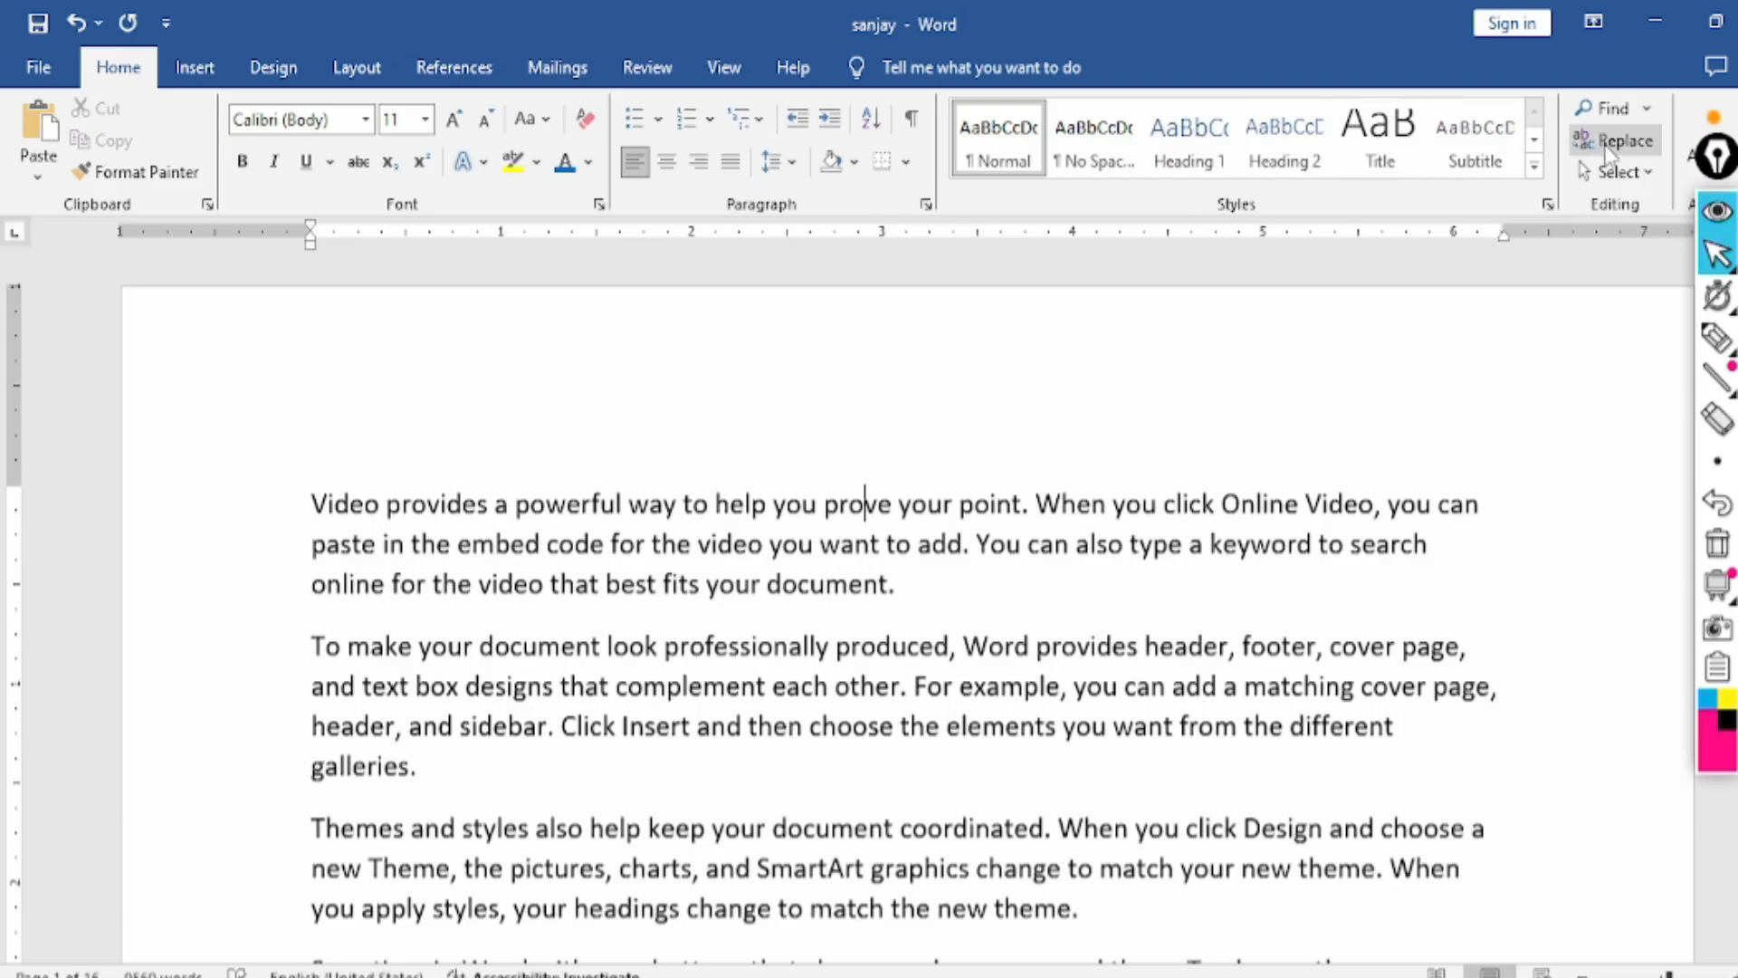
Jump to line 13 of the document with the Go To command and close the dialog
left_click(1615, 141)
left_click(717, 220)
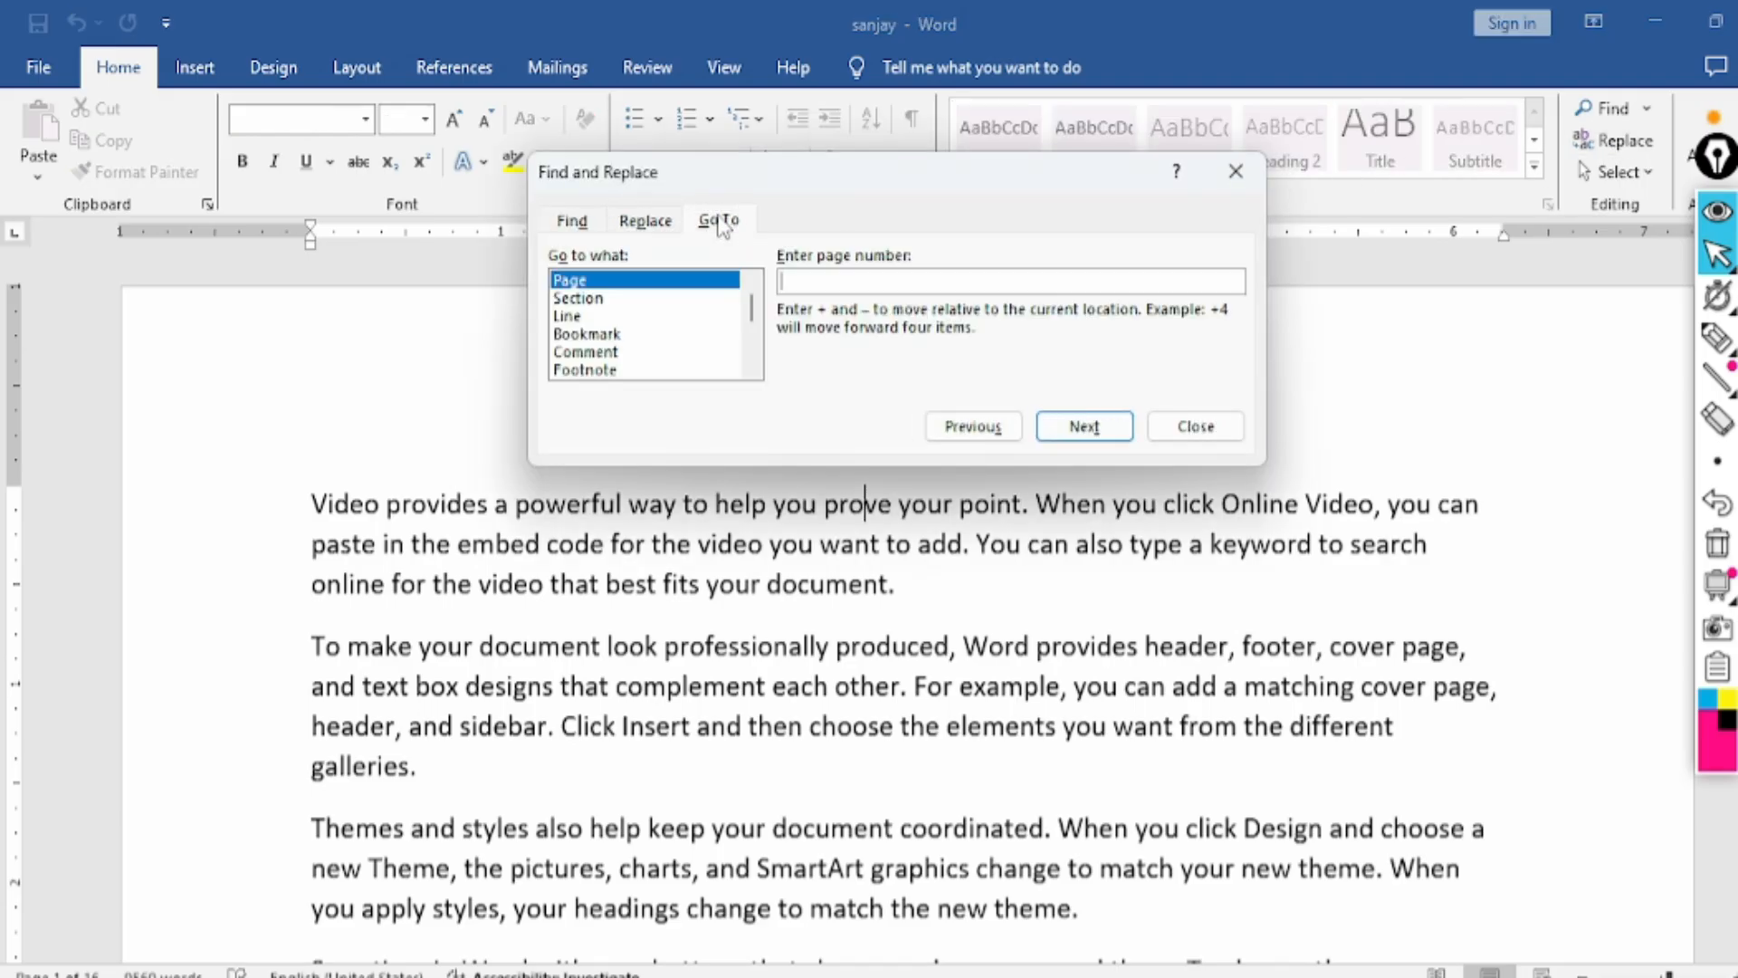
left_click(599, 316)
left_click(850, 281)
type("13")
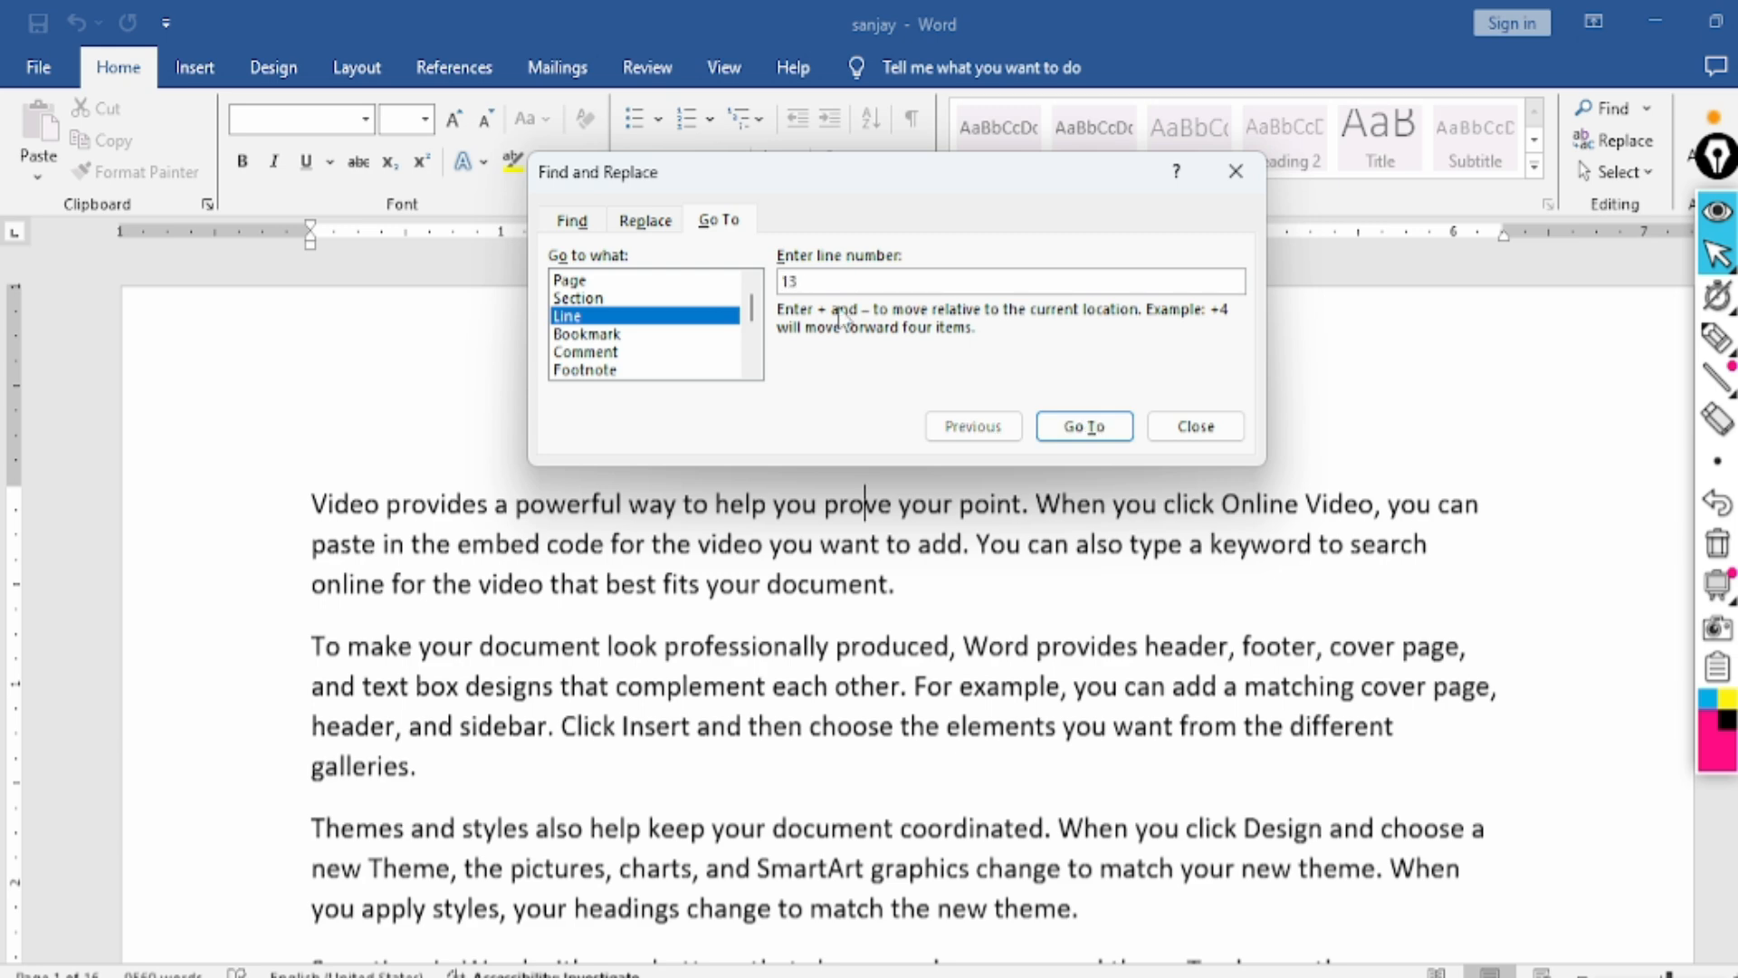
left_click(1084, 426)
left_click(1185, 435)
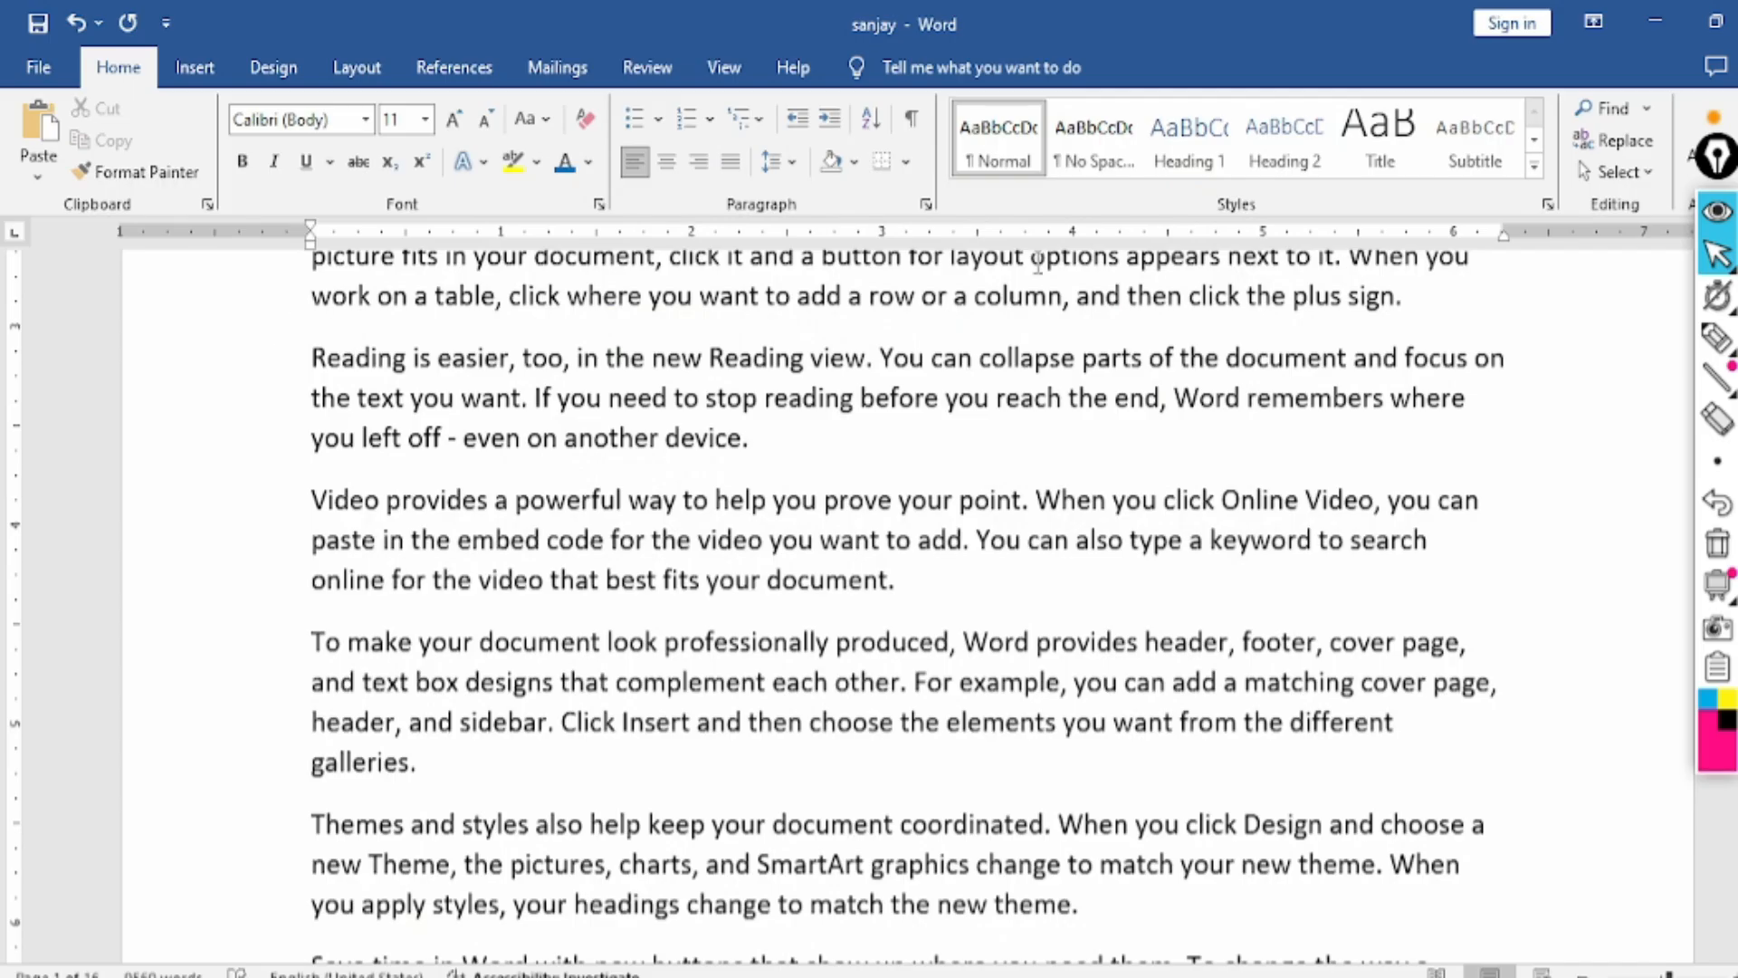
Move the text cursor up line by line from line 13 to the last line of the "Themes and styles" paragraph
key("Up")
key("Up")
key("Up")
key("Up")
key("Up")
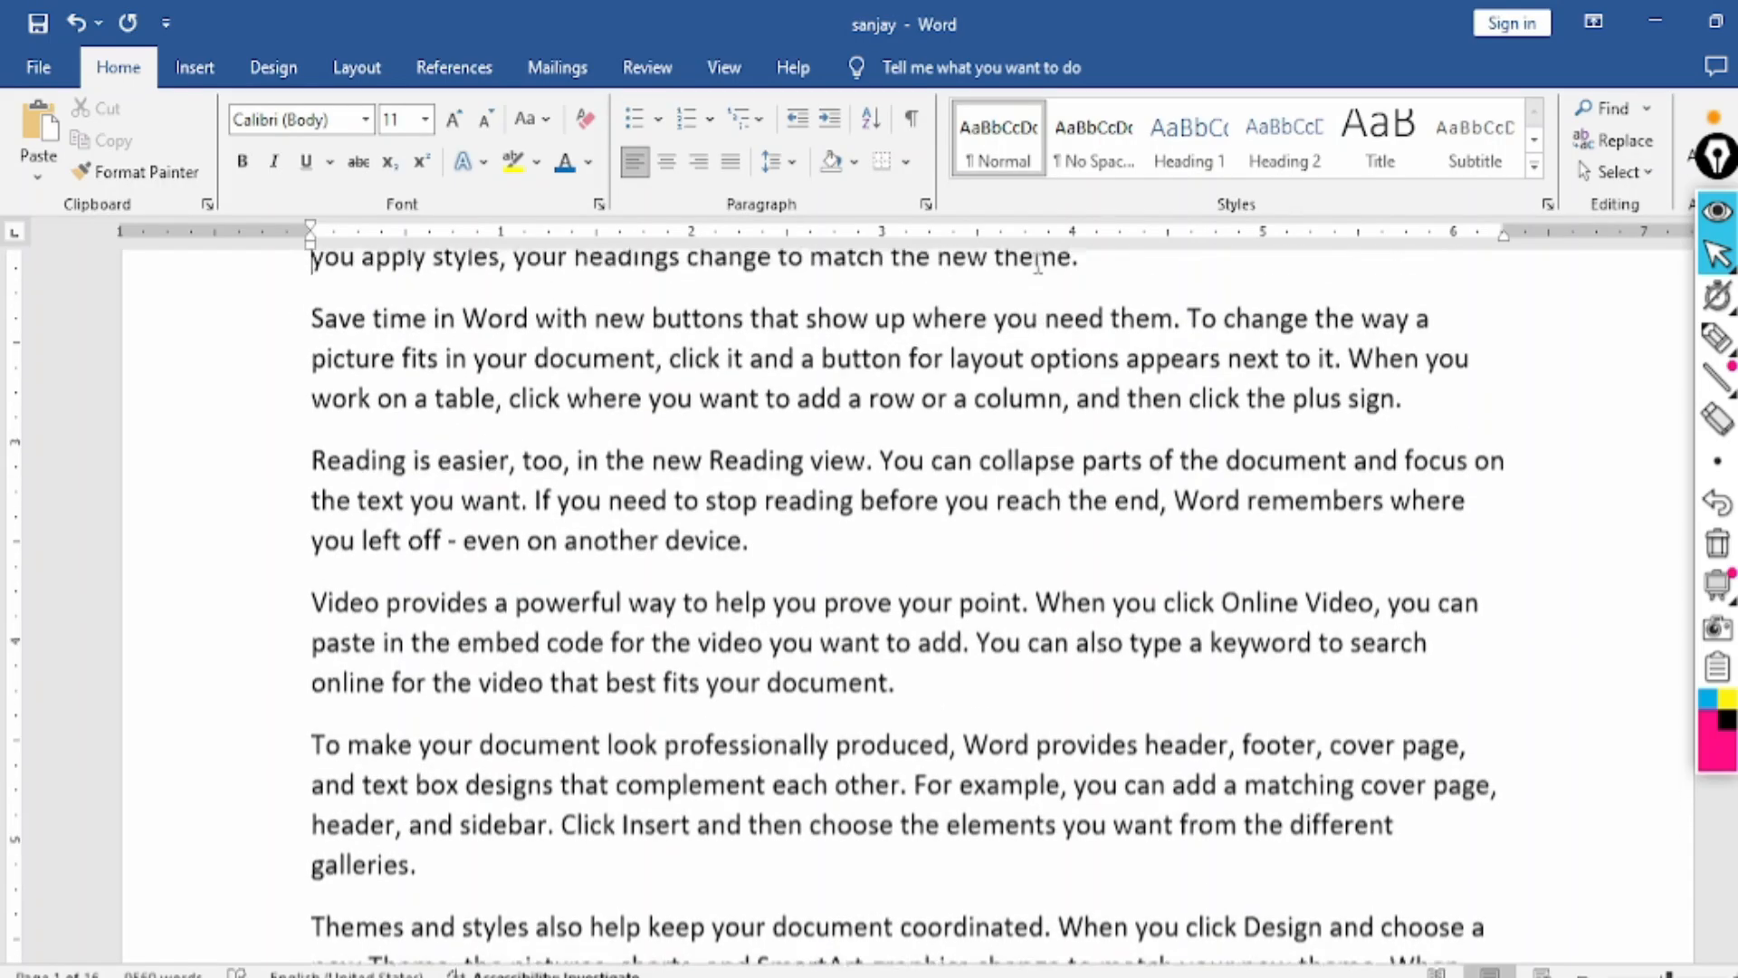